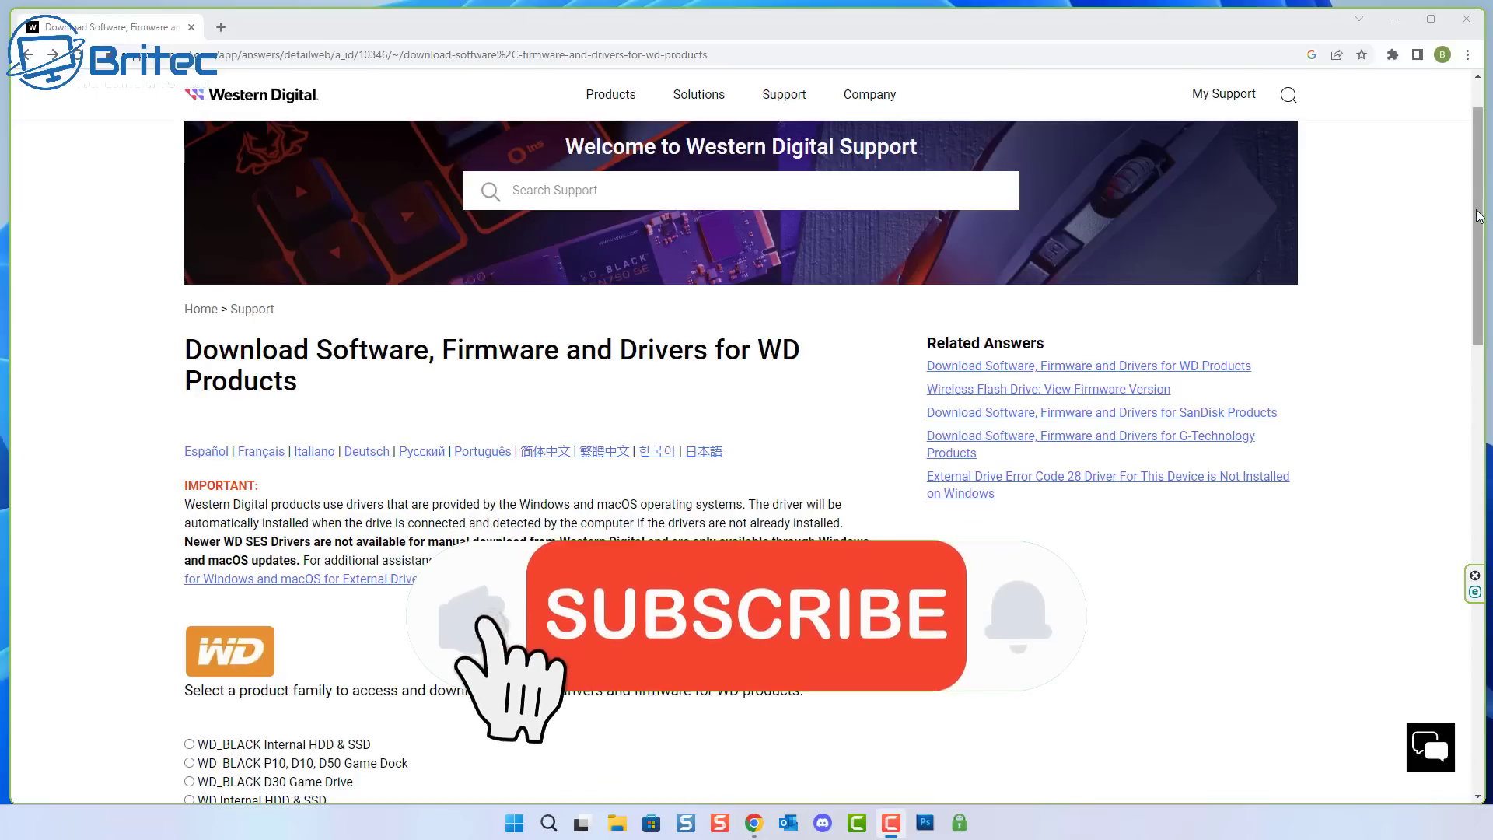
- Choose the WD_BLACK Internal HDD & SSD family and download the Western Digital Dashboard Windows installer
left_click_drag(1478, 216, 1478, 367)
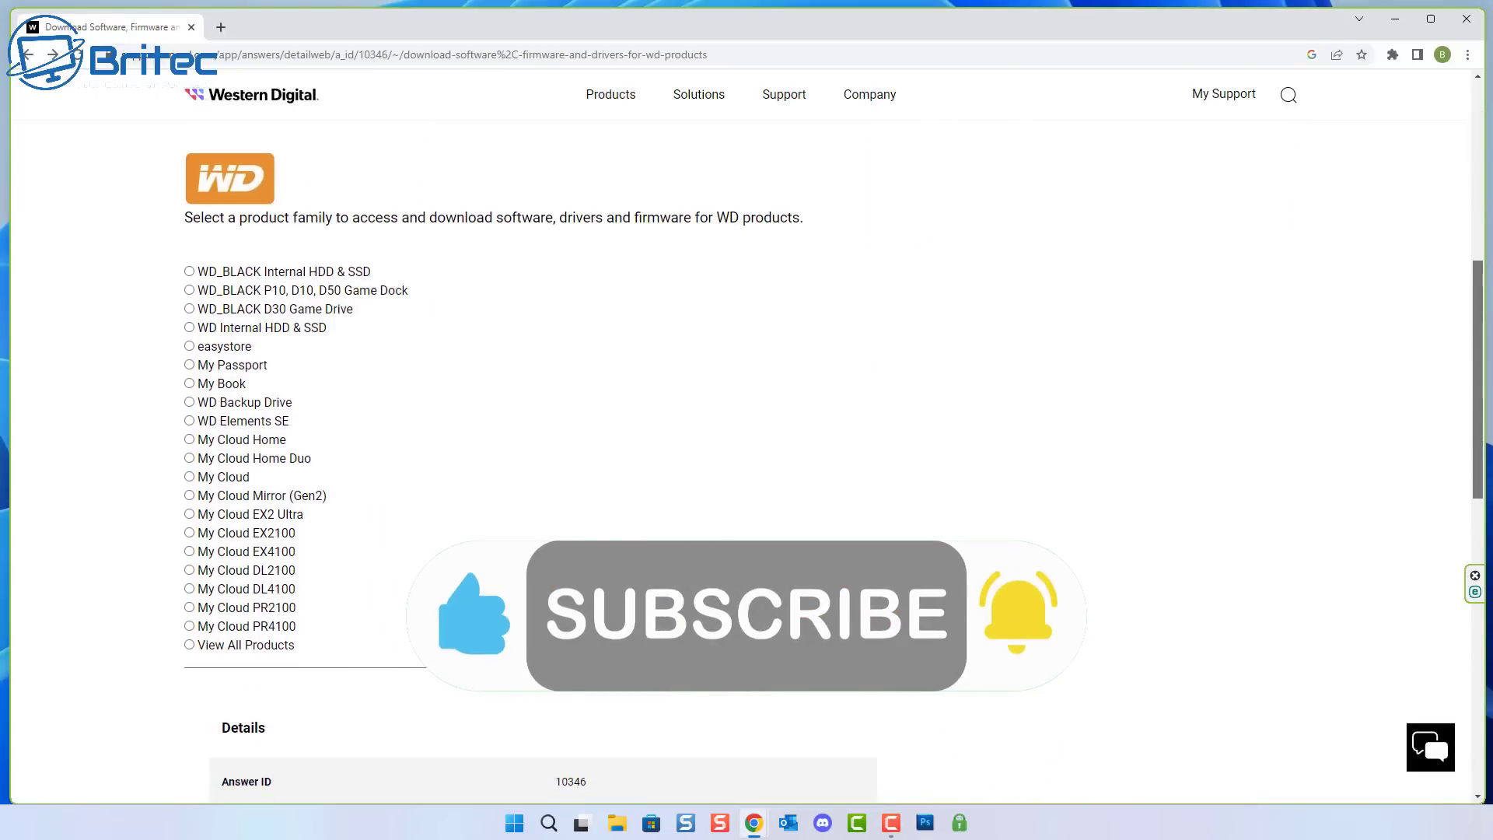
left_click(189, 272)
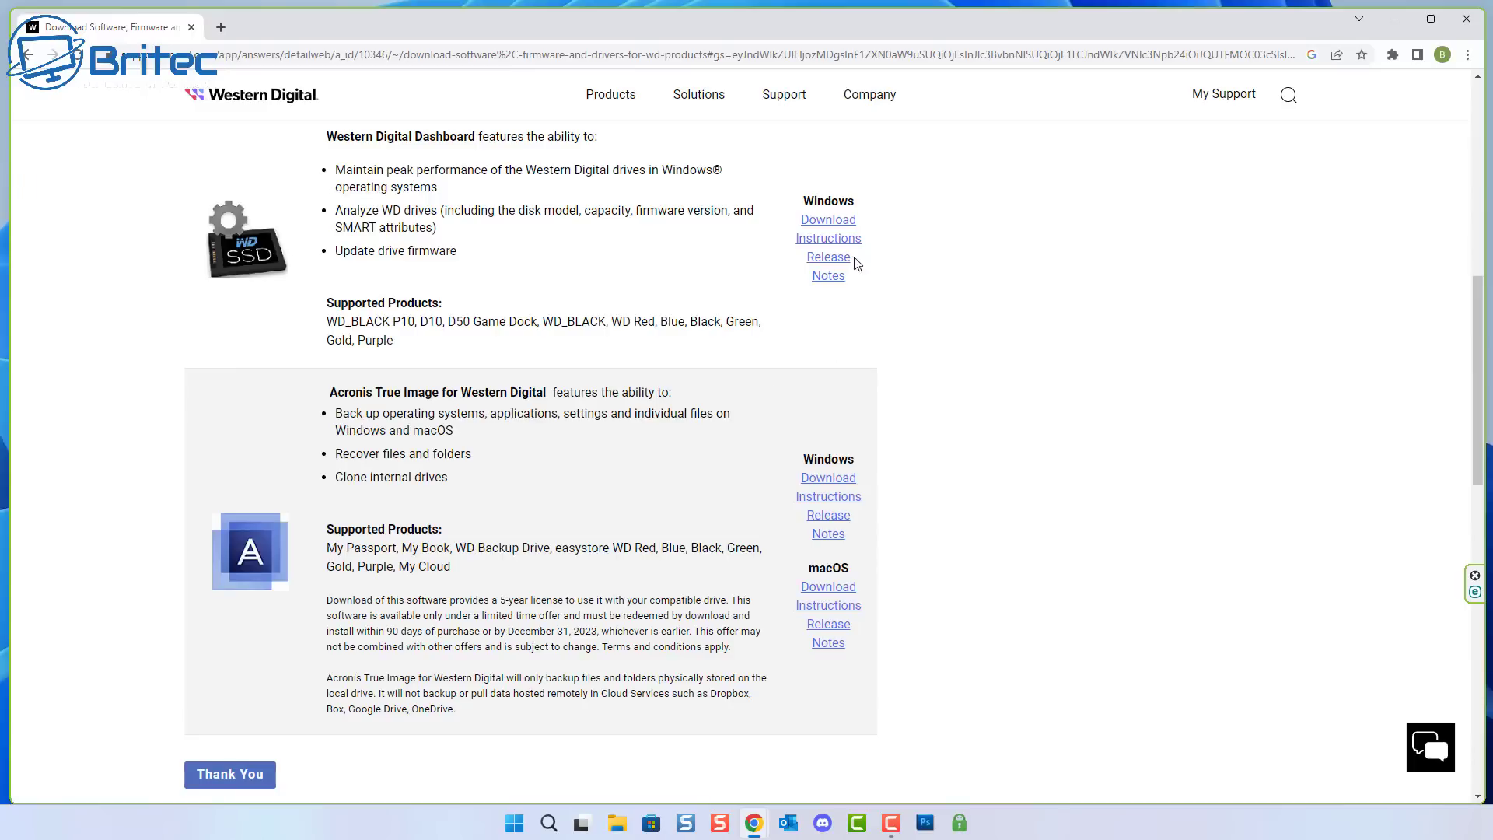
left_click(831, 220)
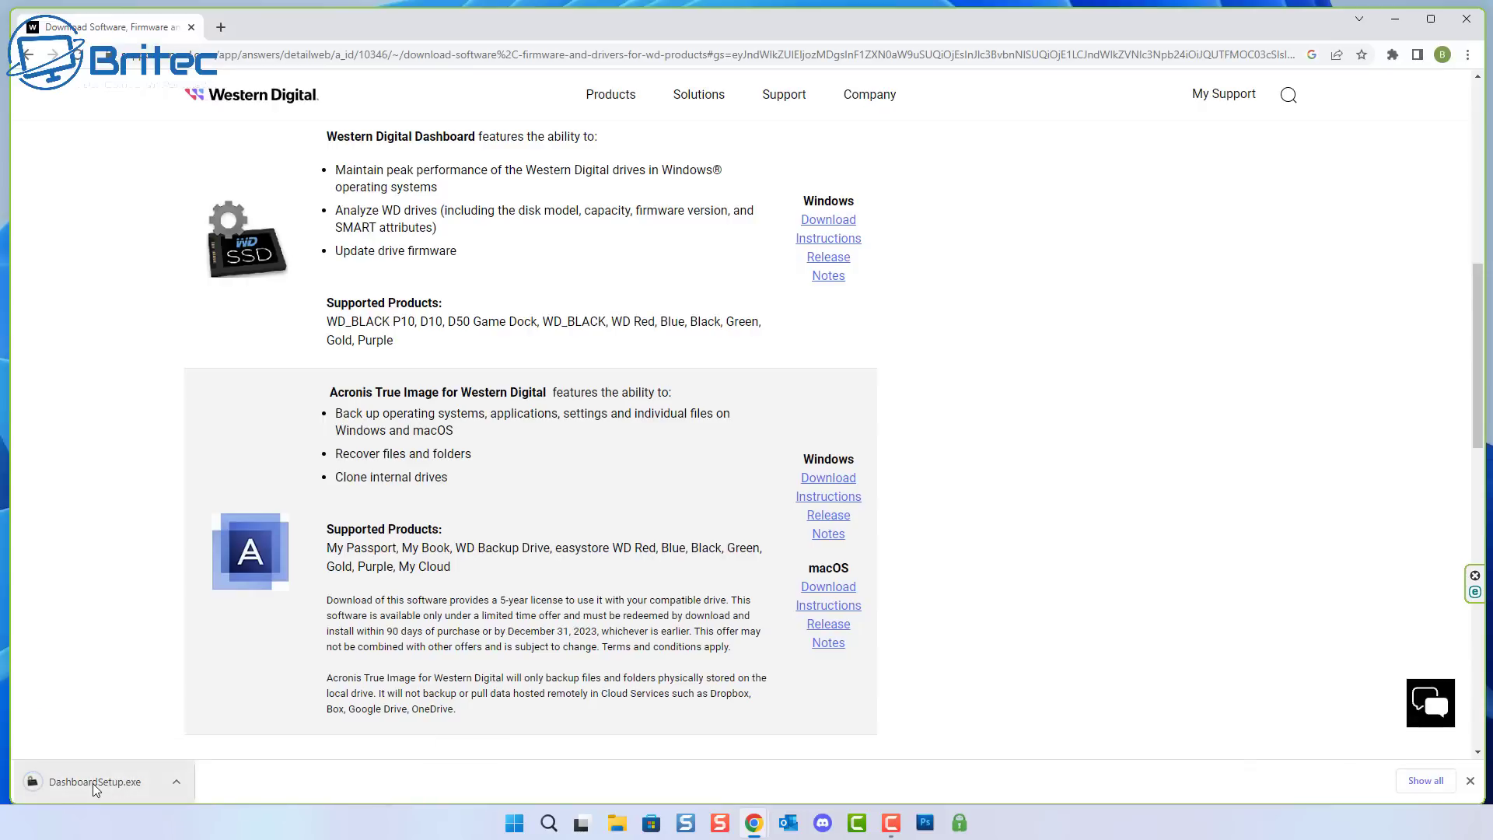
- Install Western Digital Dashboard 3.8.2.10 from DashboardSetup.exe and finish with Dashboard launching
left_click(95, 788)
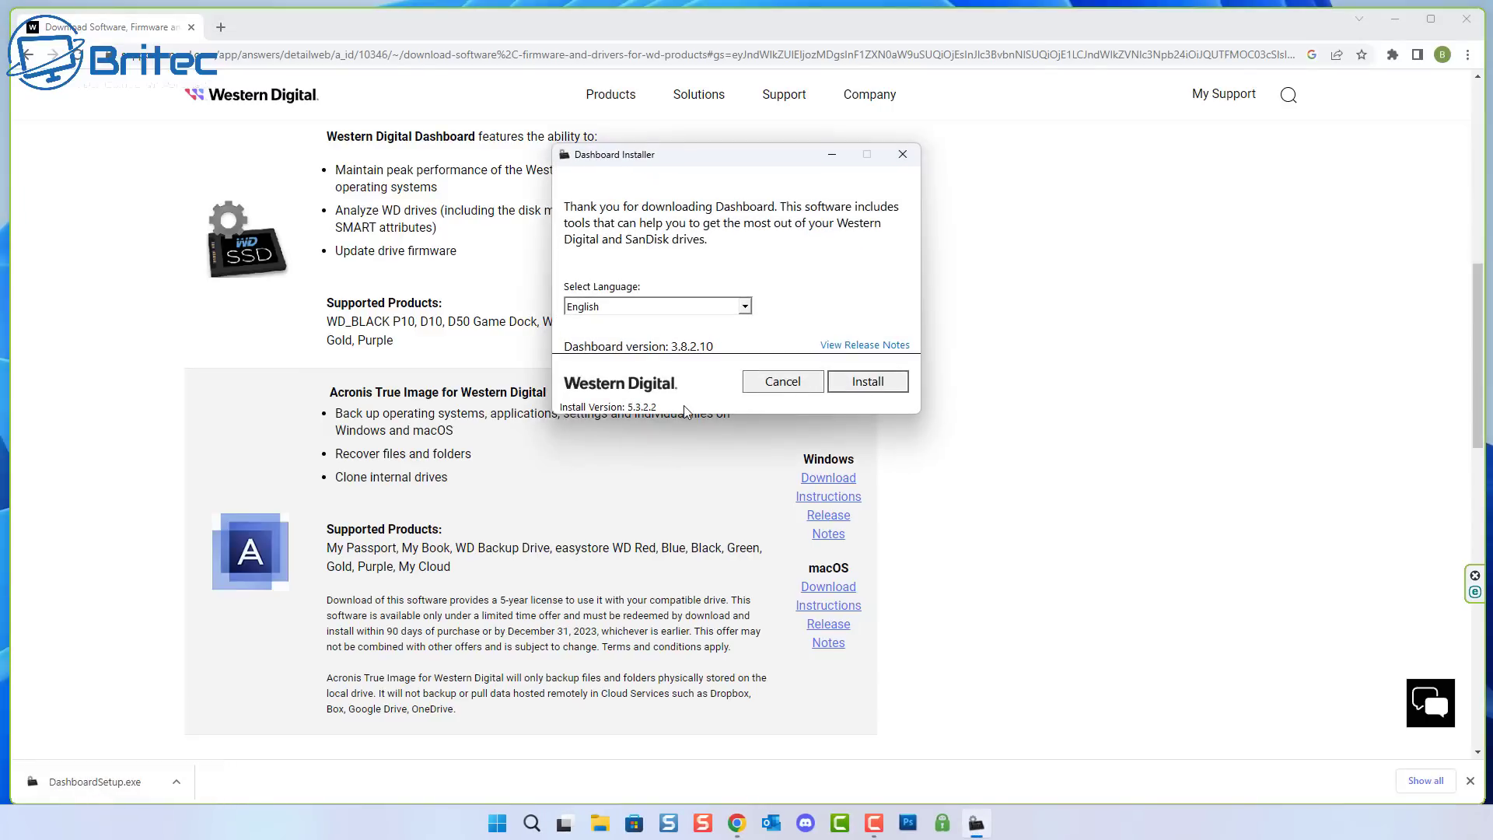
left_click(1394, 19)
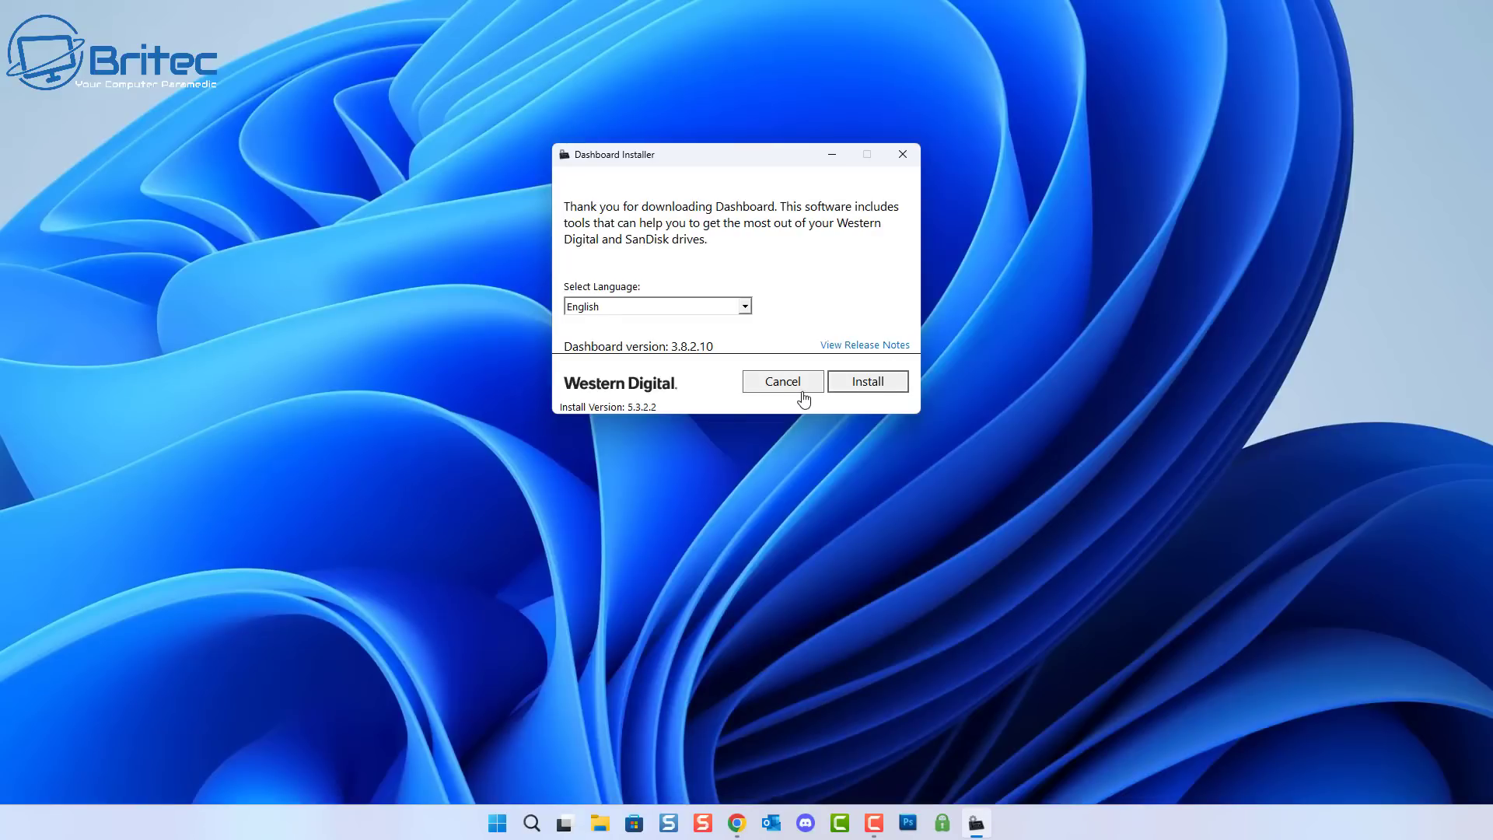
left_click(876, 385)
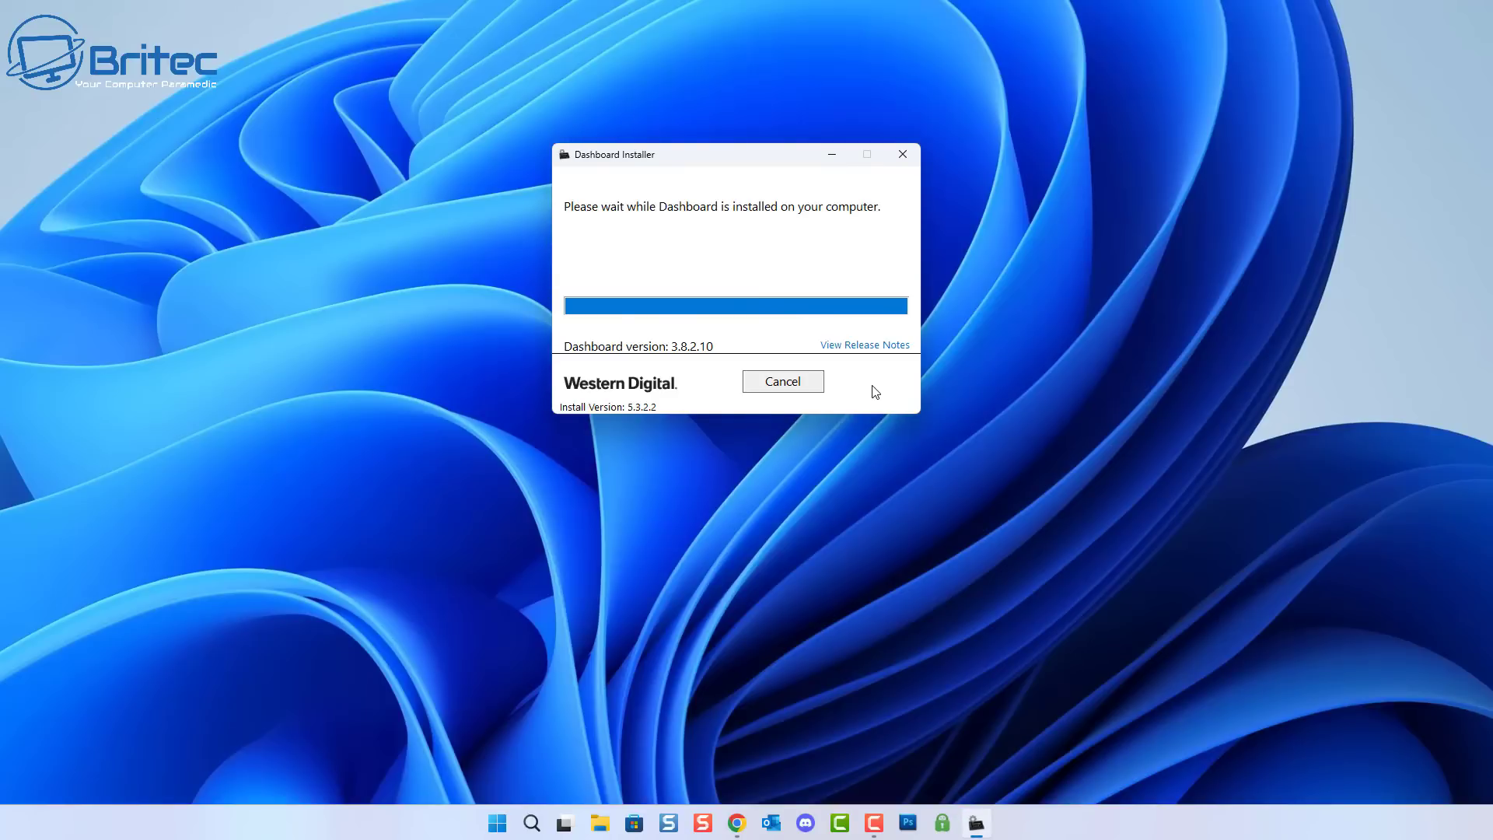
left_click(870, 385)
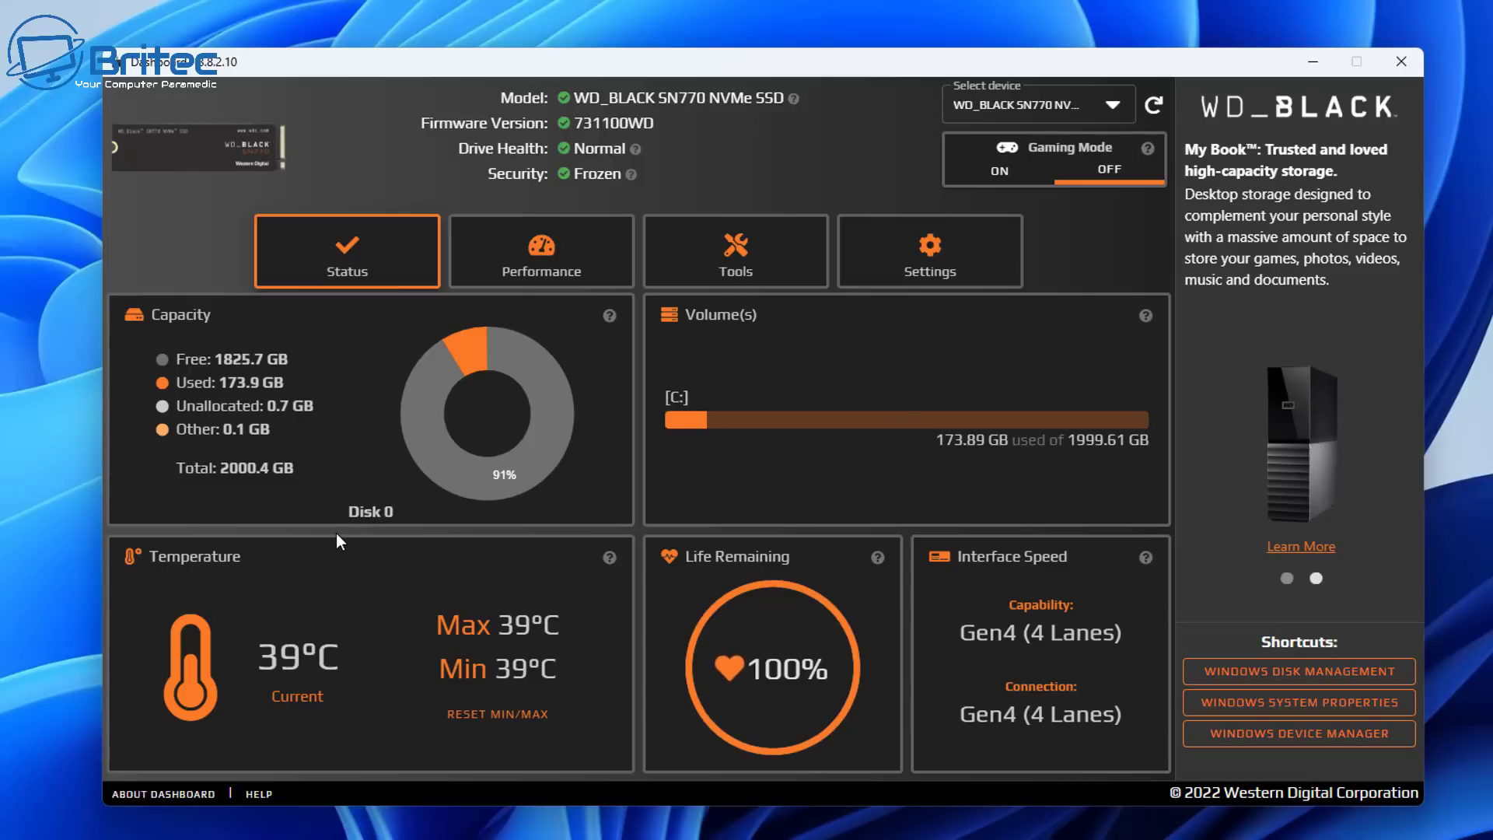
mouse_move(513, 385)
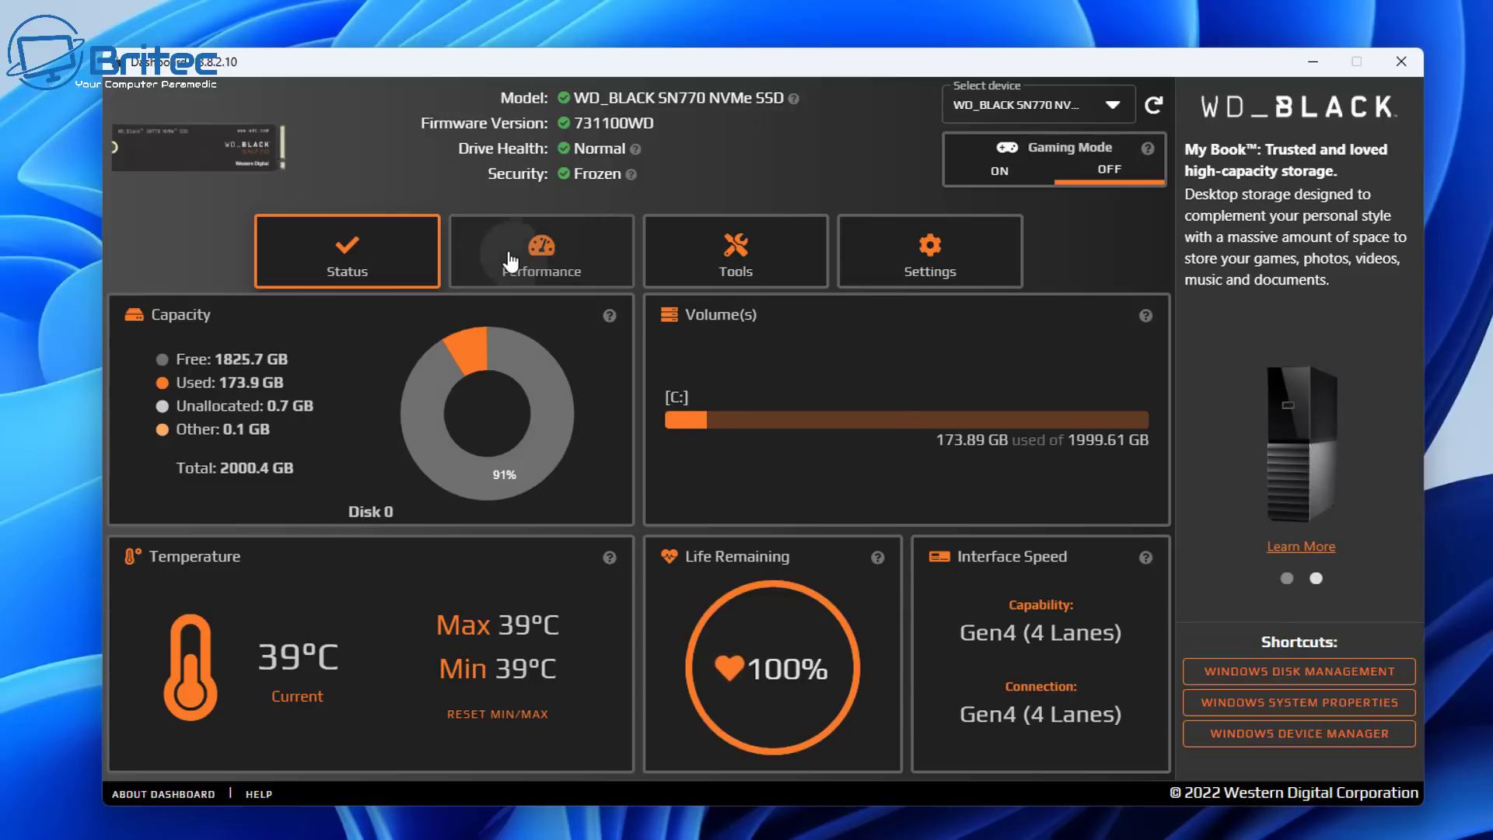
- Show the SN770's live read/write transfer-speed chart in the Performance section
left_click(512, 256)
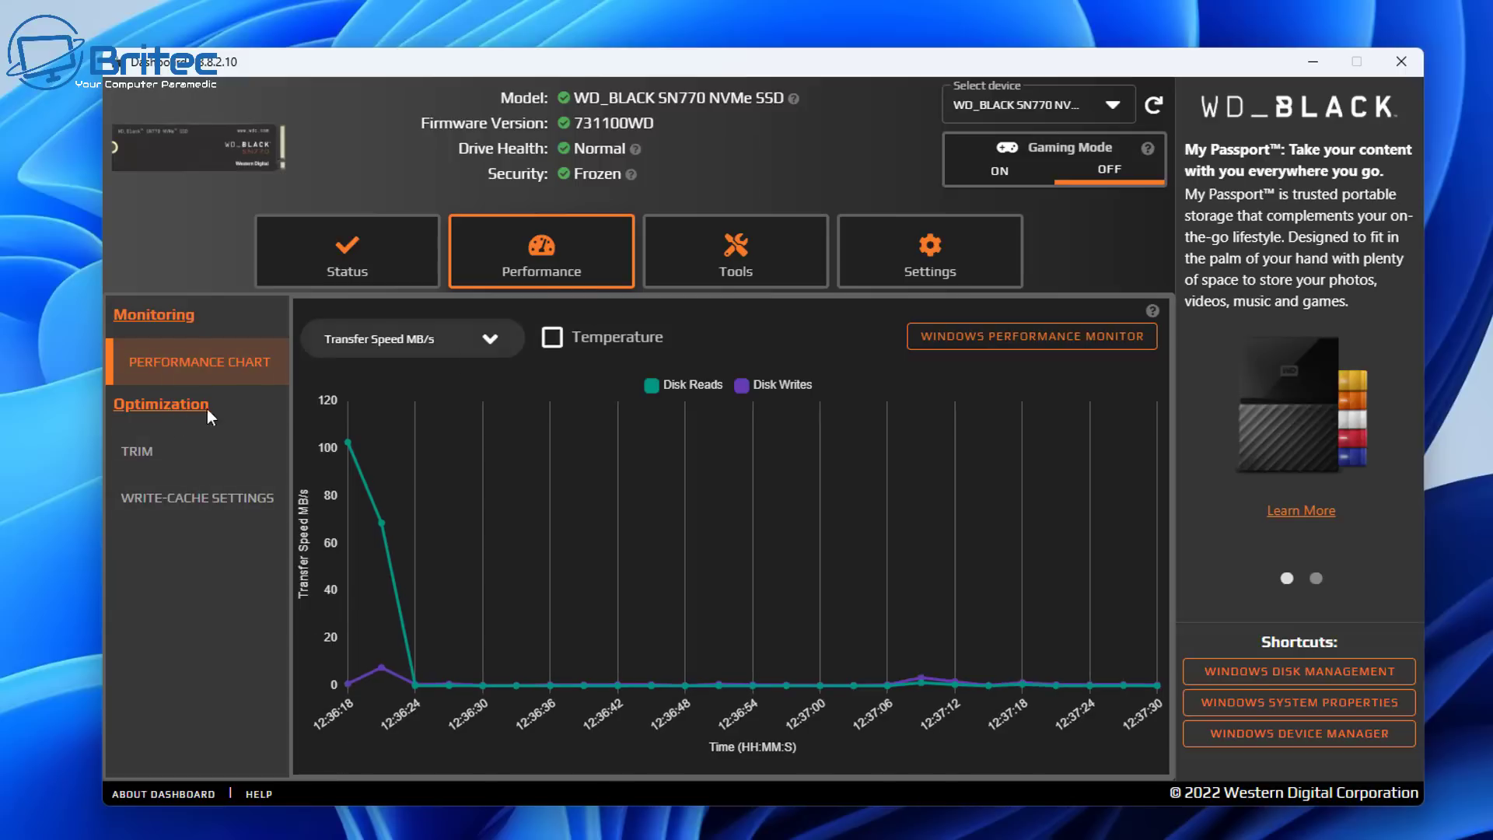
- Run TRIM on the SN770 now, schedule weekly TRIM, and view the tasks in Task Scheduler
left_click(158, 450)
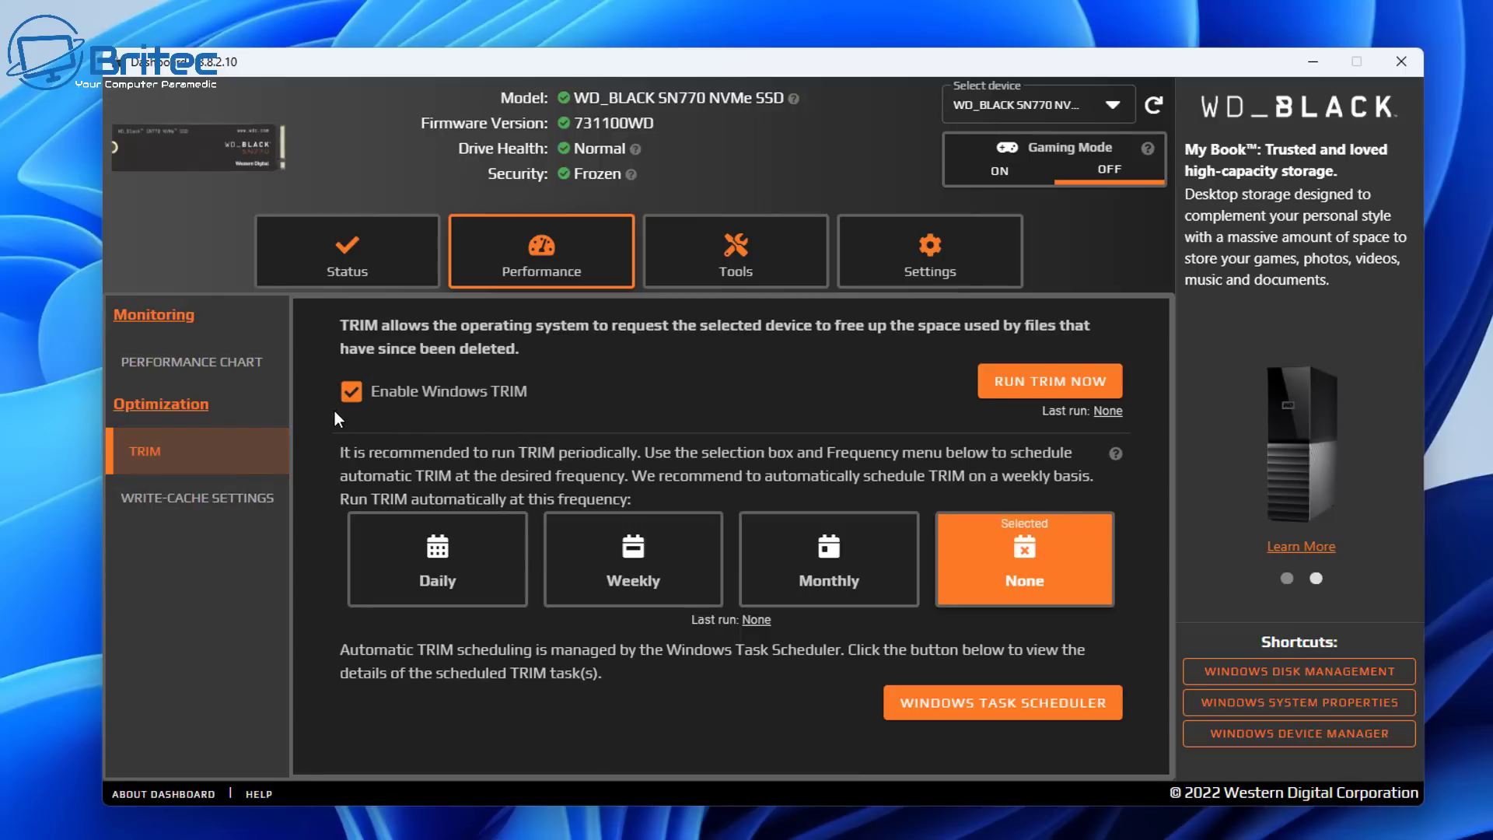
left_click(1038, 385)
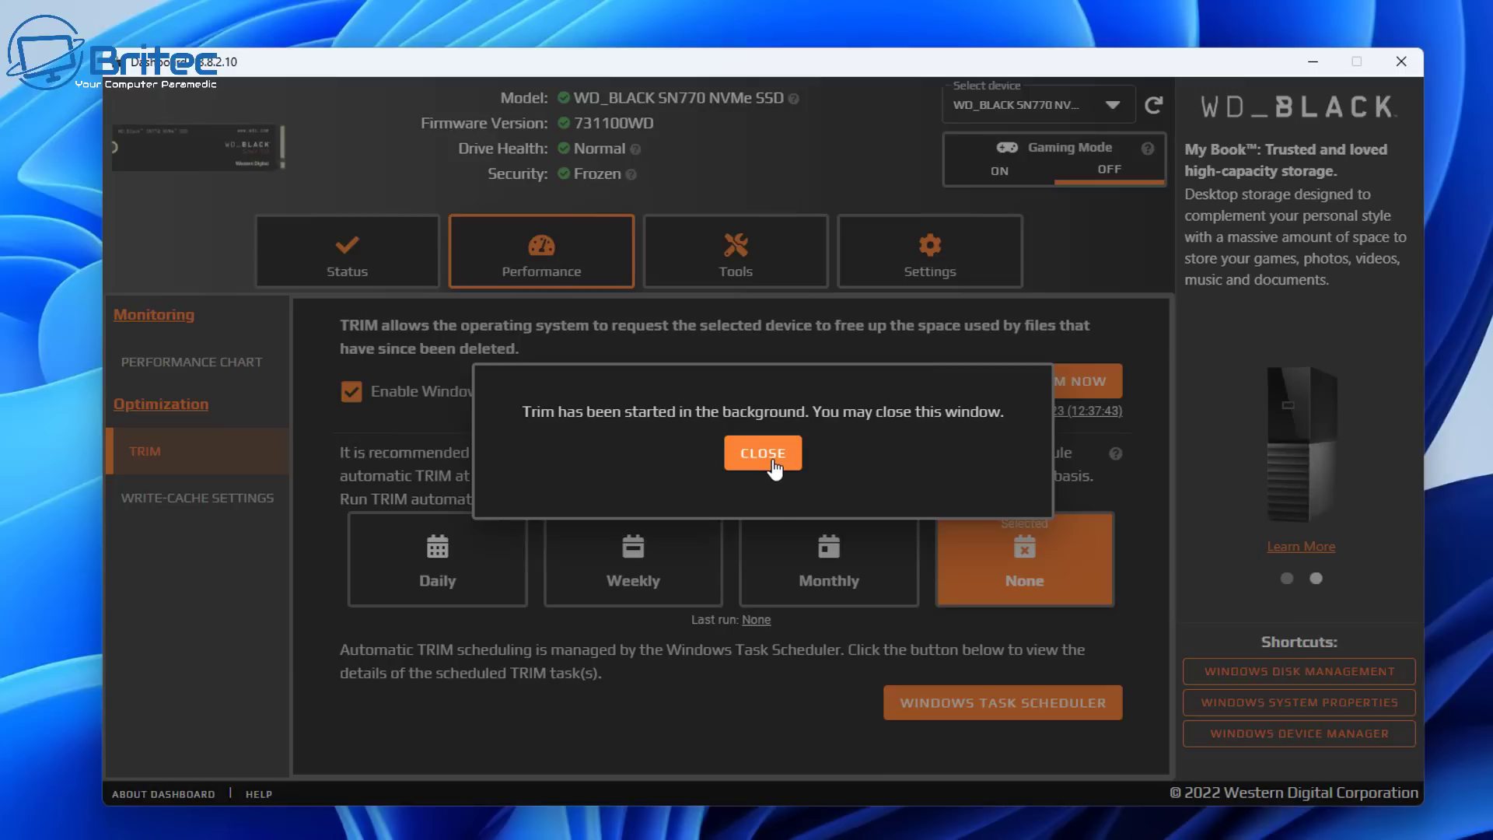
left_click(774, 469)
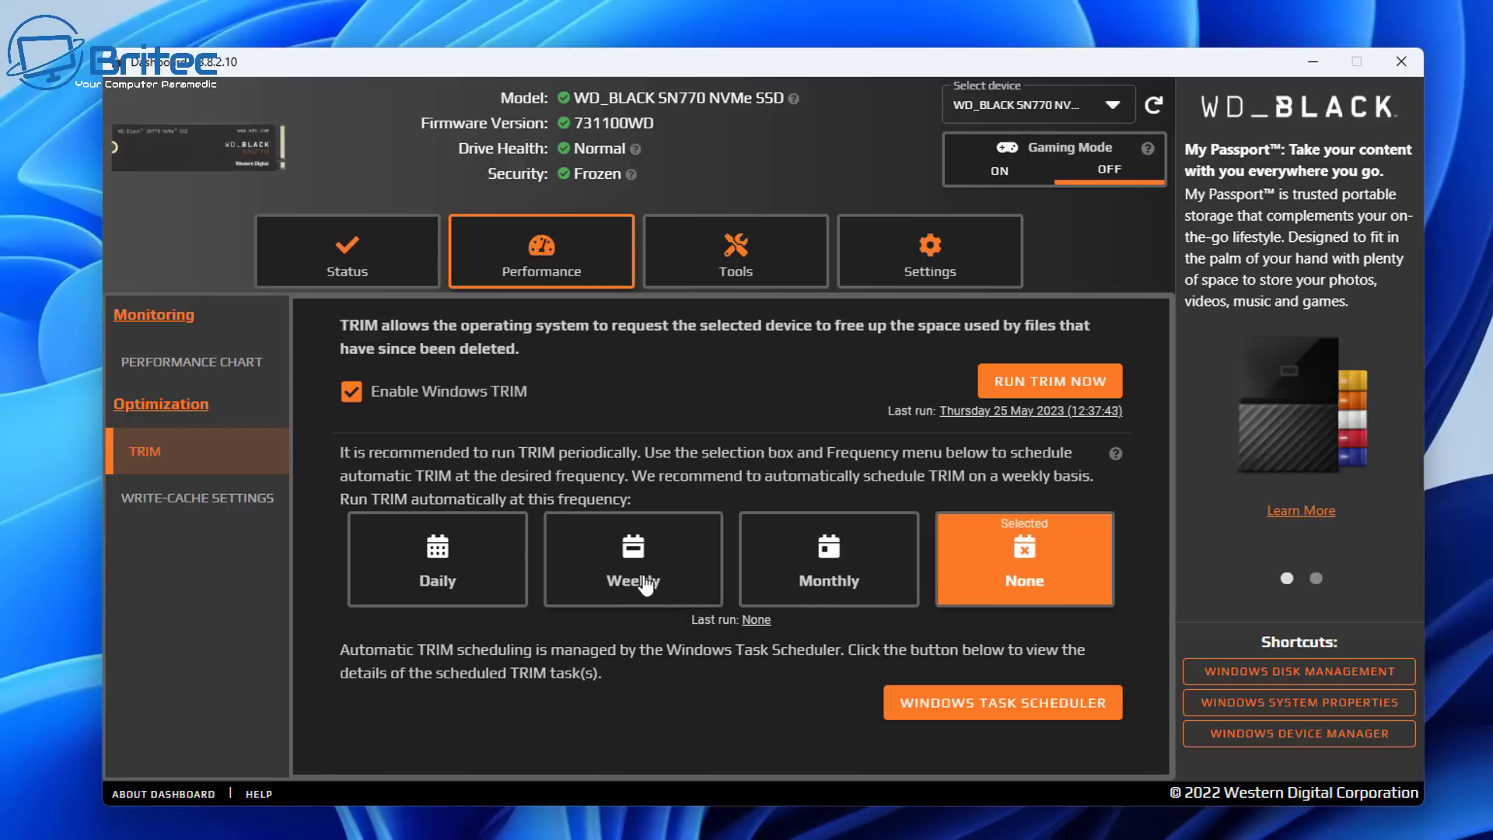
left_click(645, 585)
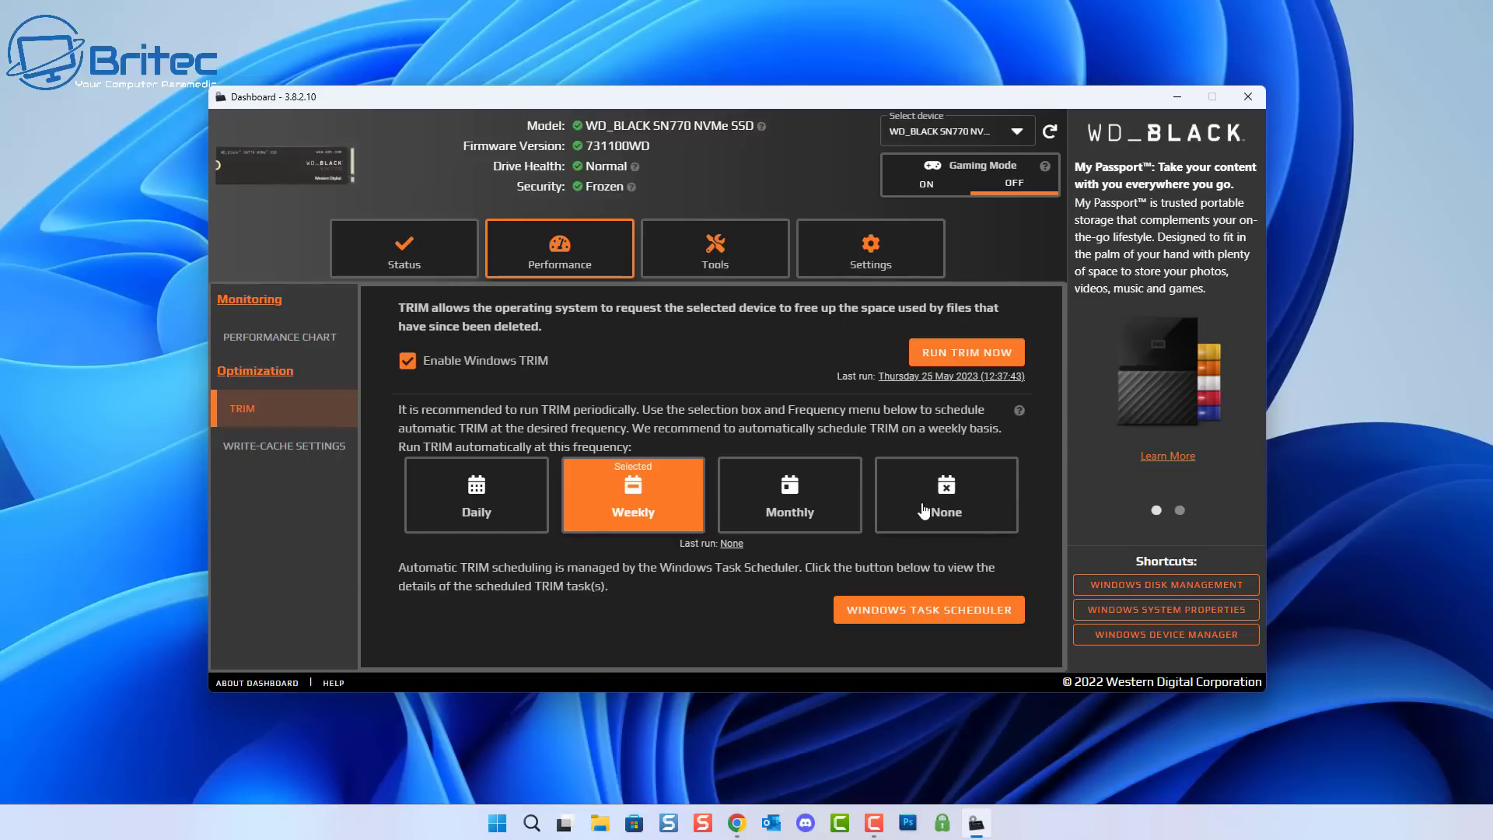
left_click(874, 611)
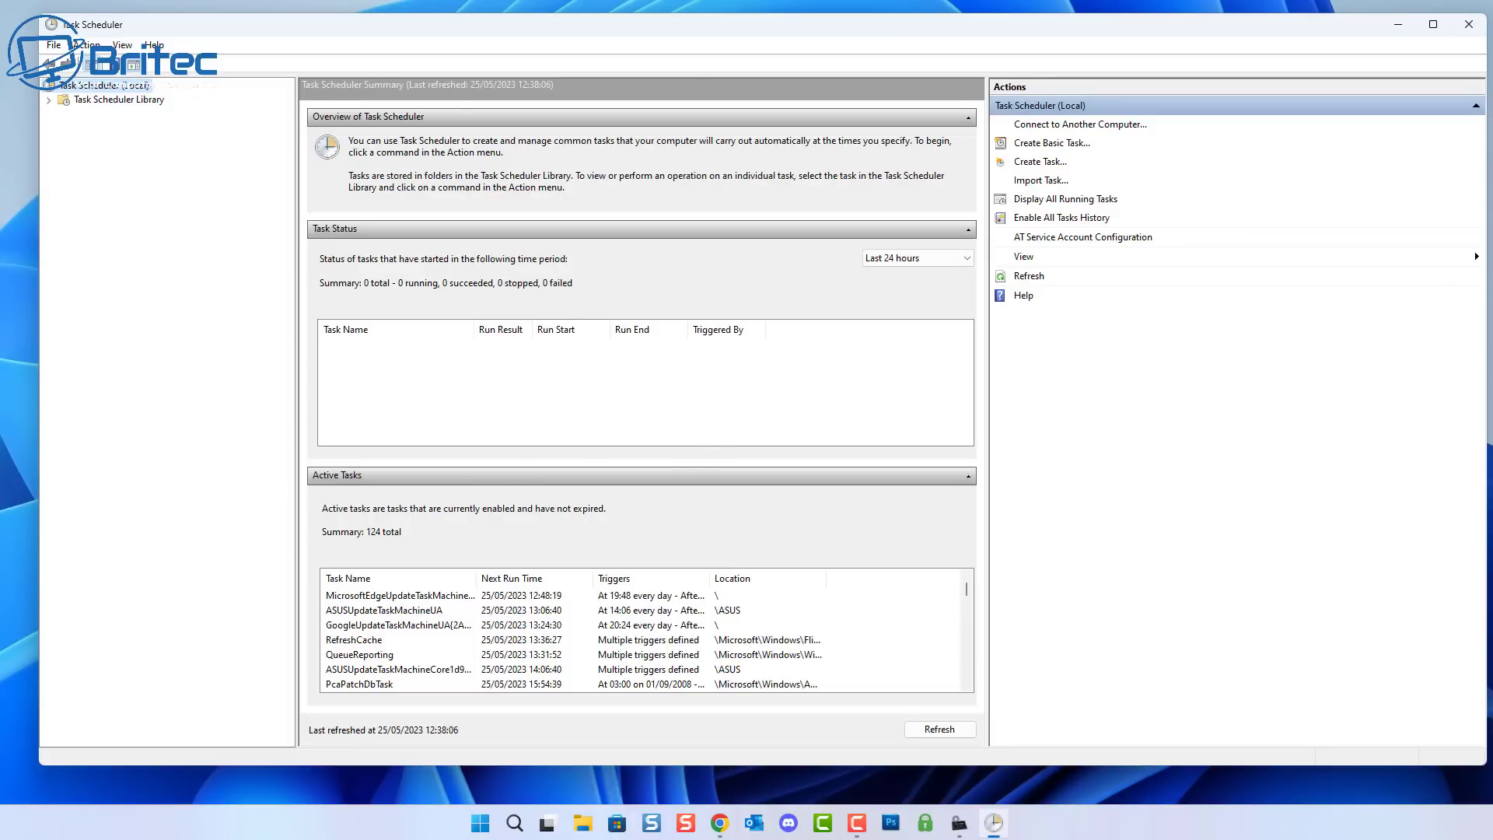
- Close Windows Task Scheduler to return to Western Digital Dashboard
left_click(1469, 24)
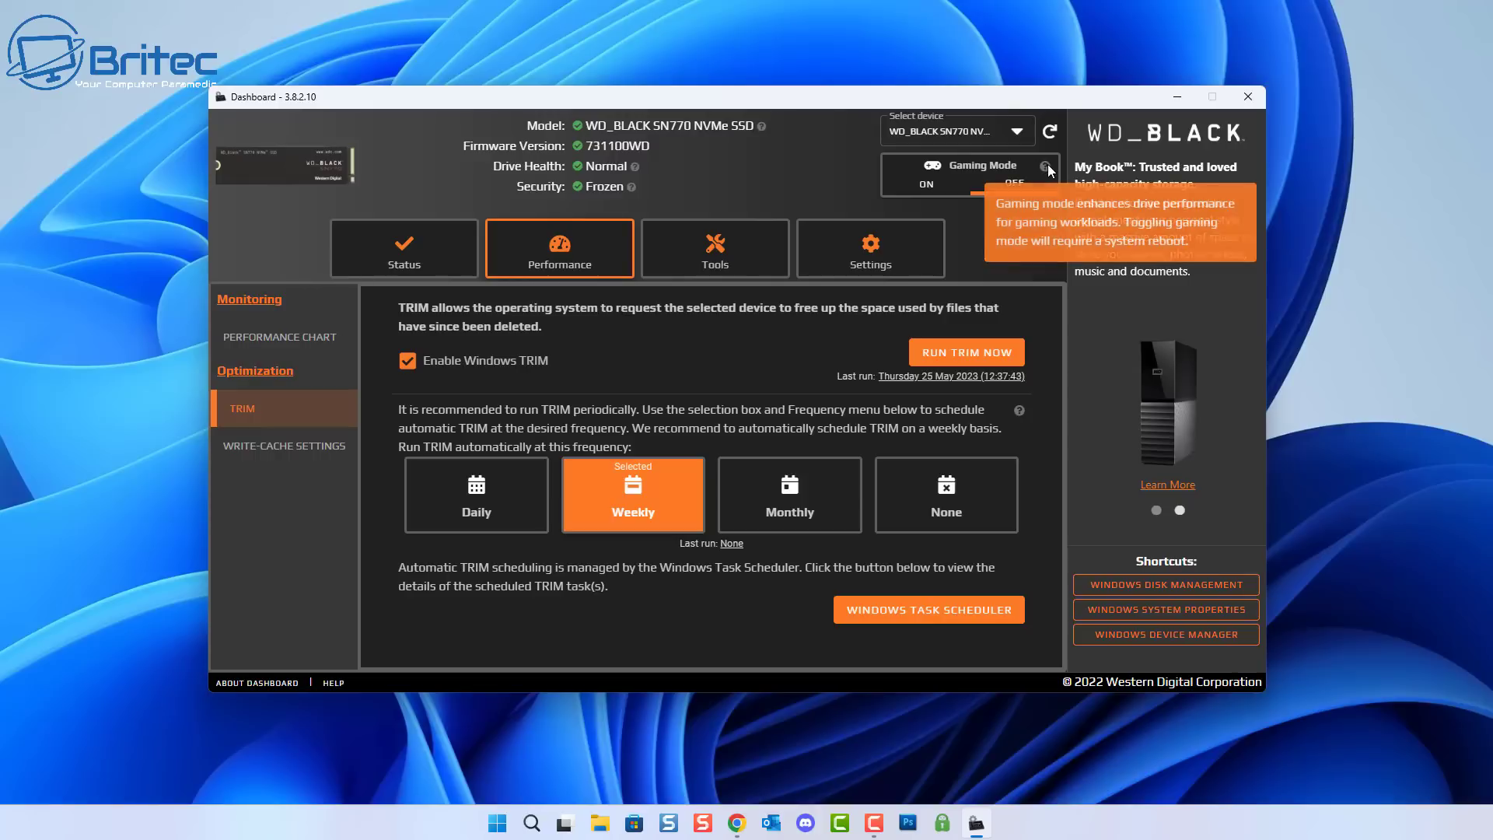
mouse_move(1044, 166)
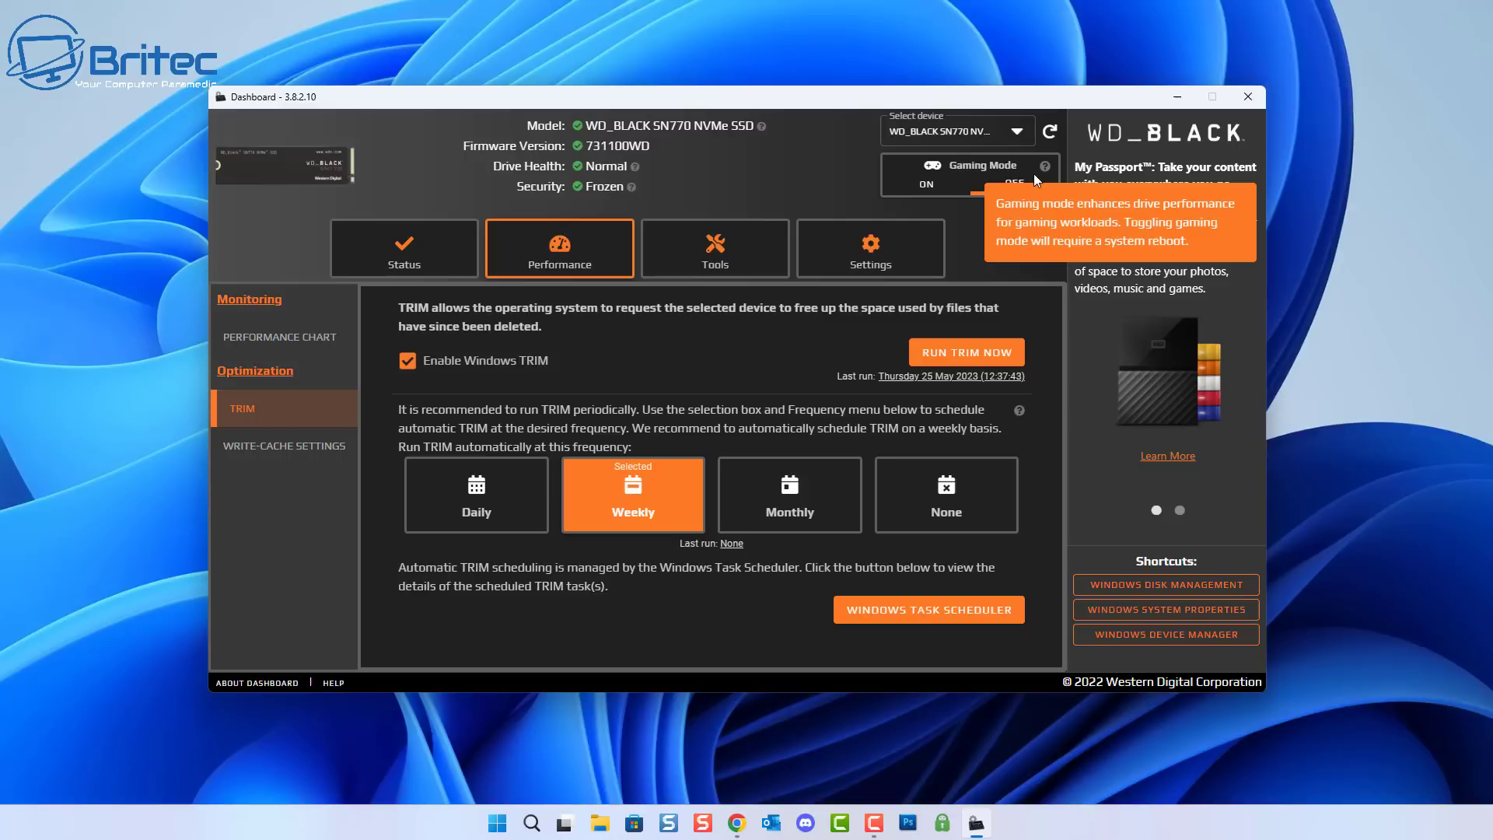
- Enable Gaming Mode with Restart Later, keep the SN770 selected, and check write-cache and performance chart
left_click(936, 193)
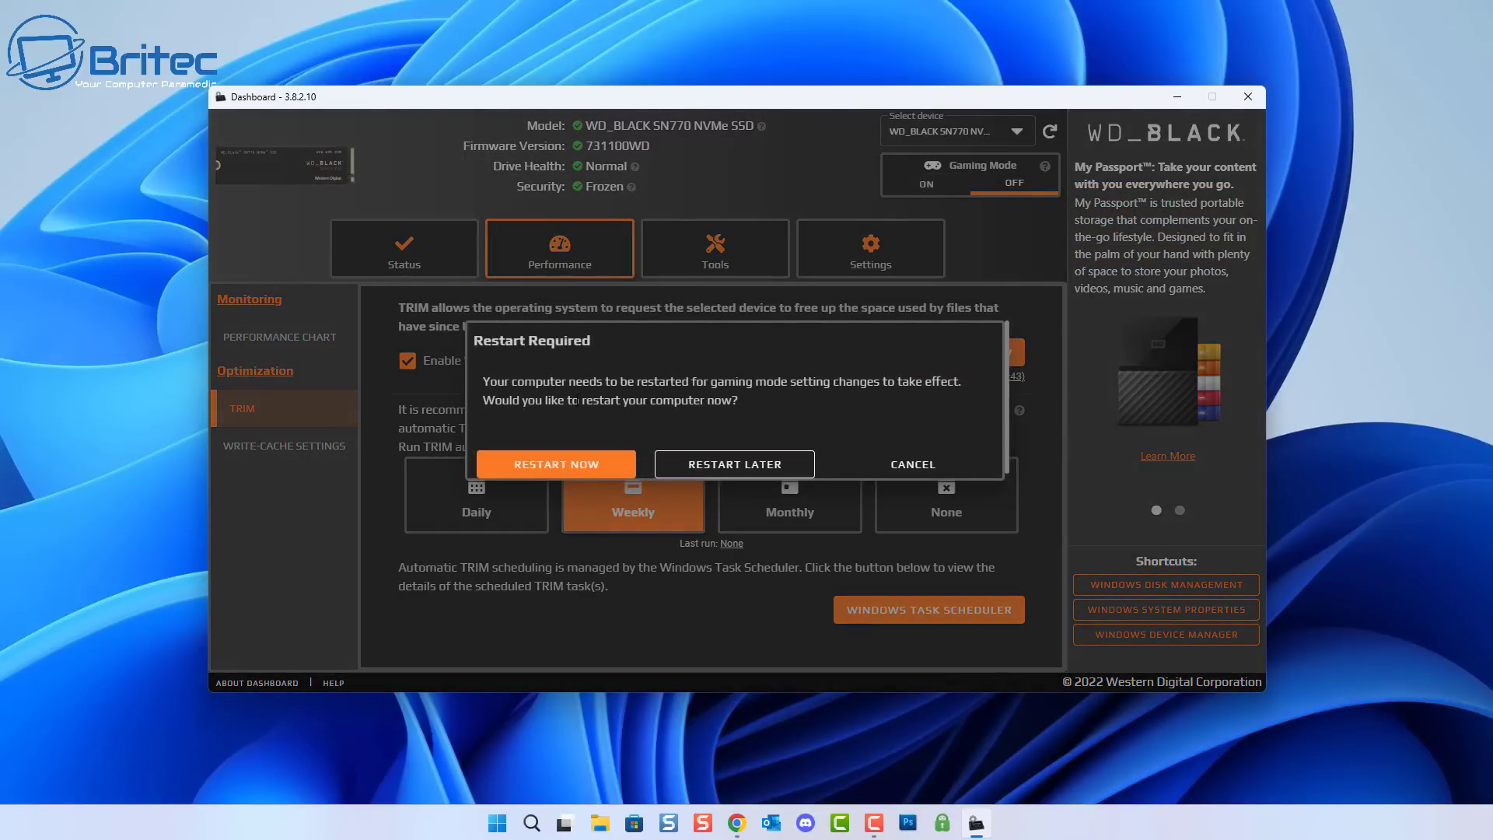
left_click(730, 467)
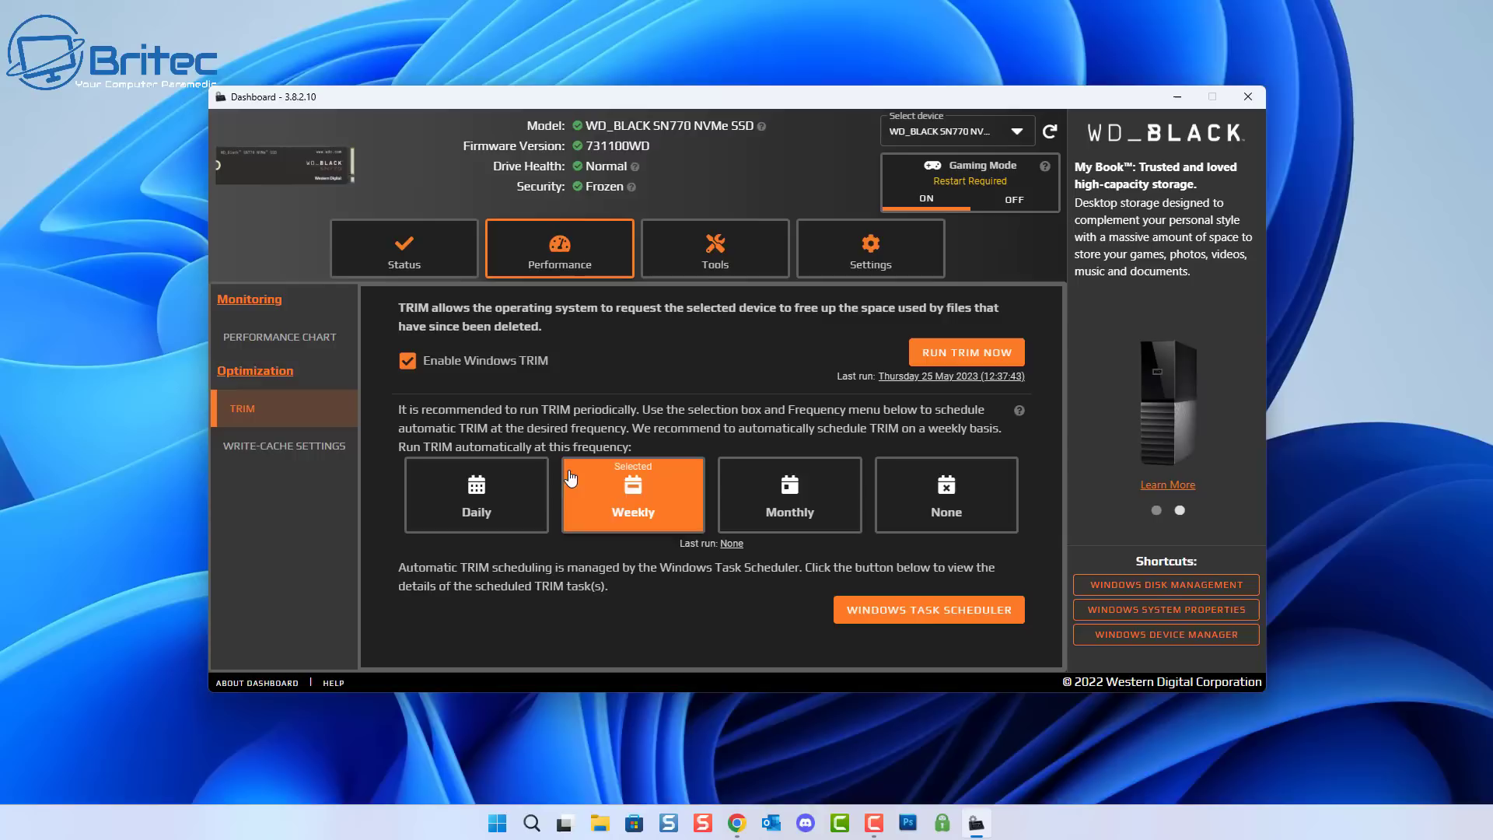
left_click(1015, 132)
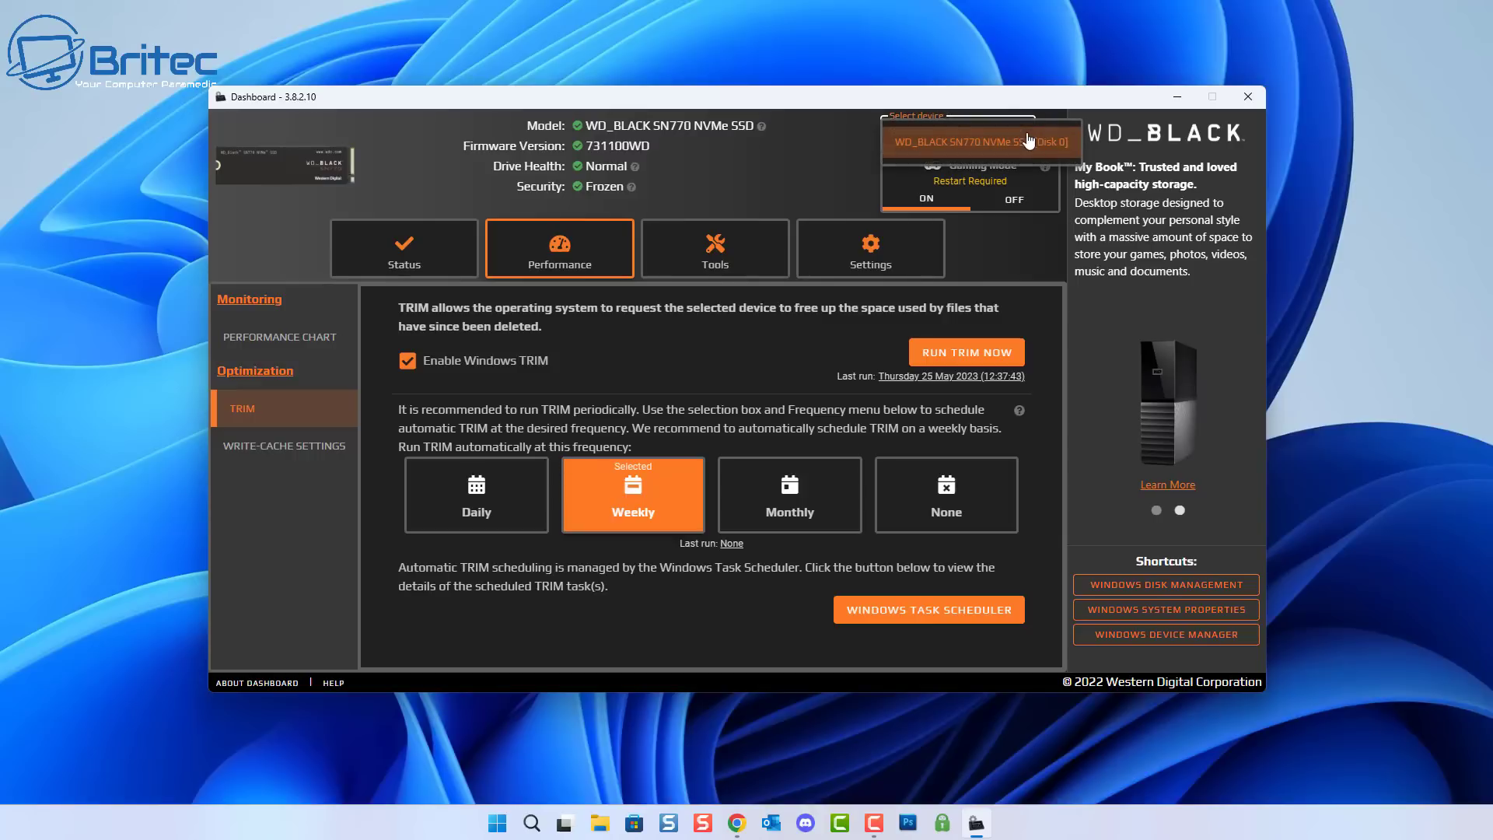
left_click(812, 171)
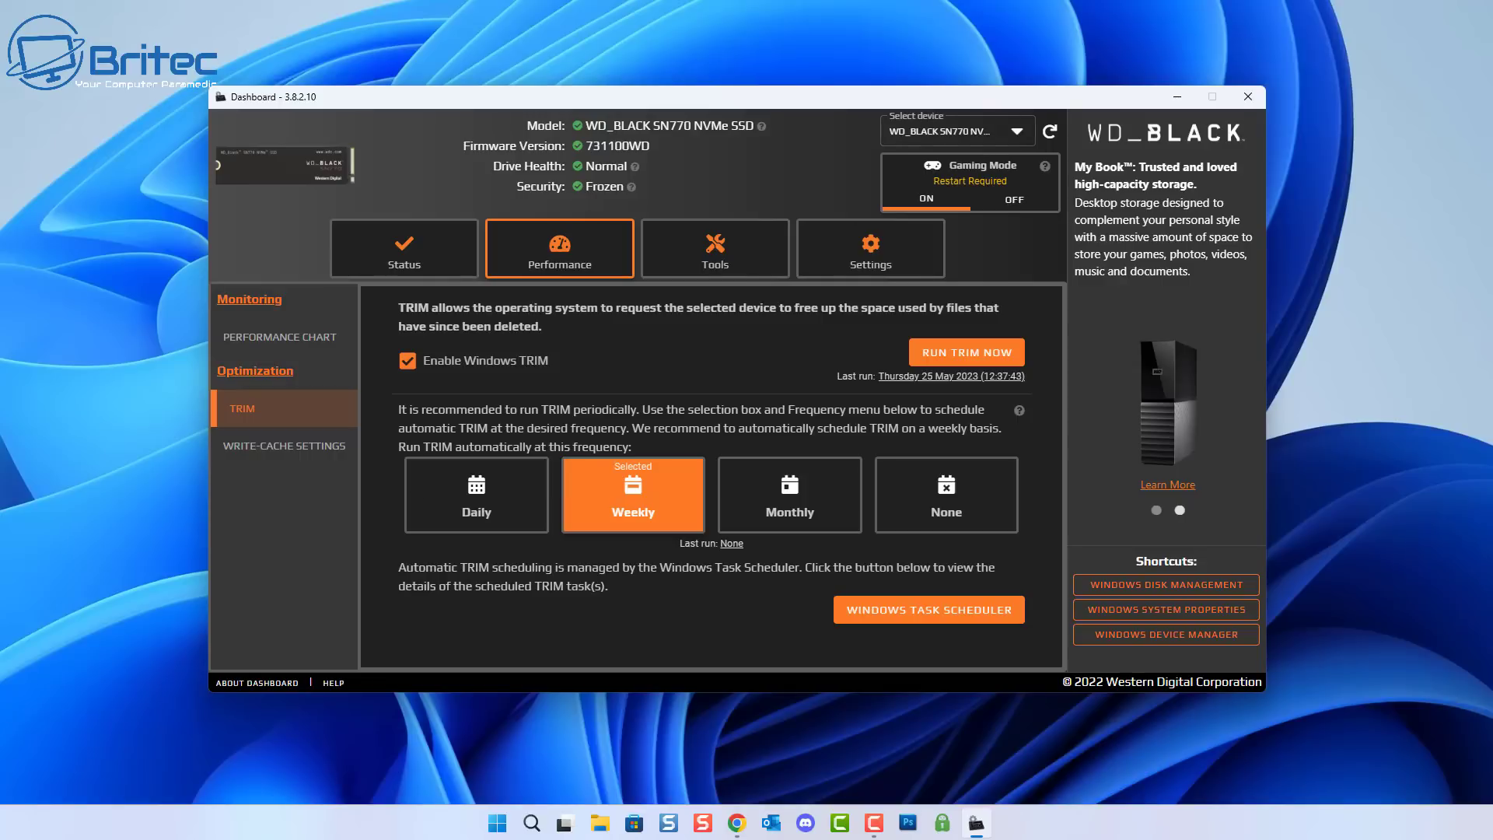
left_click(270, 446)
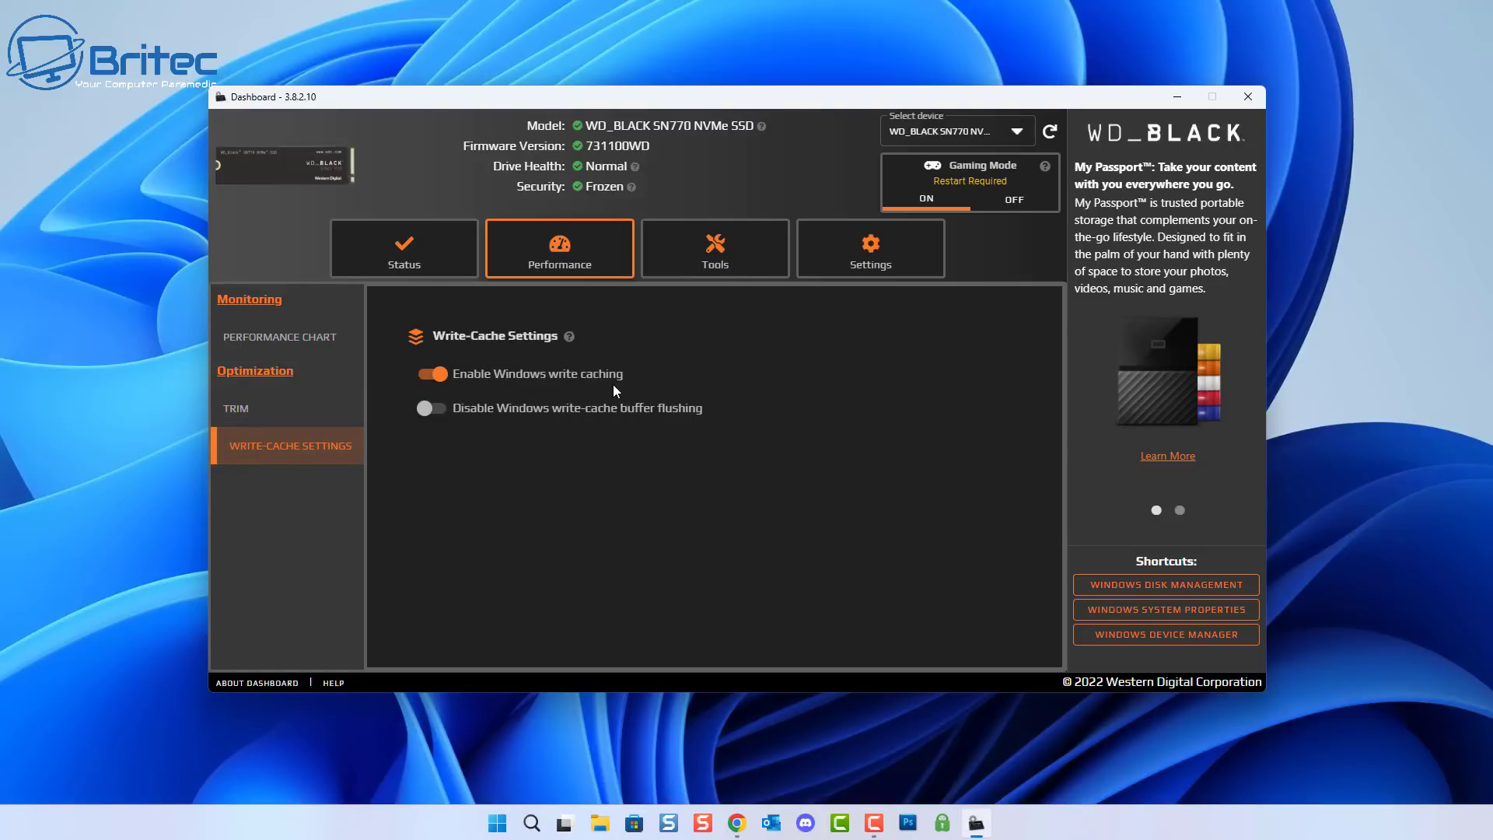
left_click(284, 351)
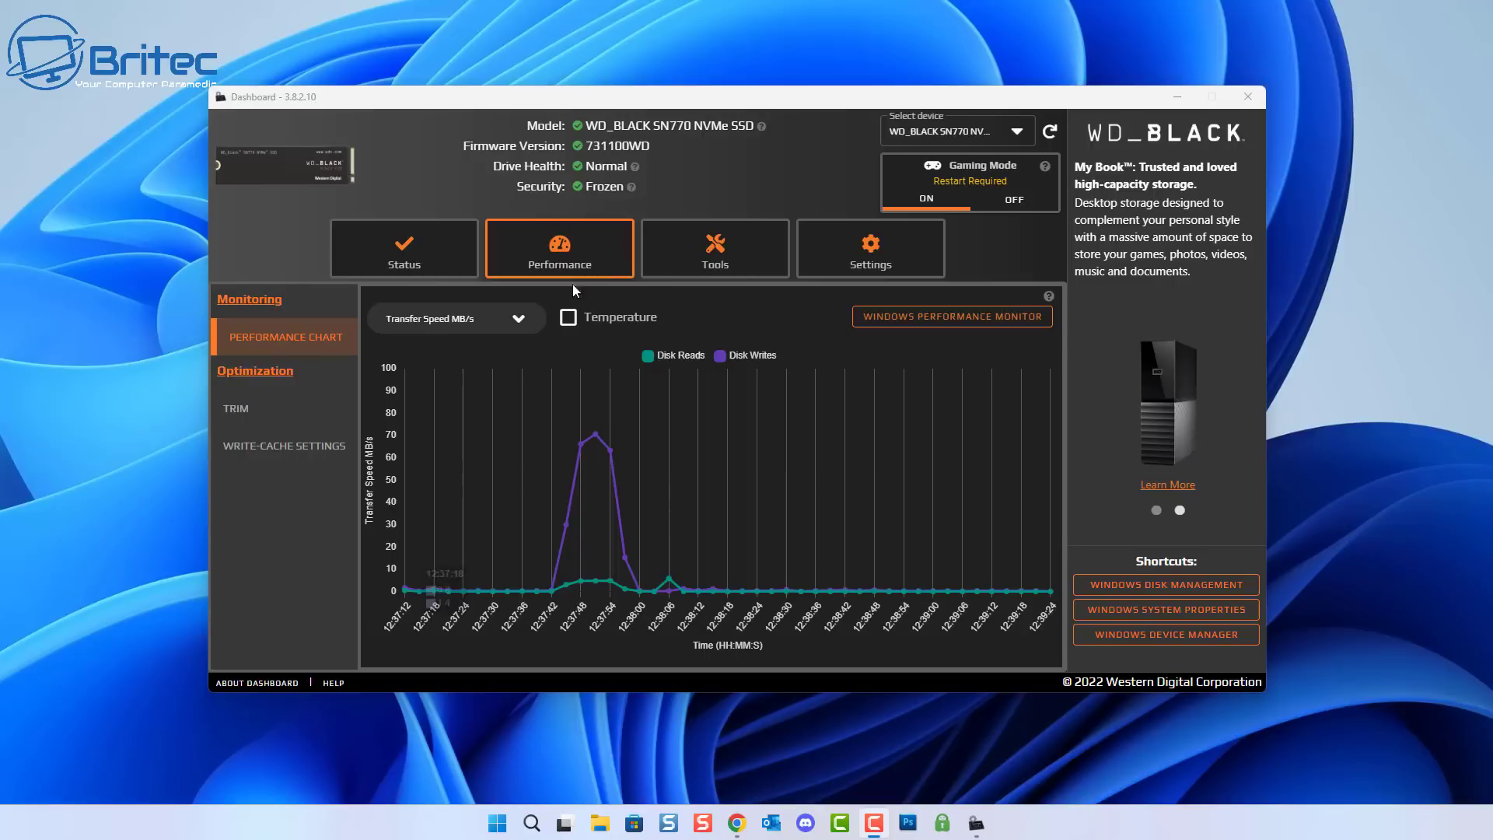
- Check the SN770 for firmware updates and confirm the firmware is up to date
left_click(700, 262)
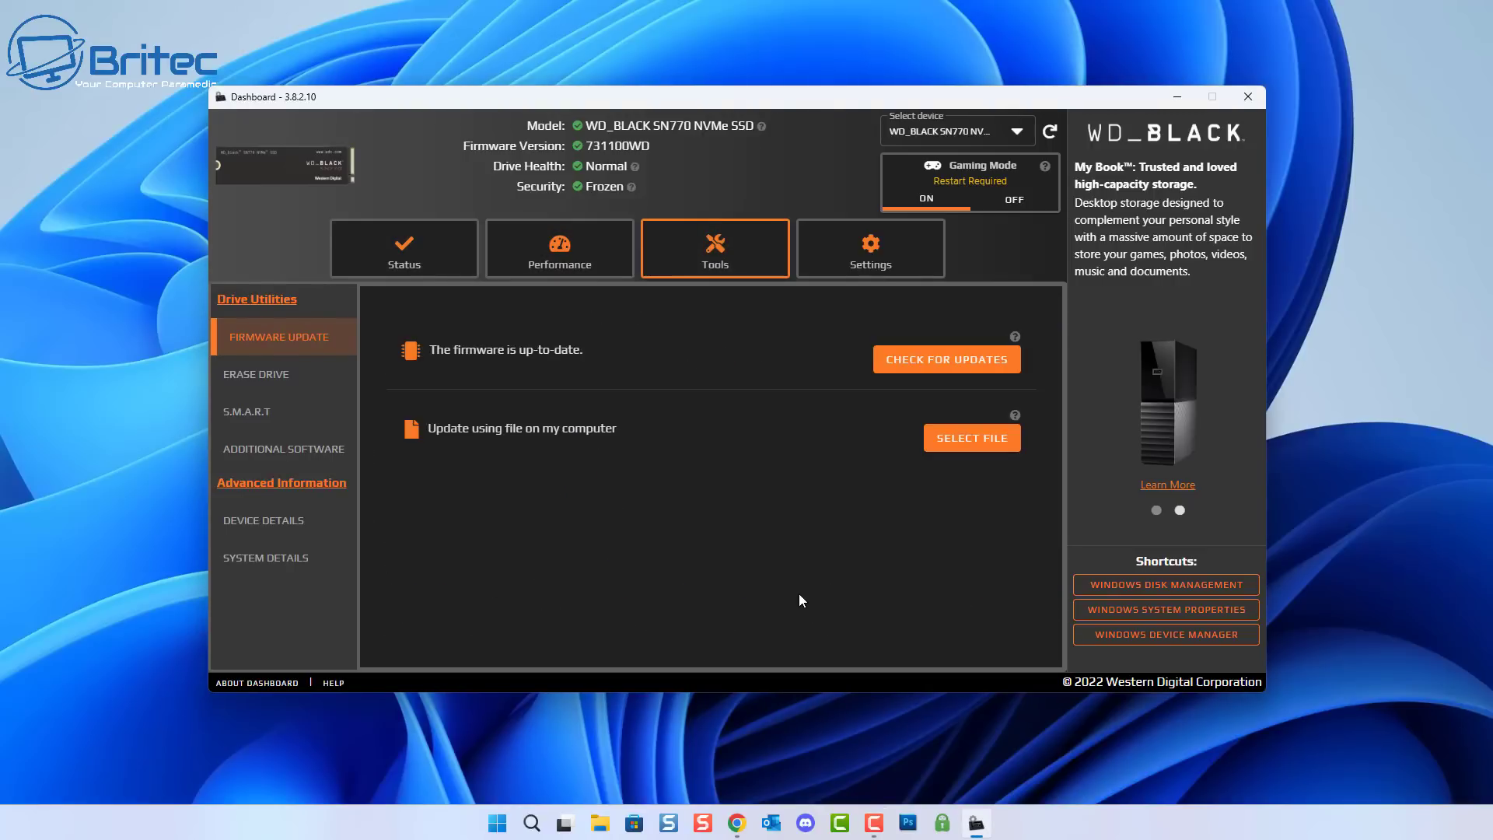
left_click(933, 364)
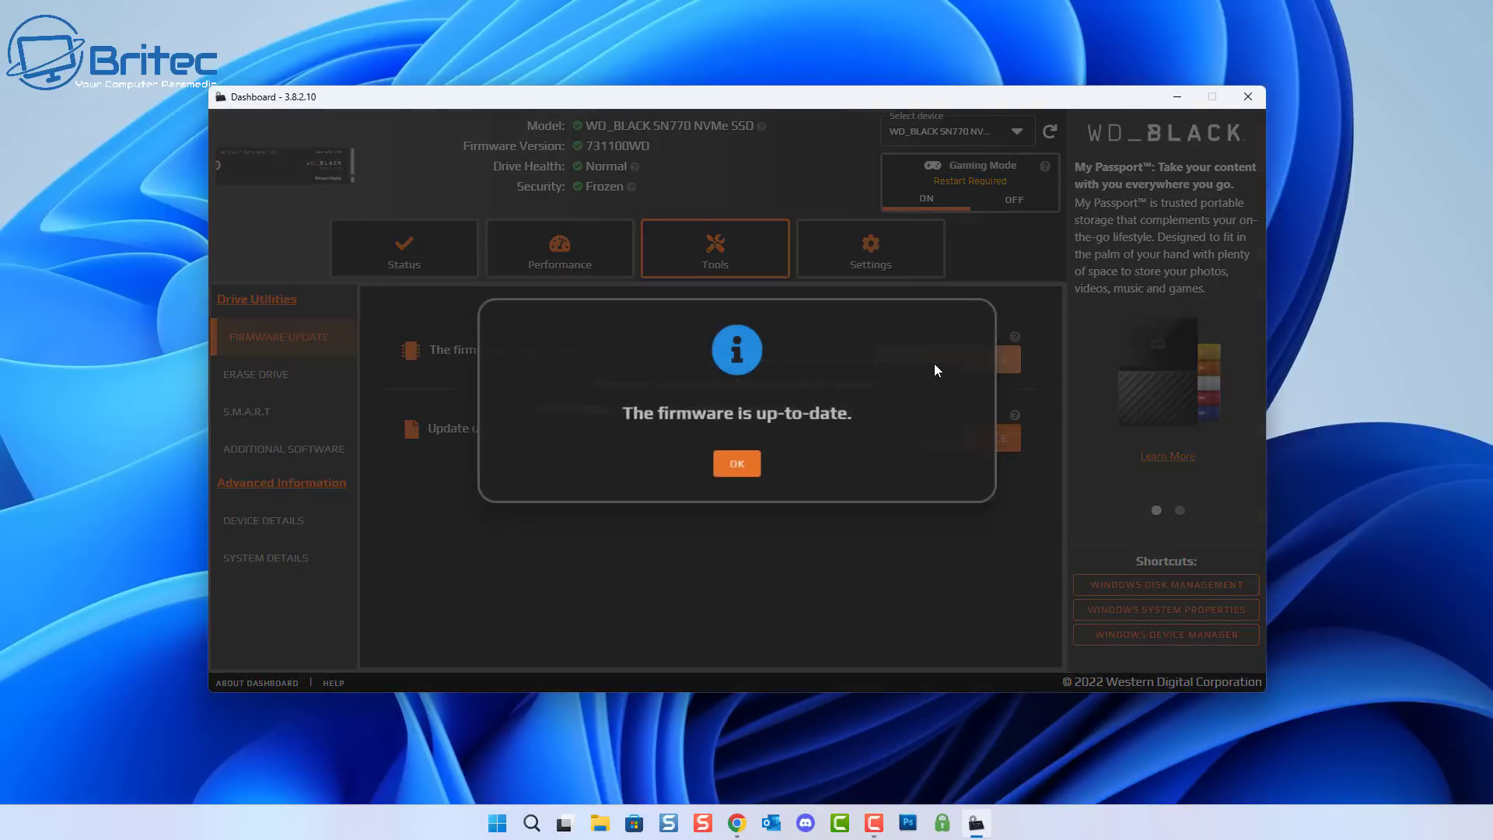
left_click(730, 473)
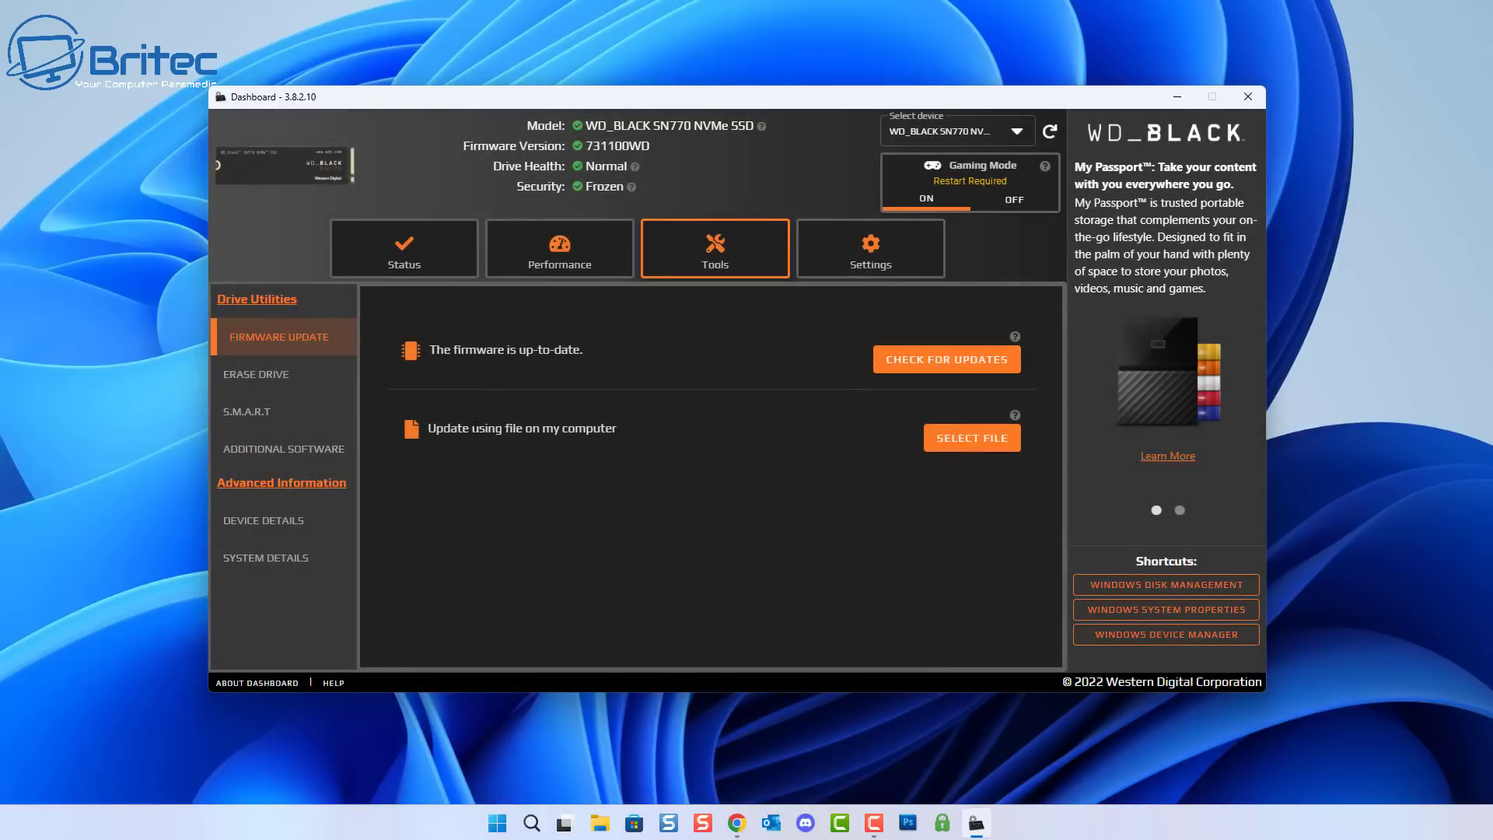
- Run the short S.M.A.R.T. diagnostic on the SN770 and acknowledge its results
left_click(250, 417)
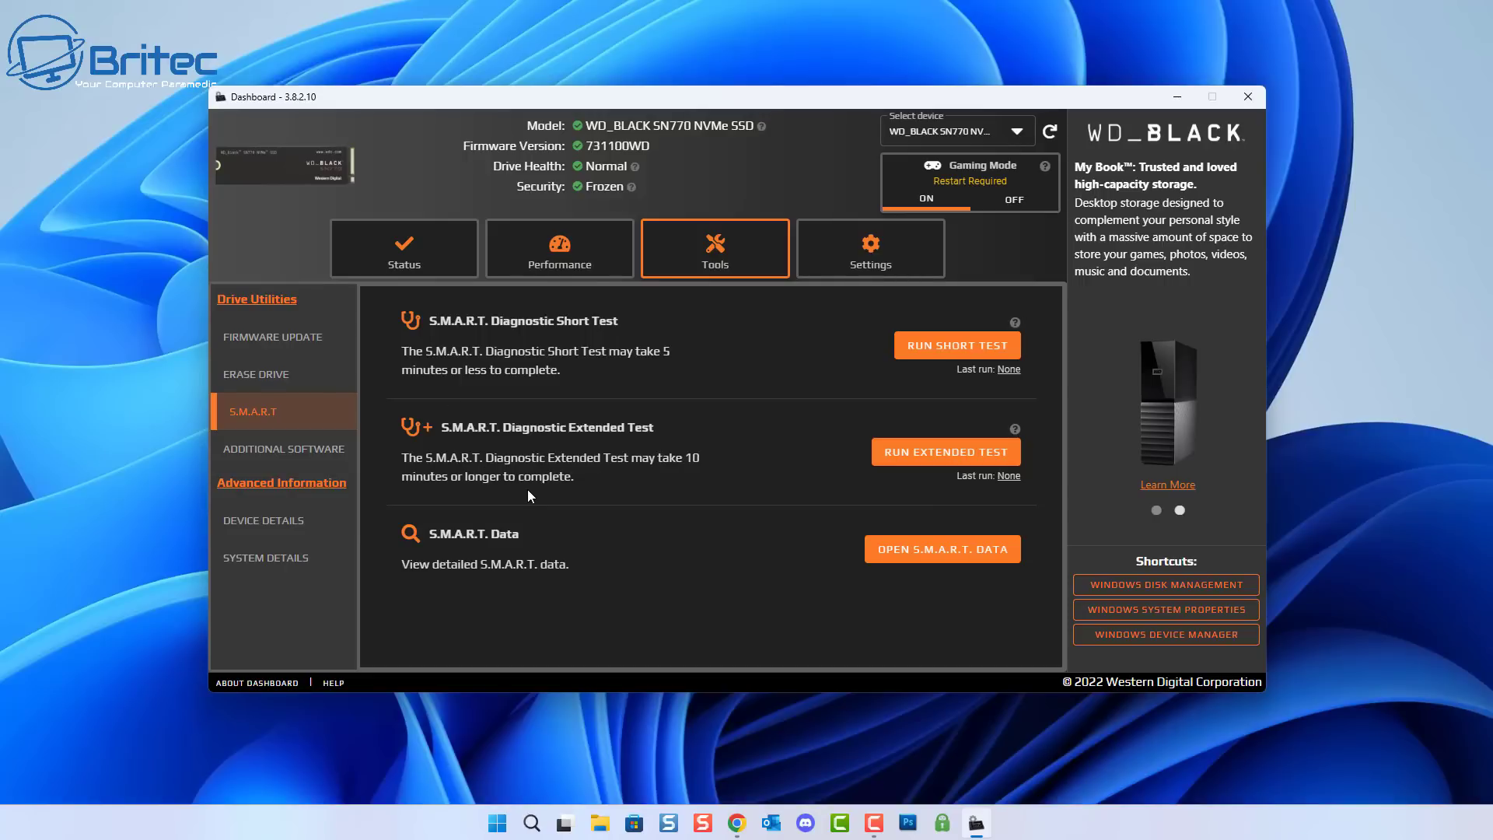
left_click(949, 352)
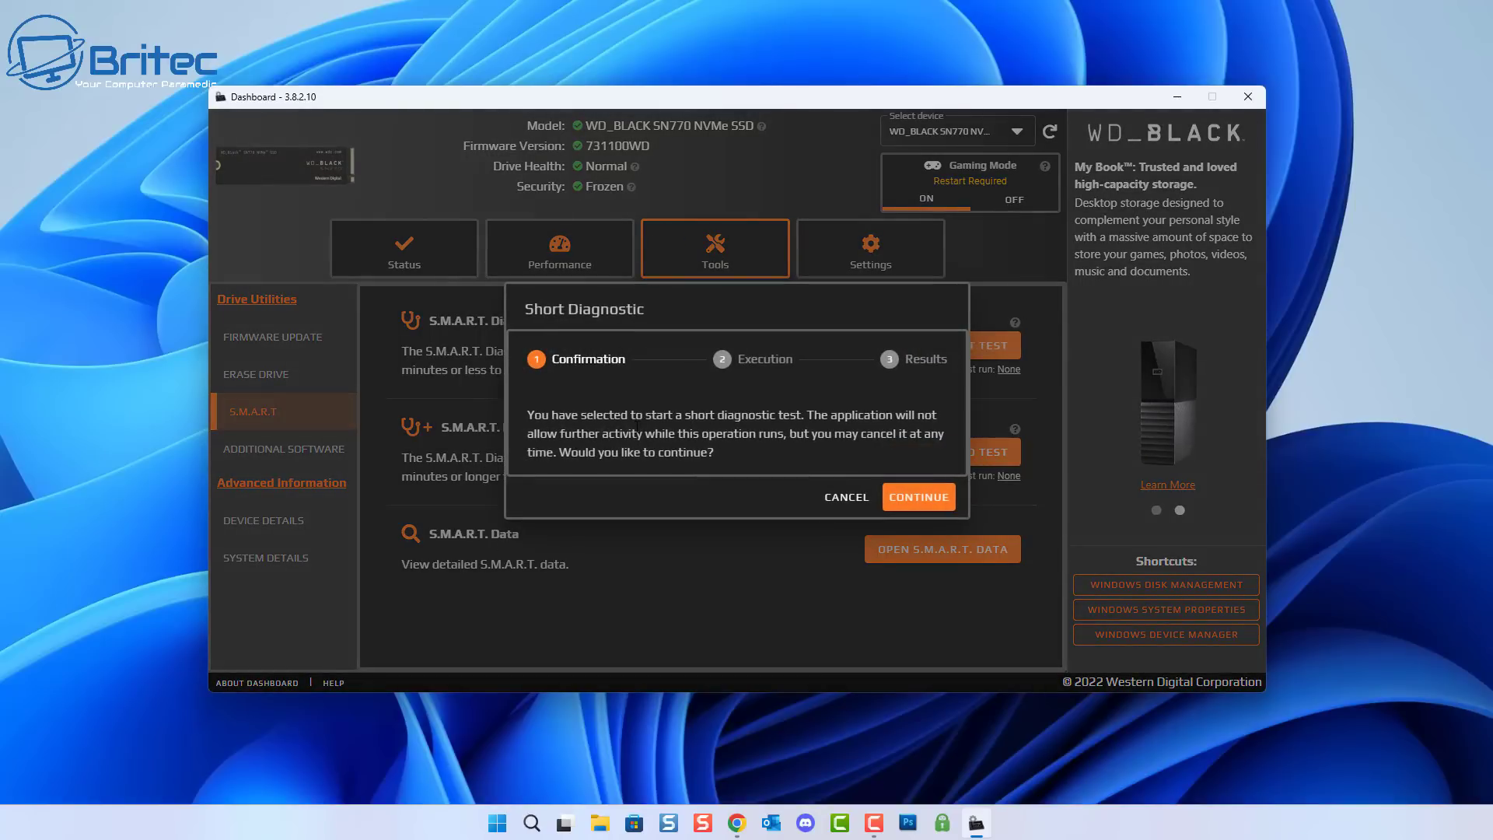
left_click(907, 501)
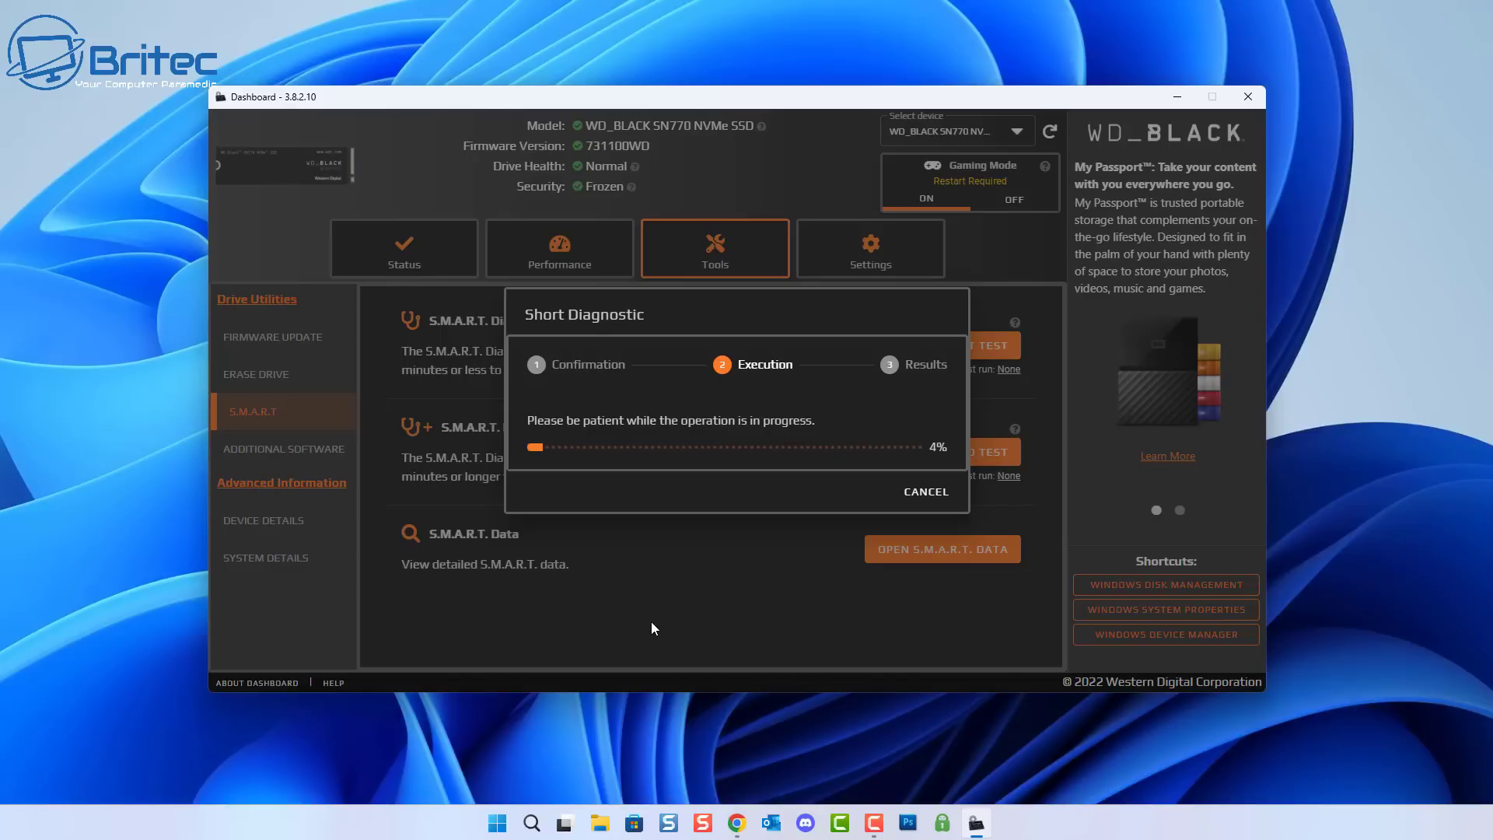
left_click(917, 490)
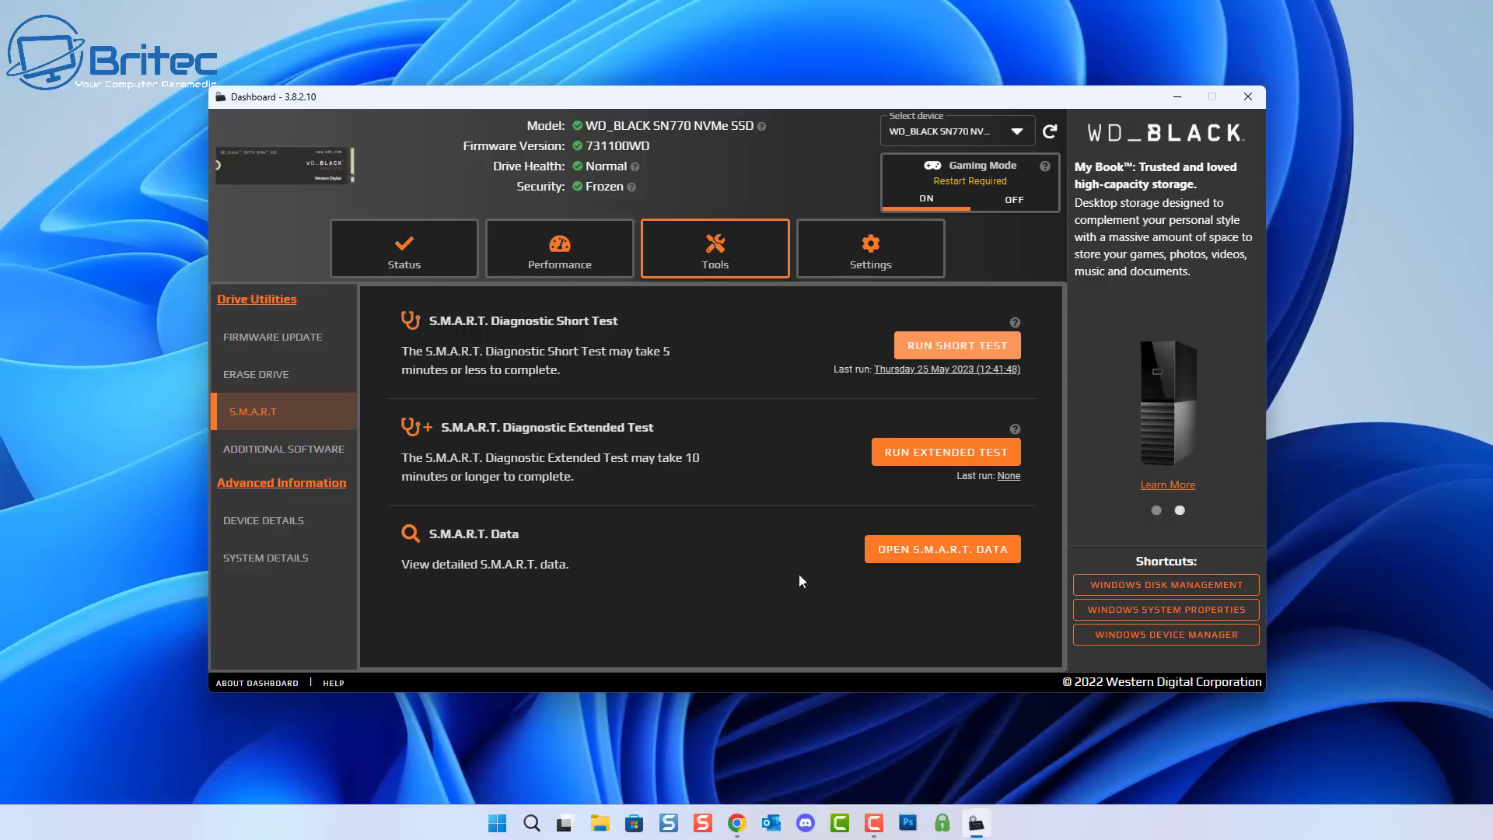
- Scroll through the SN770's detailed S.M.A.R.T. data table, then close it
left_click(941, 551)
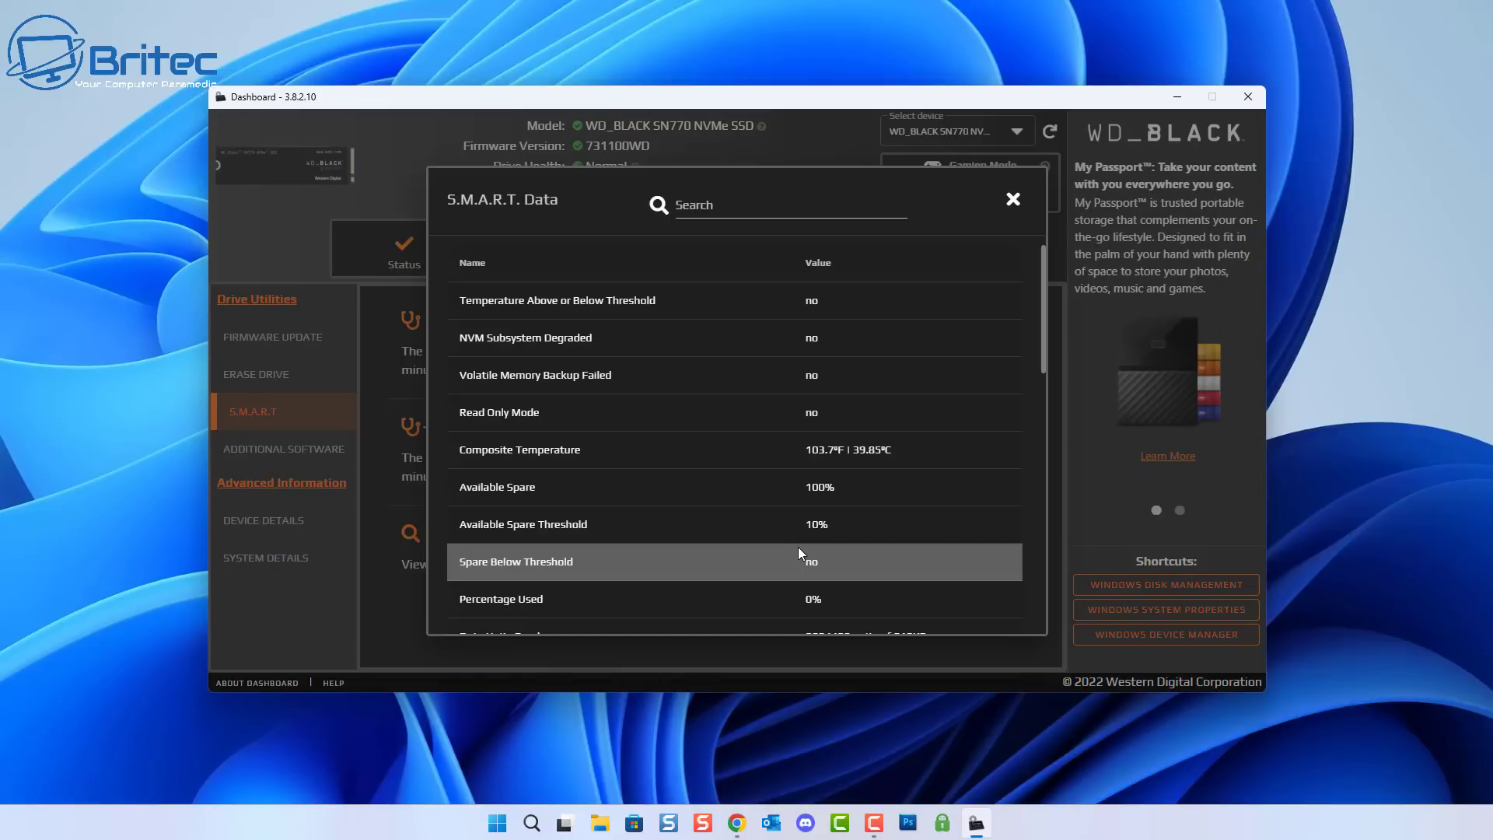
scroll(796, 553, "down", 1)
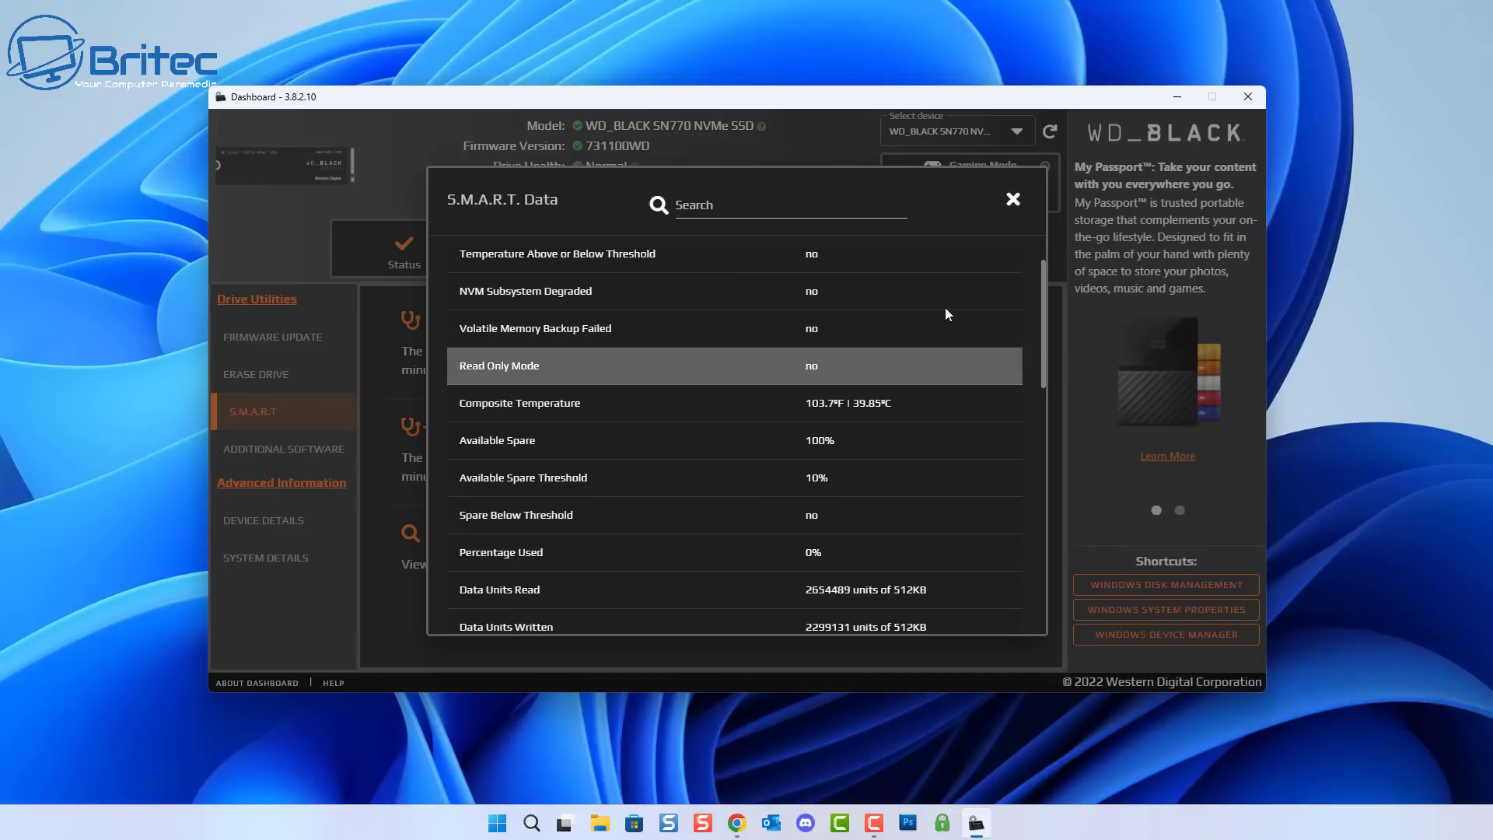
left_click(1014, 201)
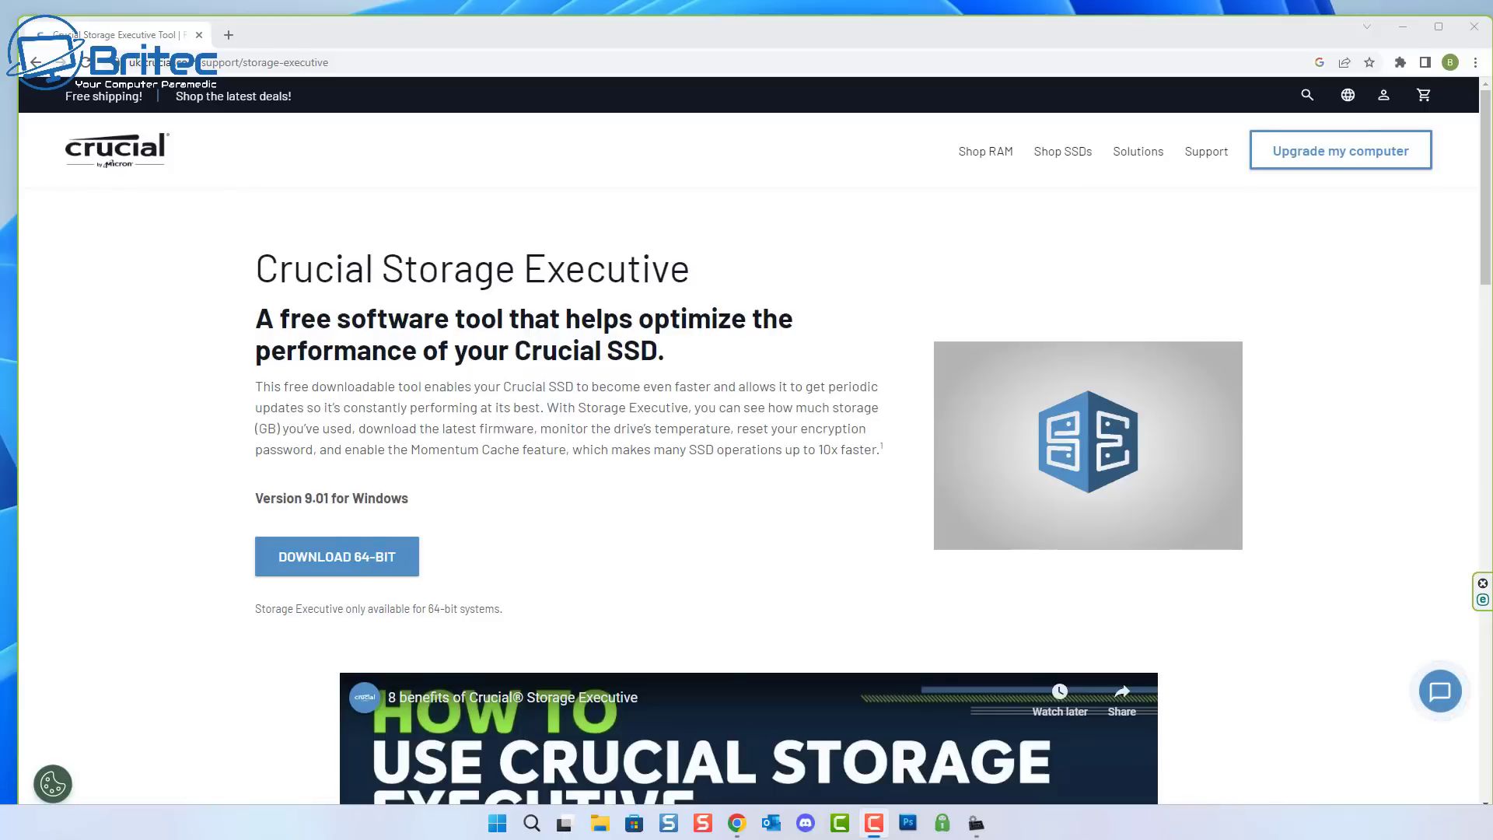
- Download the 64-bit Crucial Storage Executive zip and open it from the download shelf
left_click(346, 563)
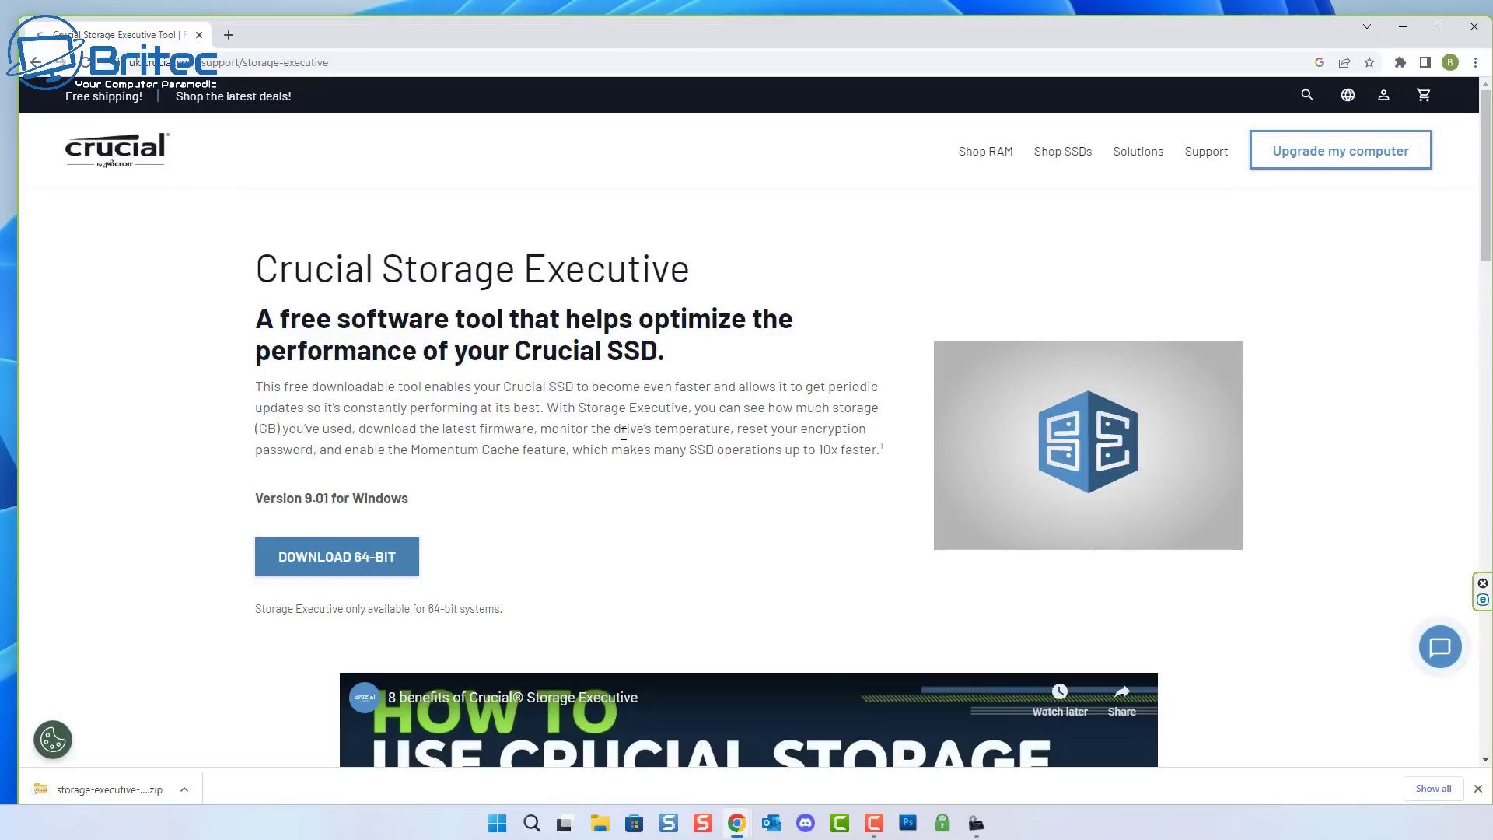
left_click(105, 791)
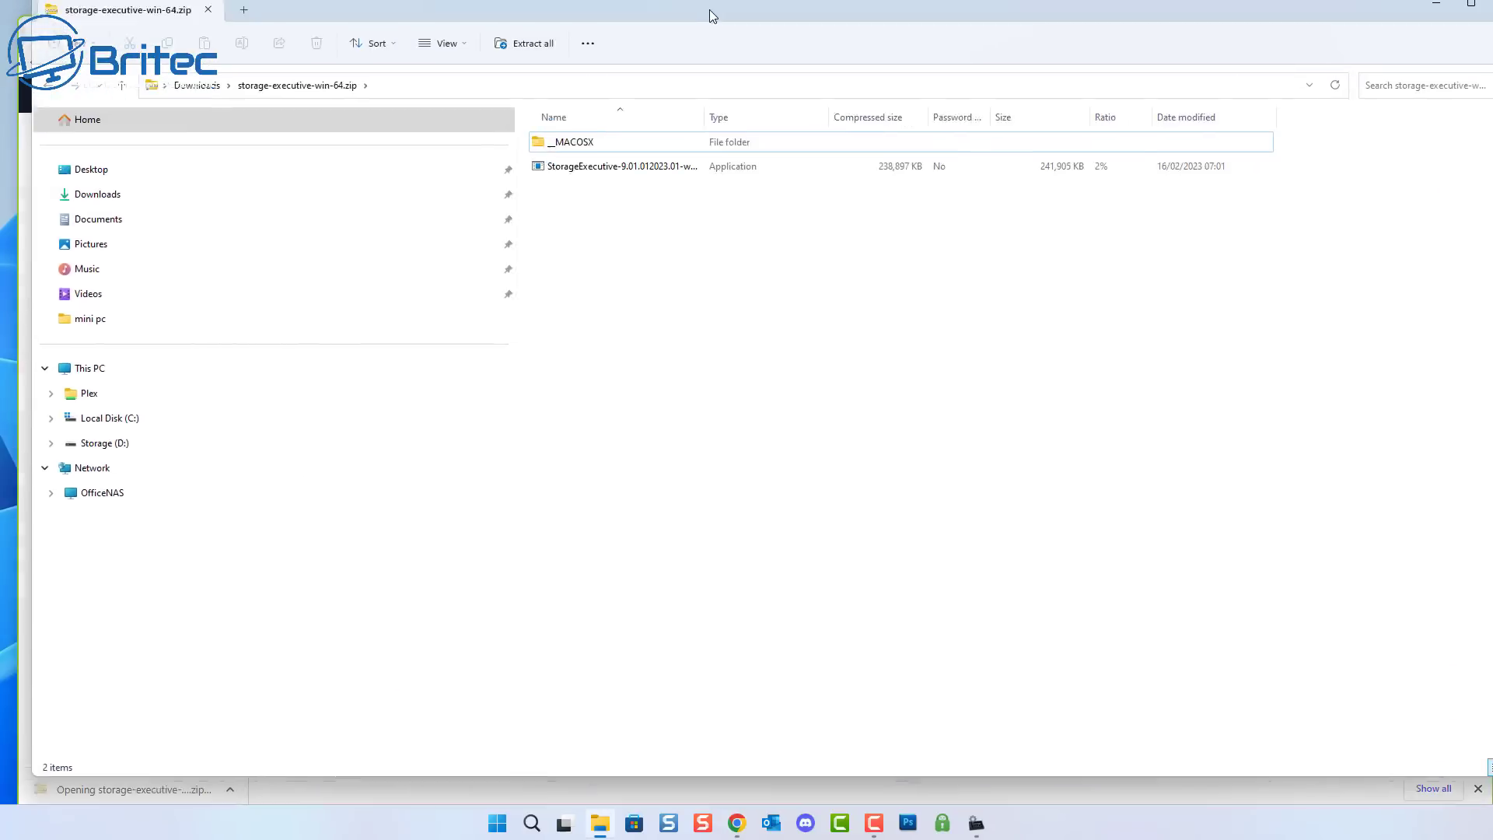
- Bring the zip window into view to run the StorageExecutive 9.01 installer
left_click_drag(709, 9, 695, 47)
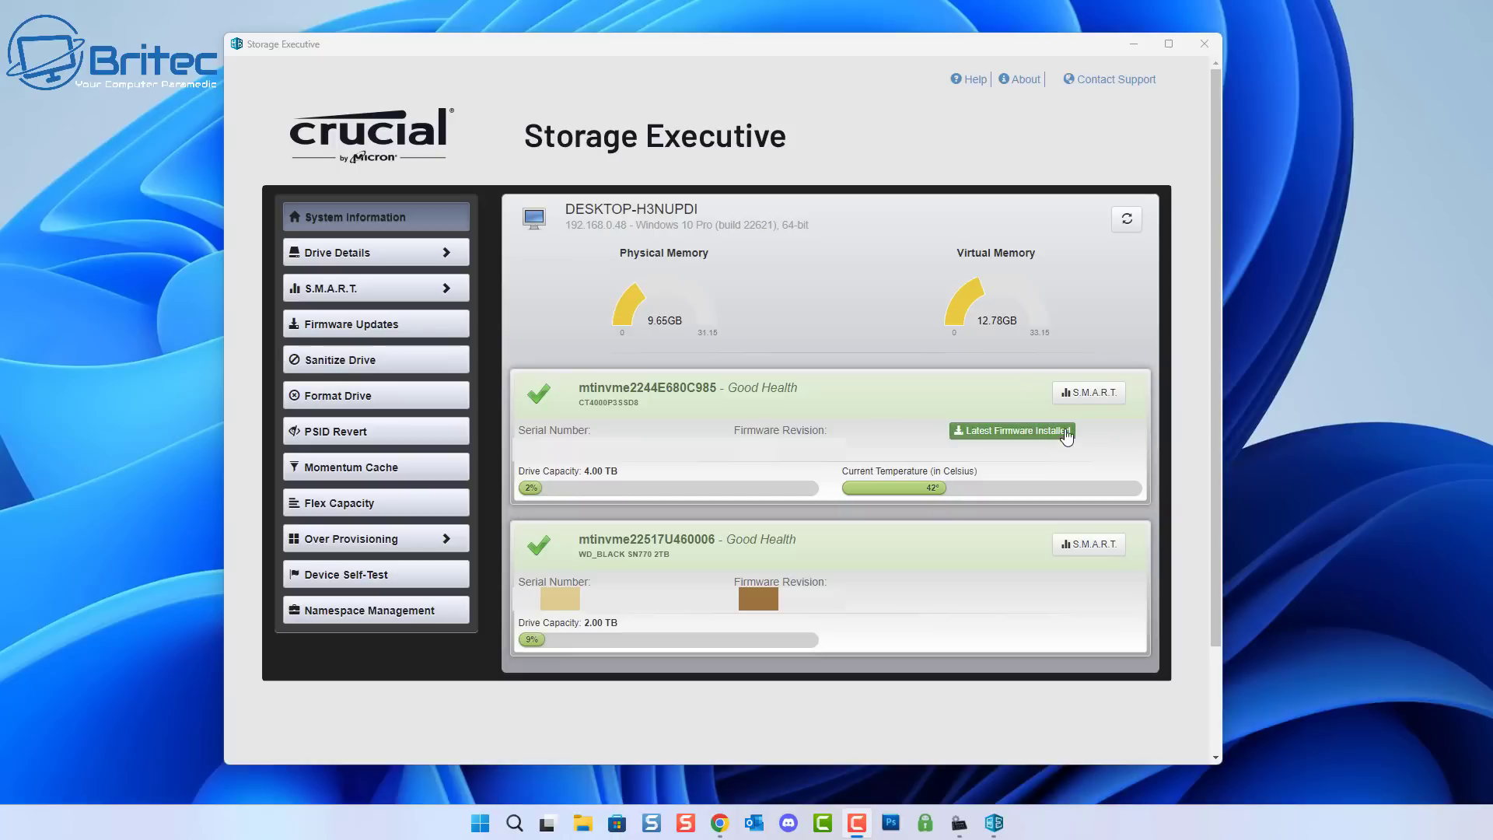
- View the Crucial drive's S.M.A.R.T. attributes, then start the Micron NVMe driver install
left_click(1090, 393)
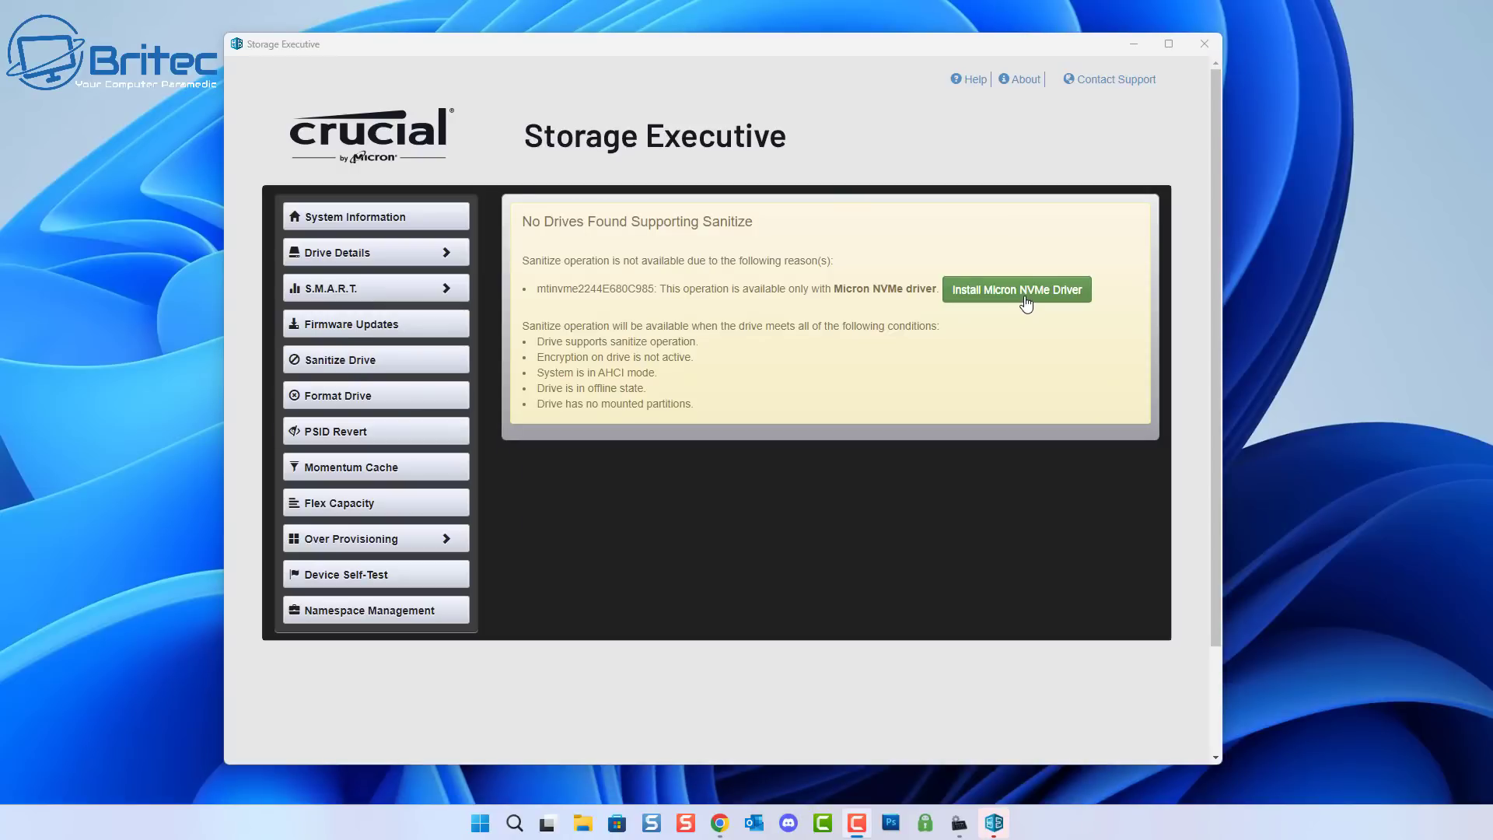
left_click(1027, 304)
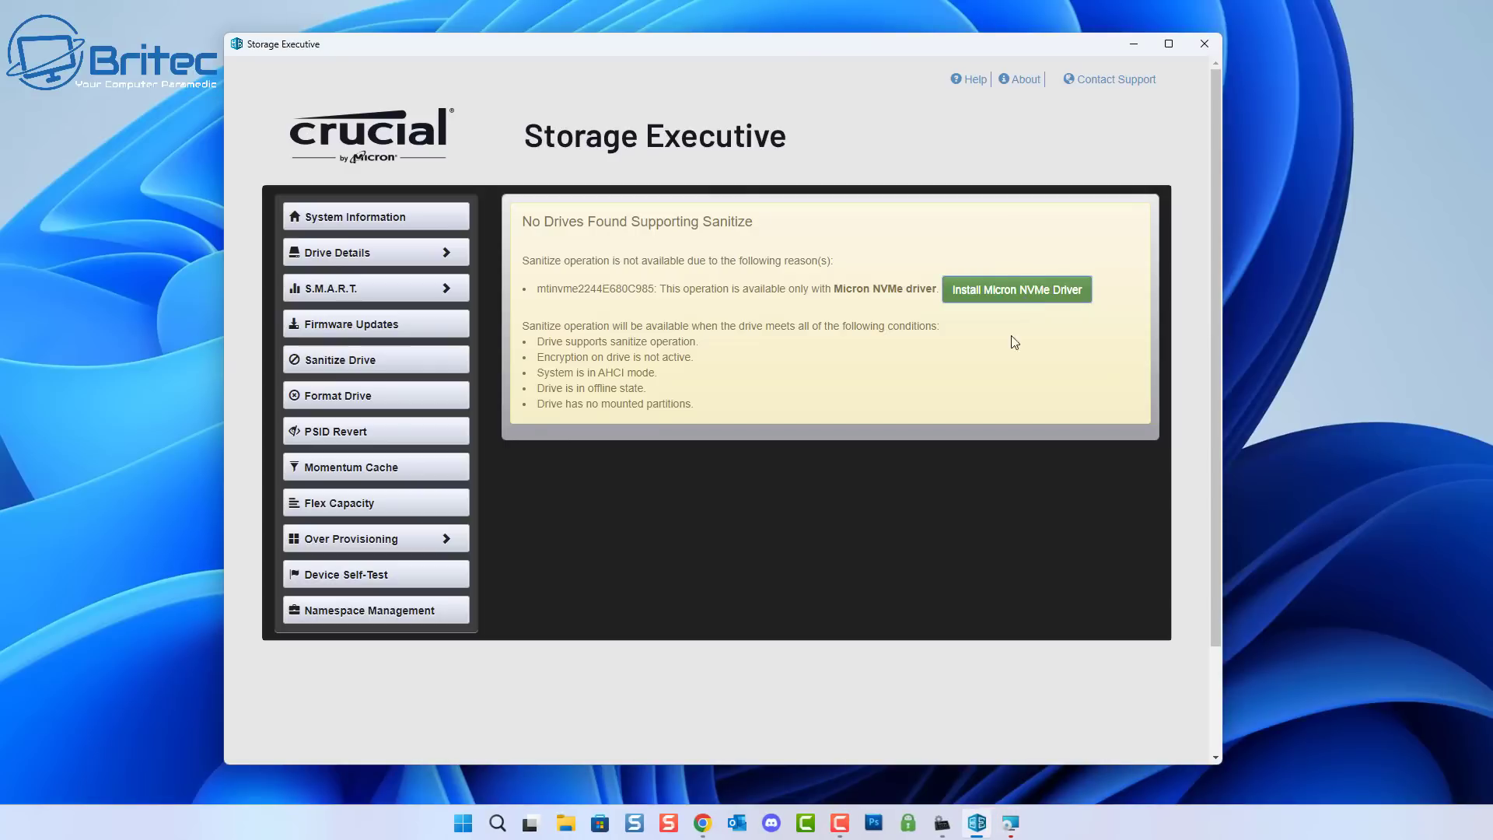
- Install the Micron NVMe driver without restarting, then reload Sanitize Drive for the Crucial drive
mouse_move(1010, 824)
left_click(1011, 746)
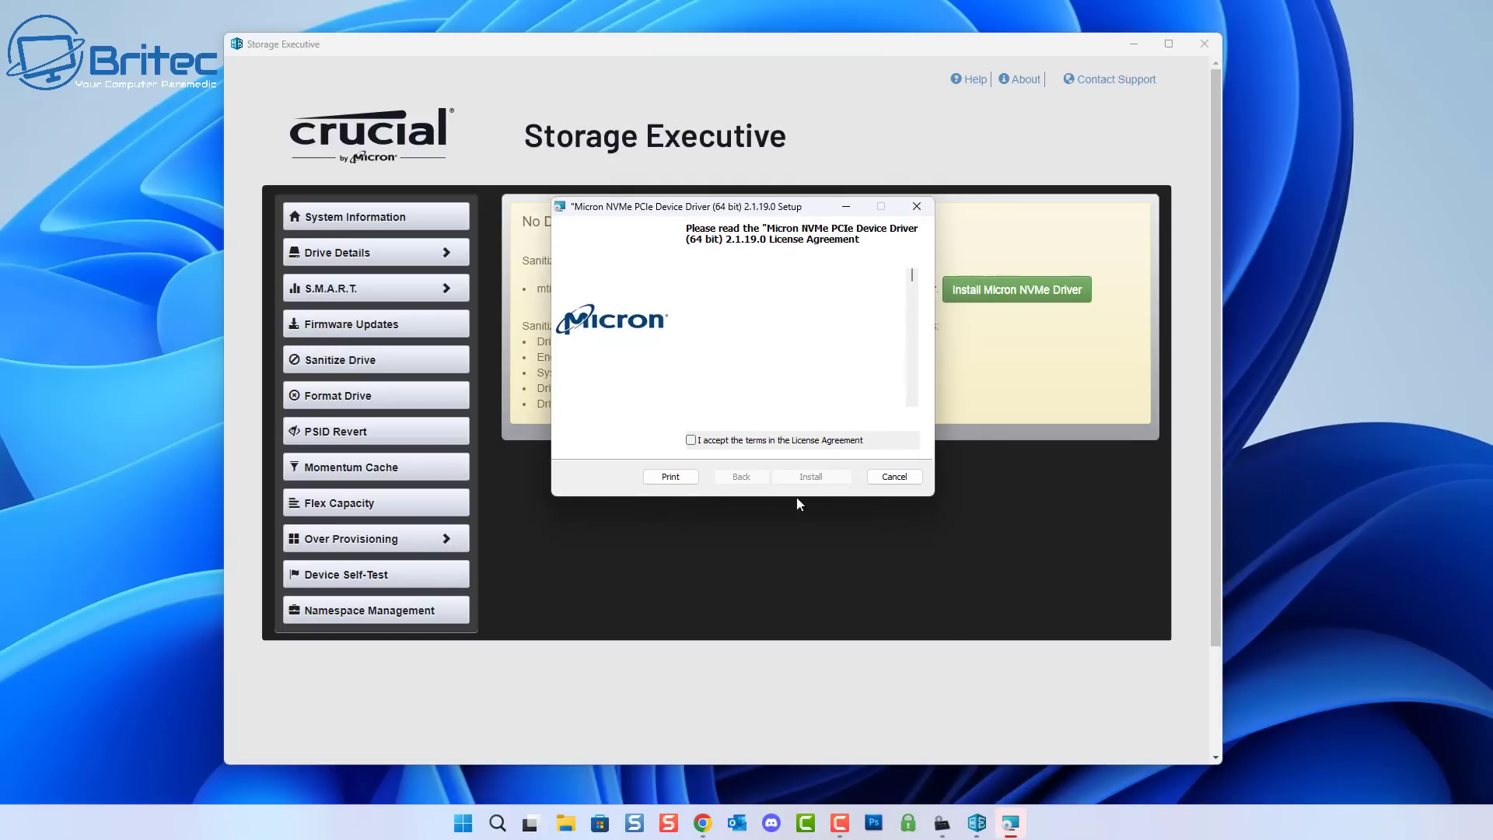
left_click(690, 440)
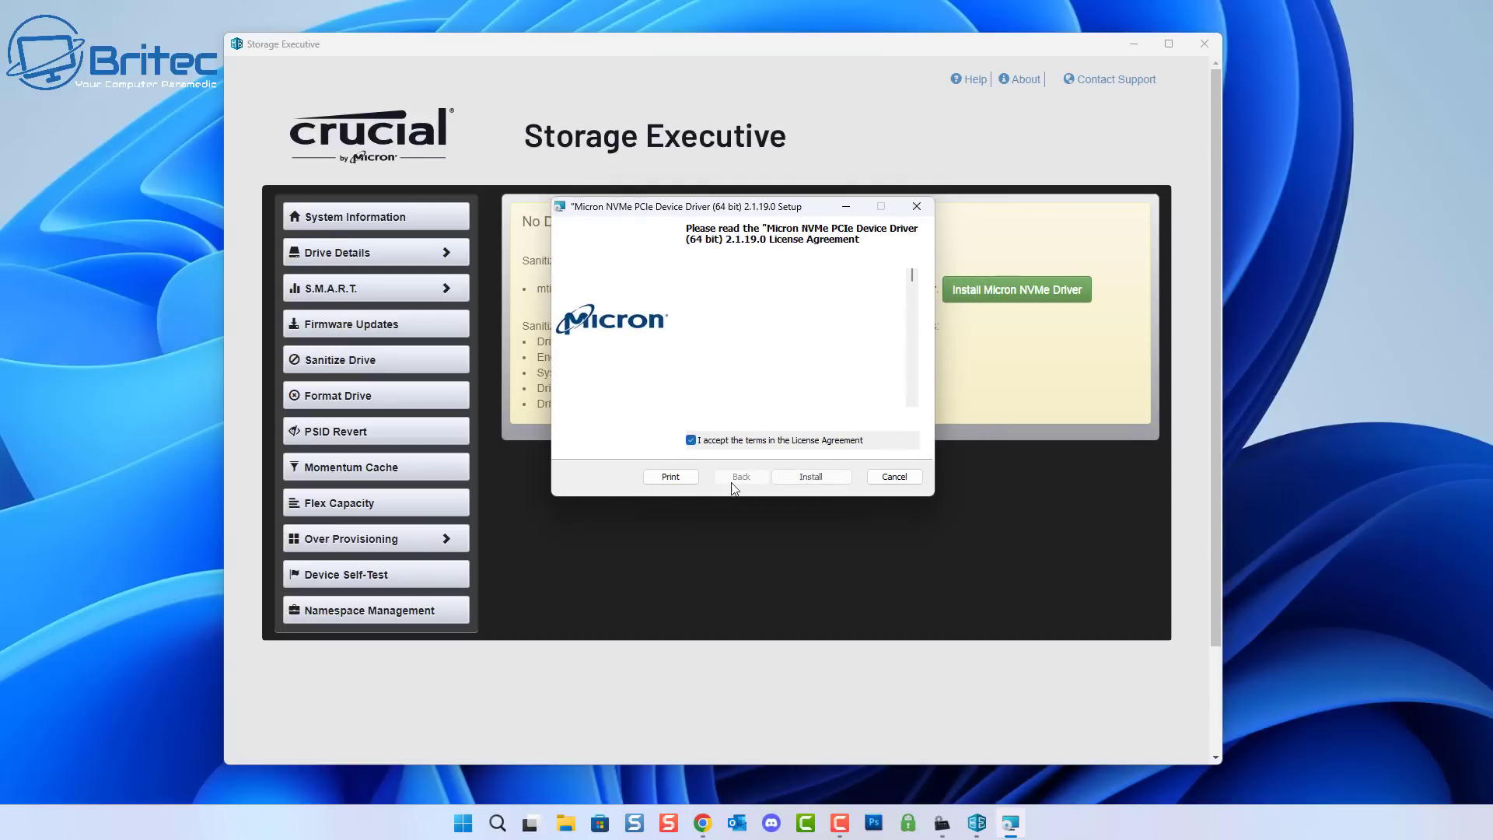
left_click(809, 477)
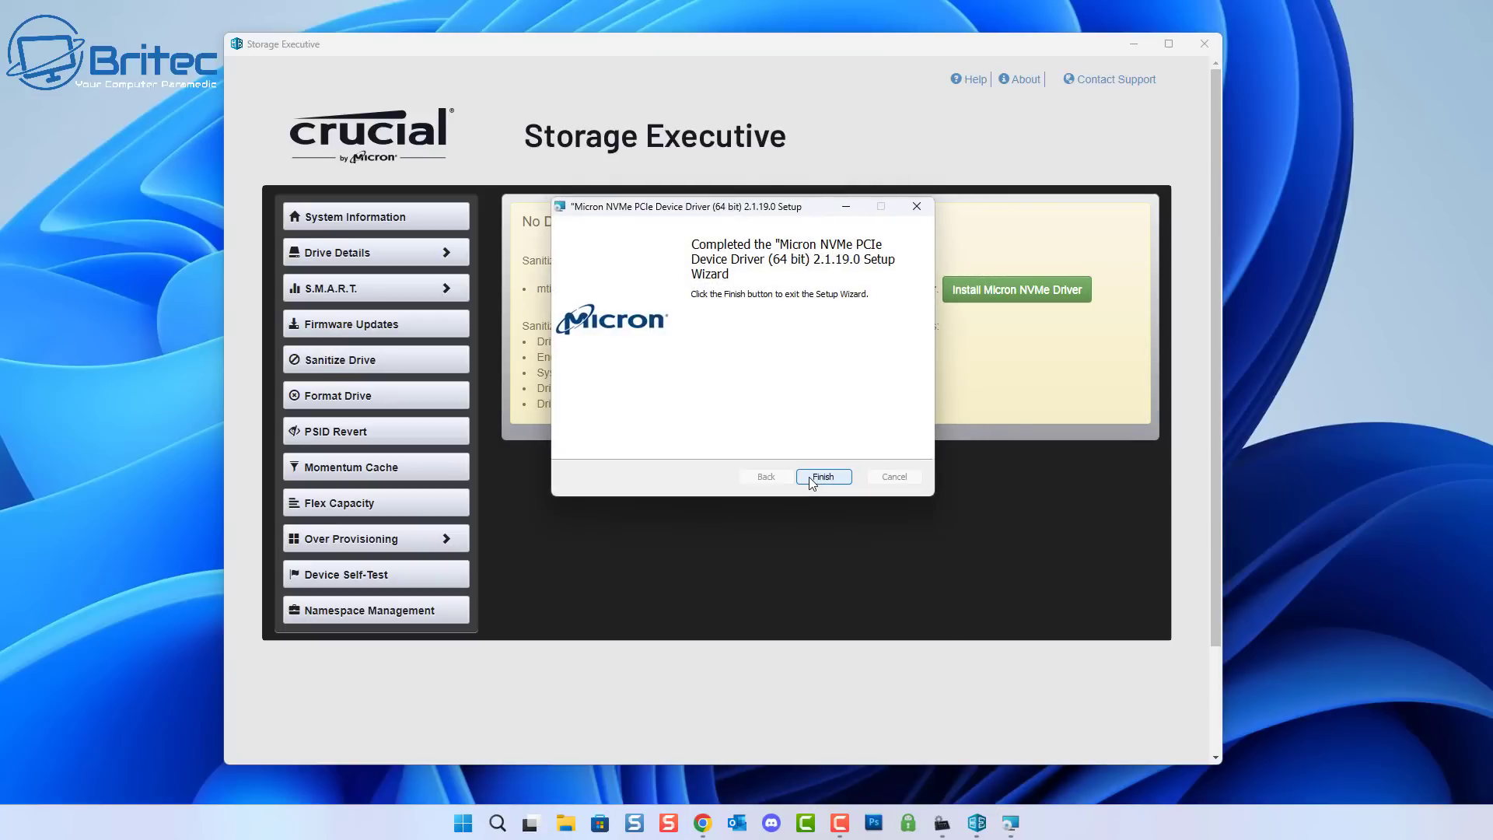
left_click(809, 477)
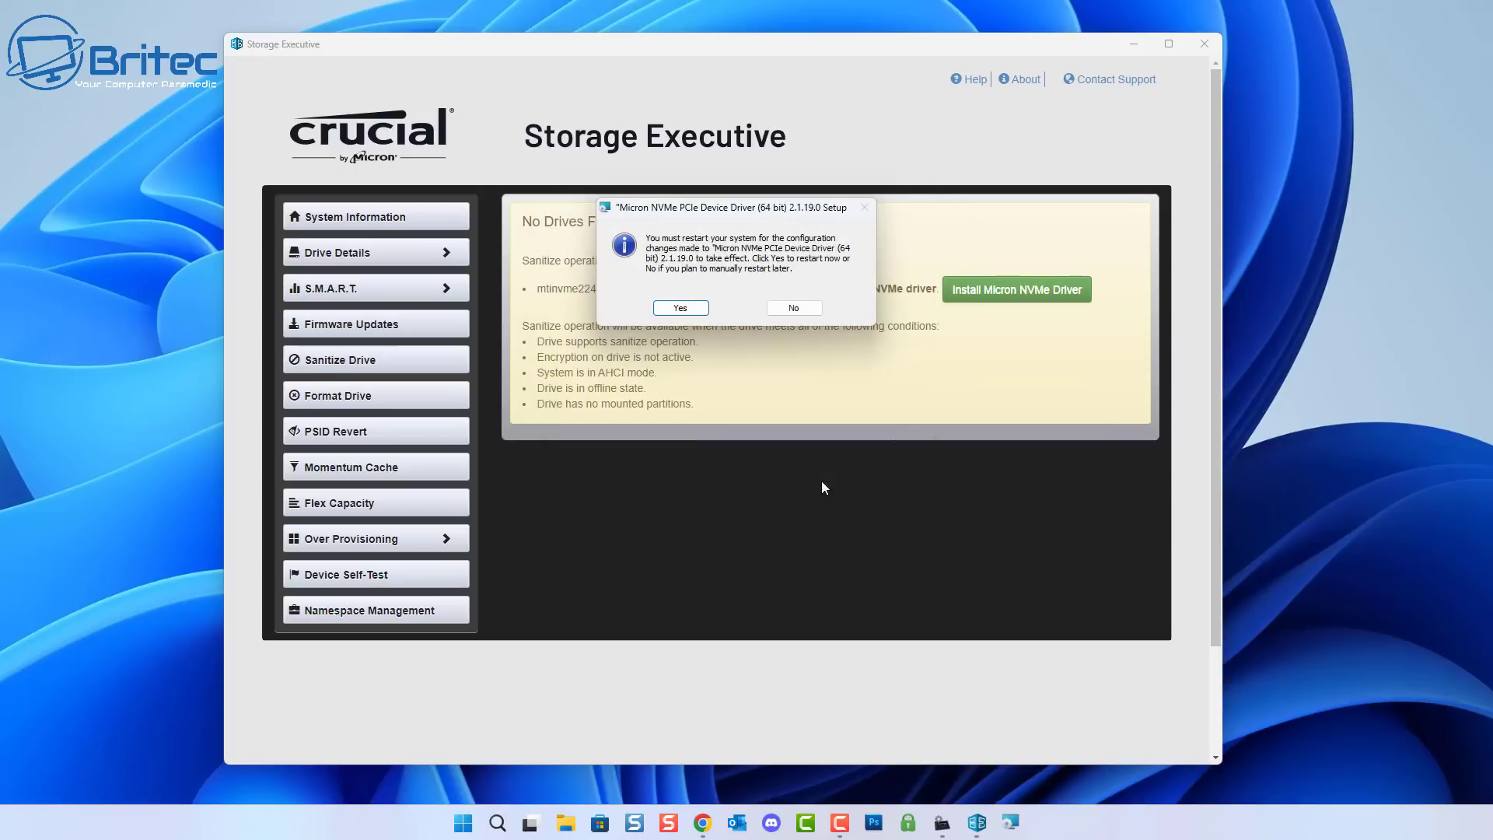
left_click(796, 307)
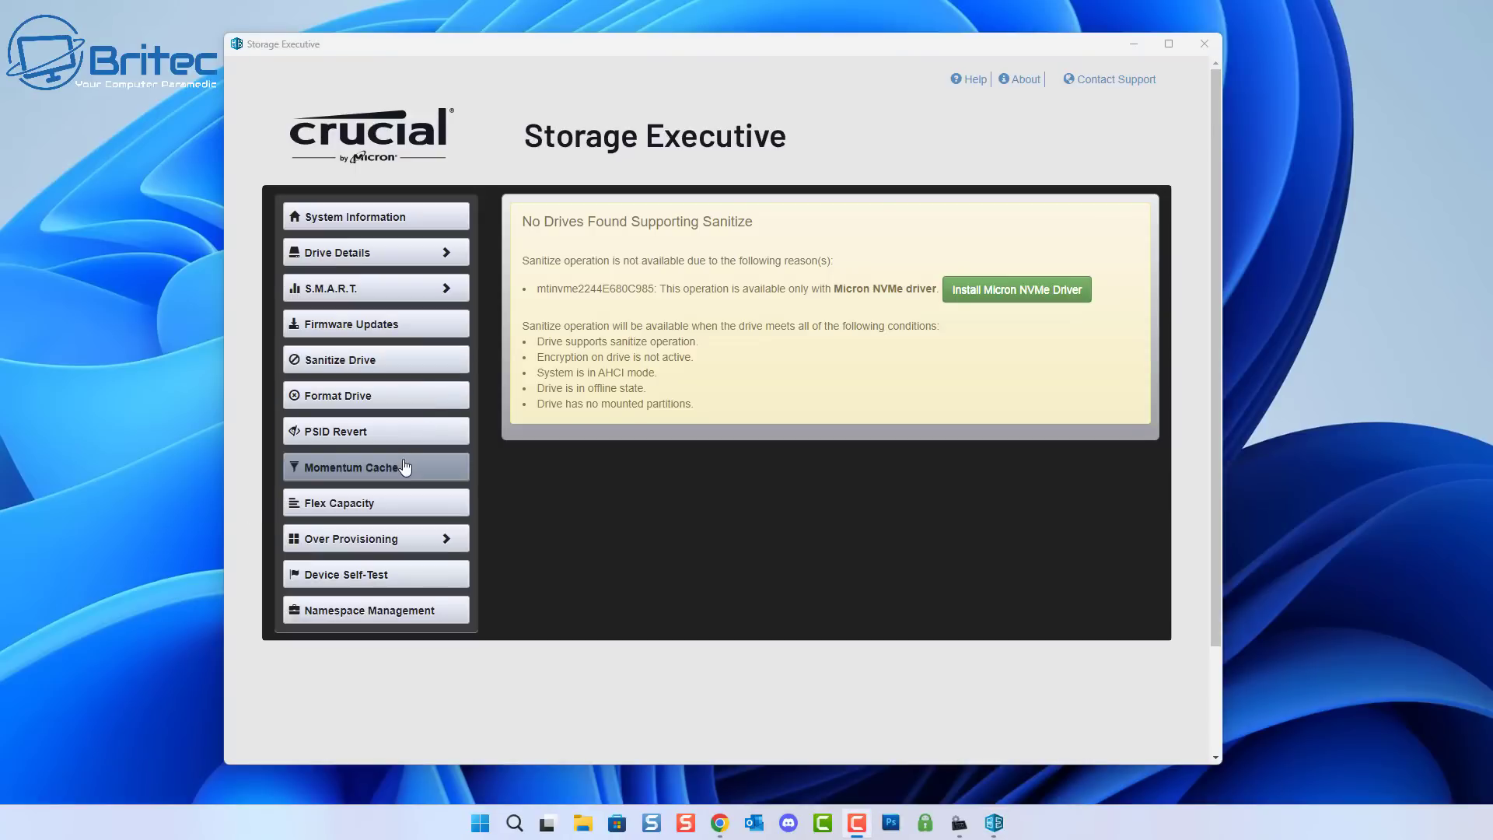
left_click(359, 358)
left_click(324, 393)
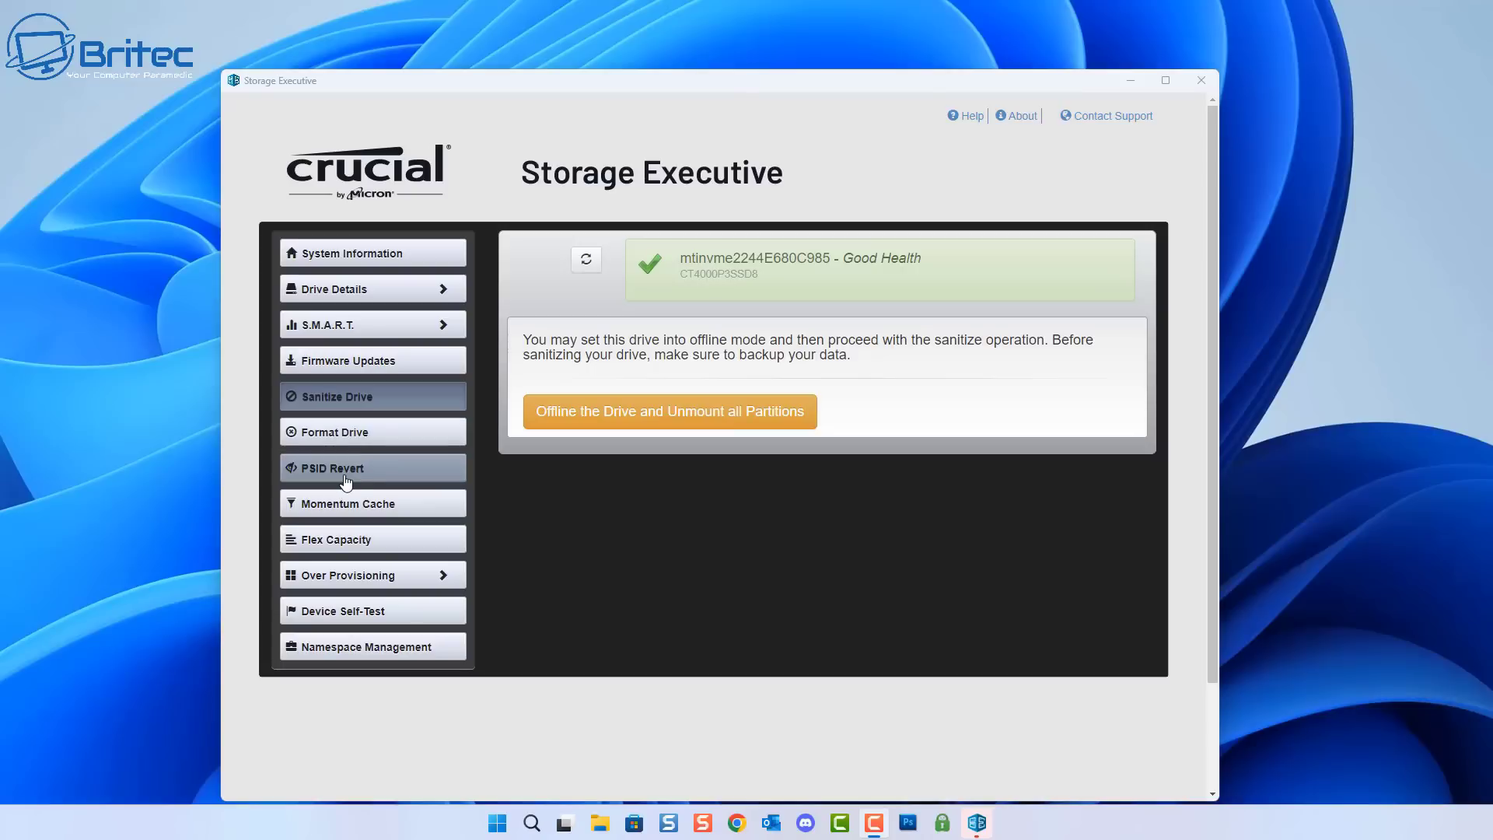
- Look over the Momentum Cache and Over Provisioning pages, then close Storage Executive
left_click(418, 515)
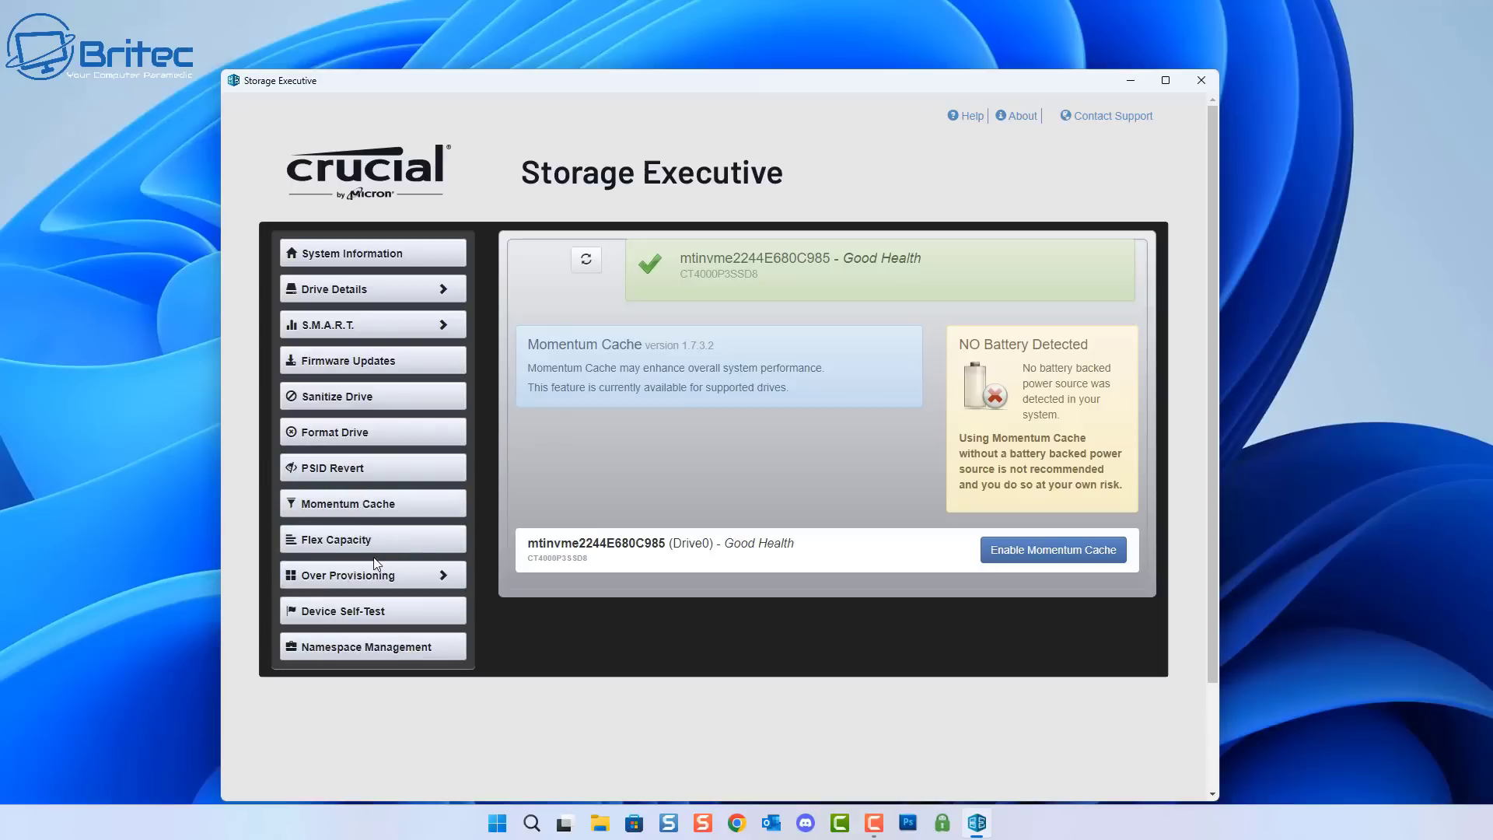
left_click(368, 583)
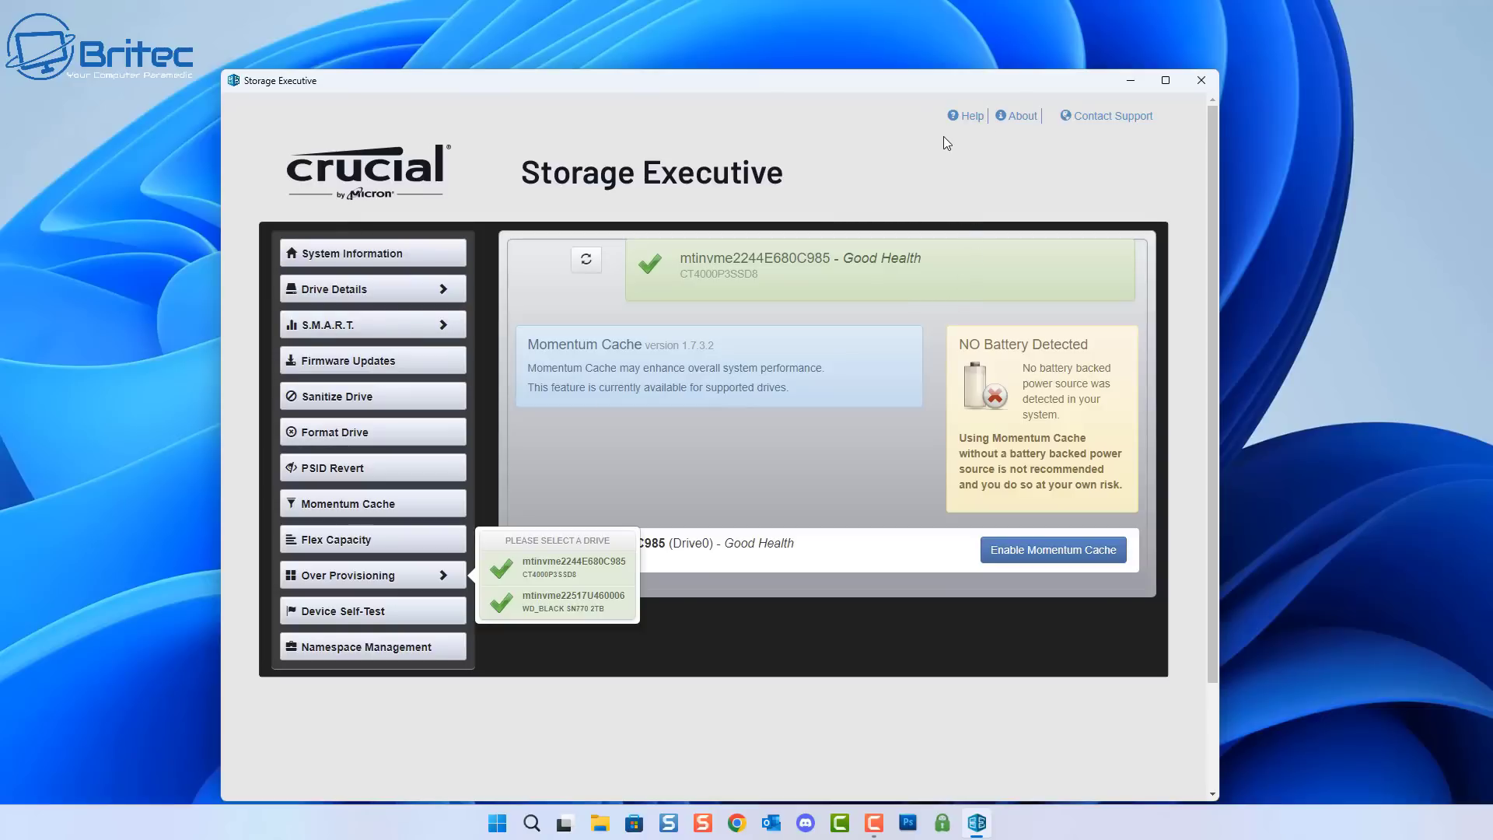
left_click(1201, 80)
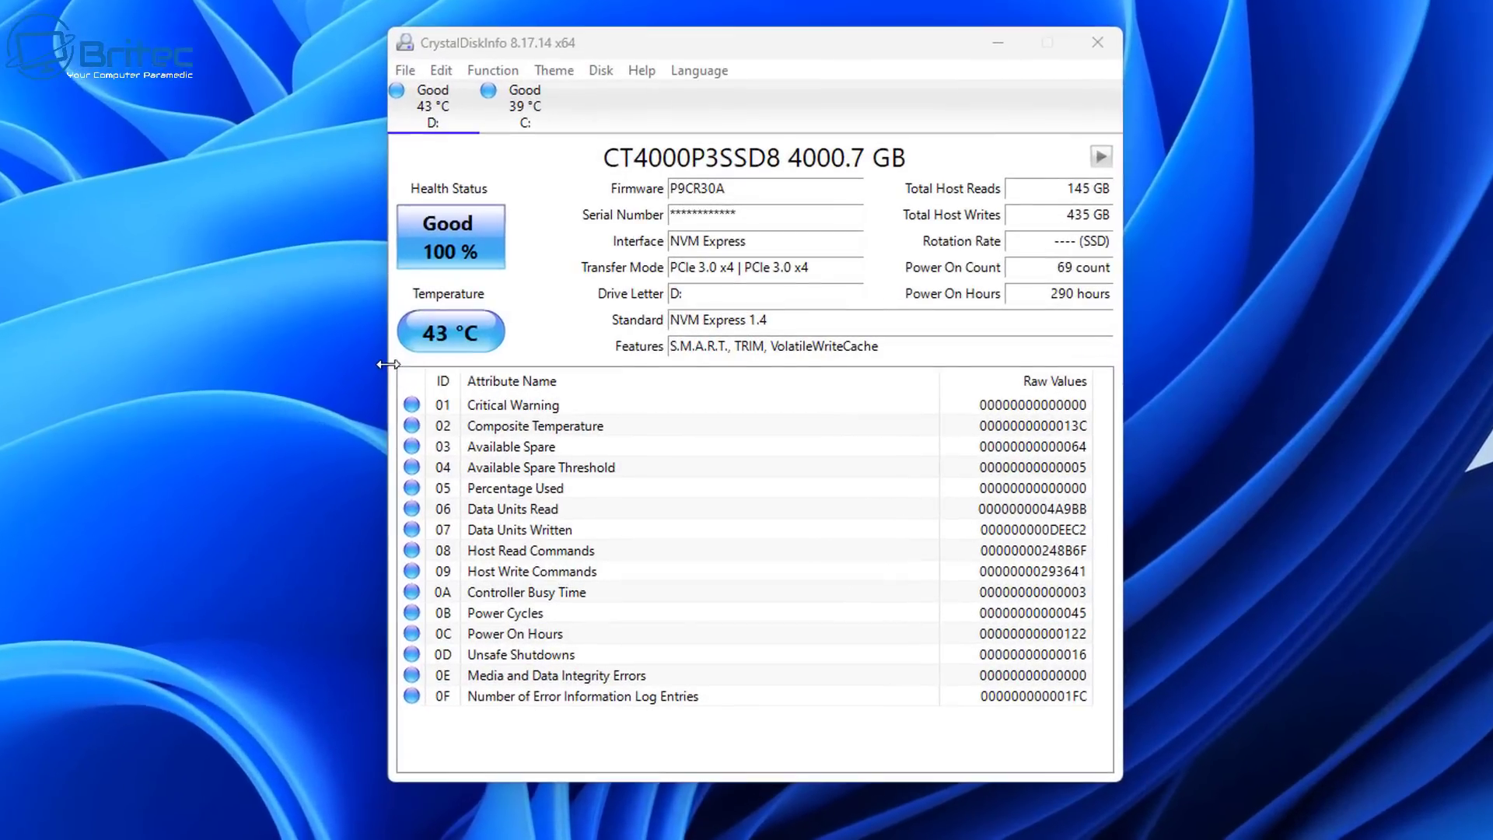
- Switch between the WD_BLACK SN770 and CT4000P3SSD8 drives, selecting the Composite Temperature attribute
left_click(513, 119)
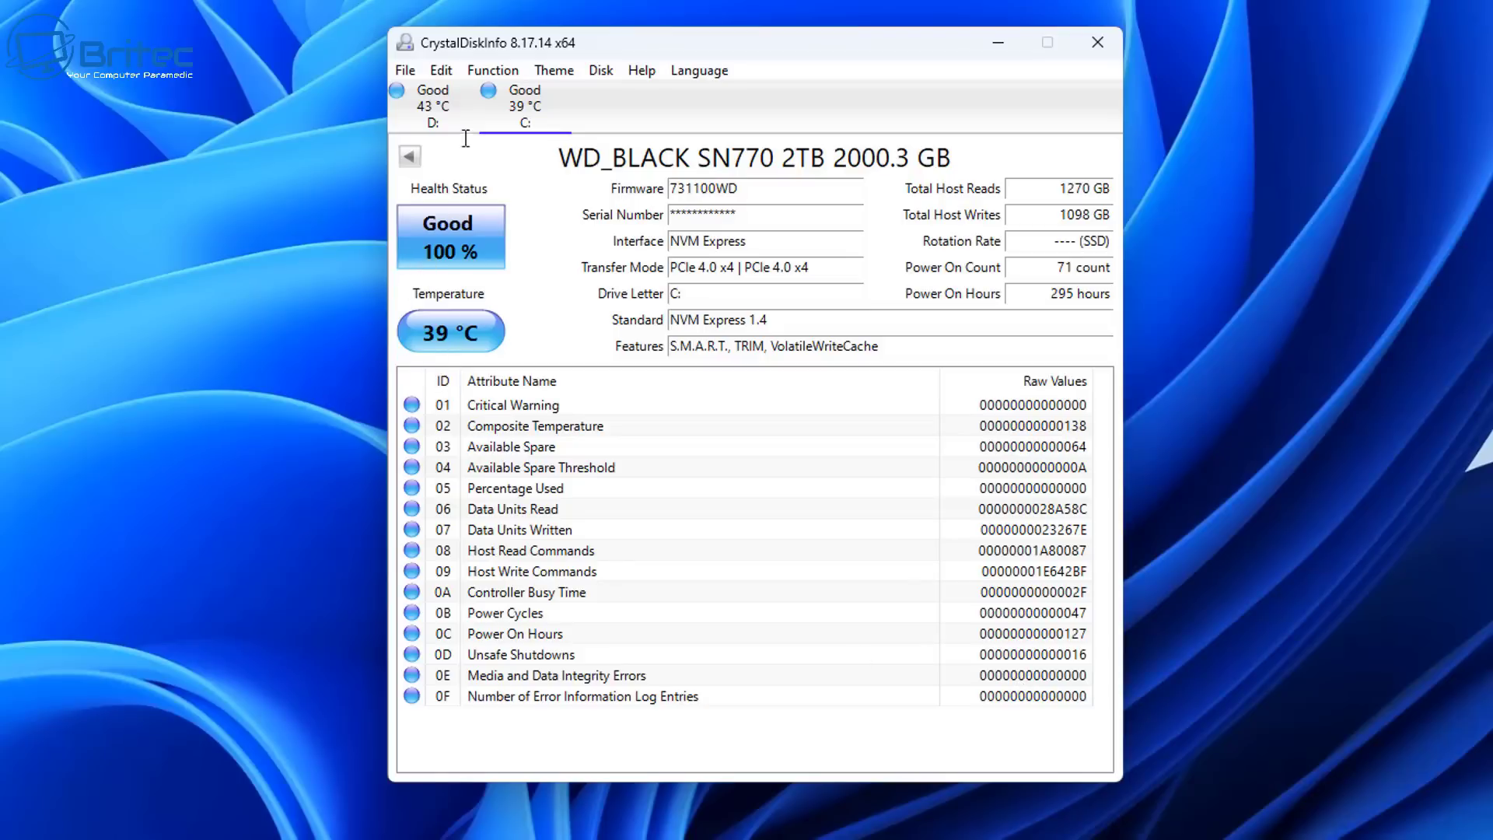
left_click(435, 101)
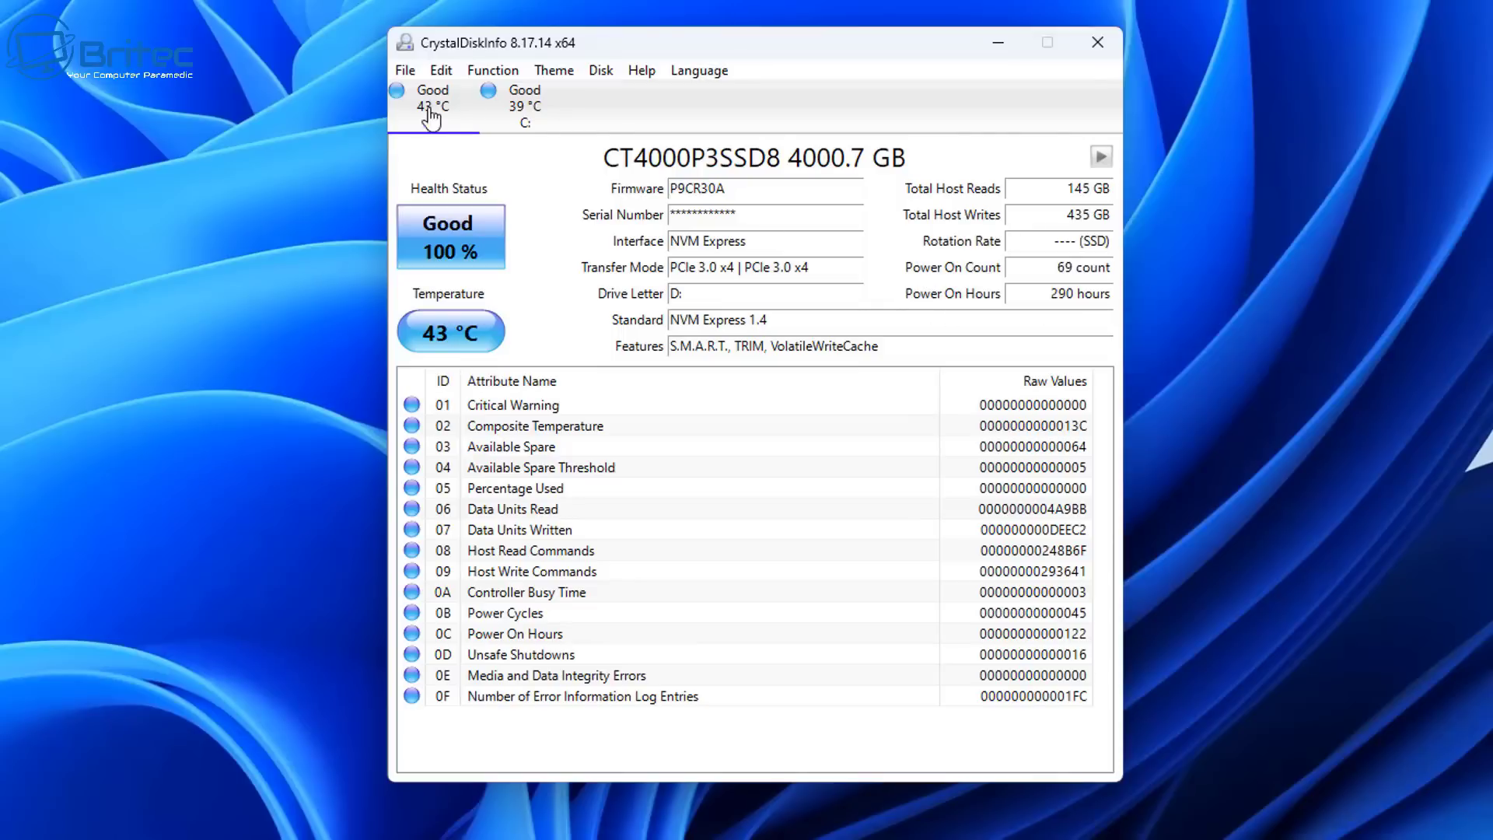
left_click(514, 122)
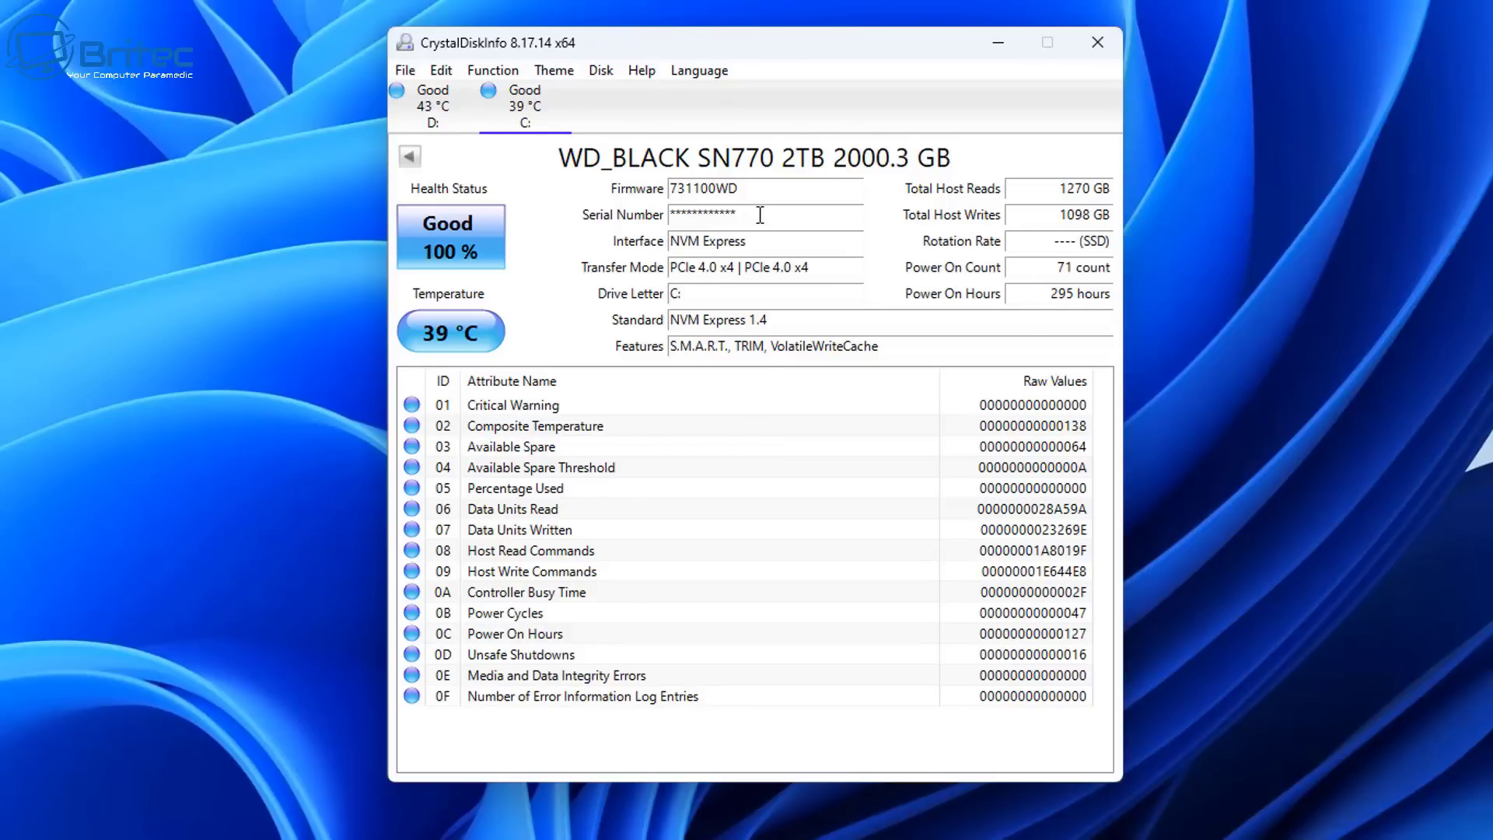
left_click_drag(759, 215, 674, 215)
left_click(735, 426)
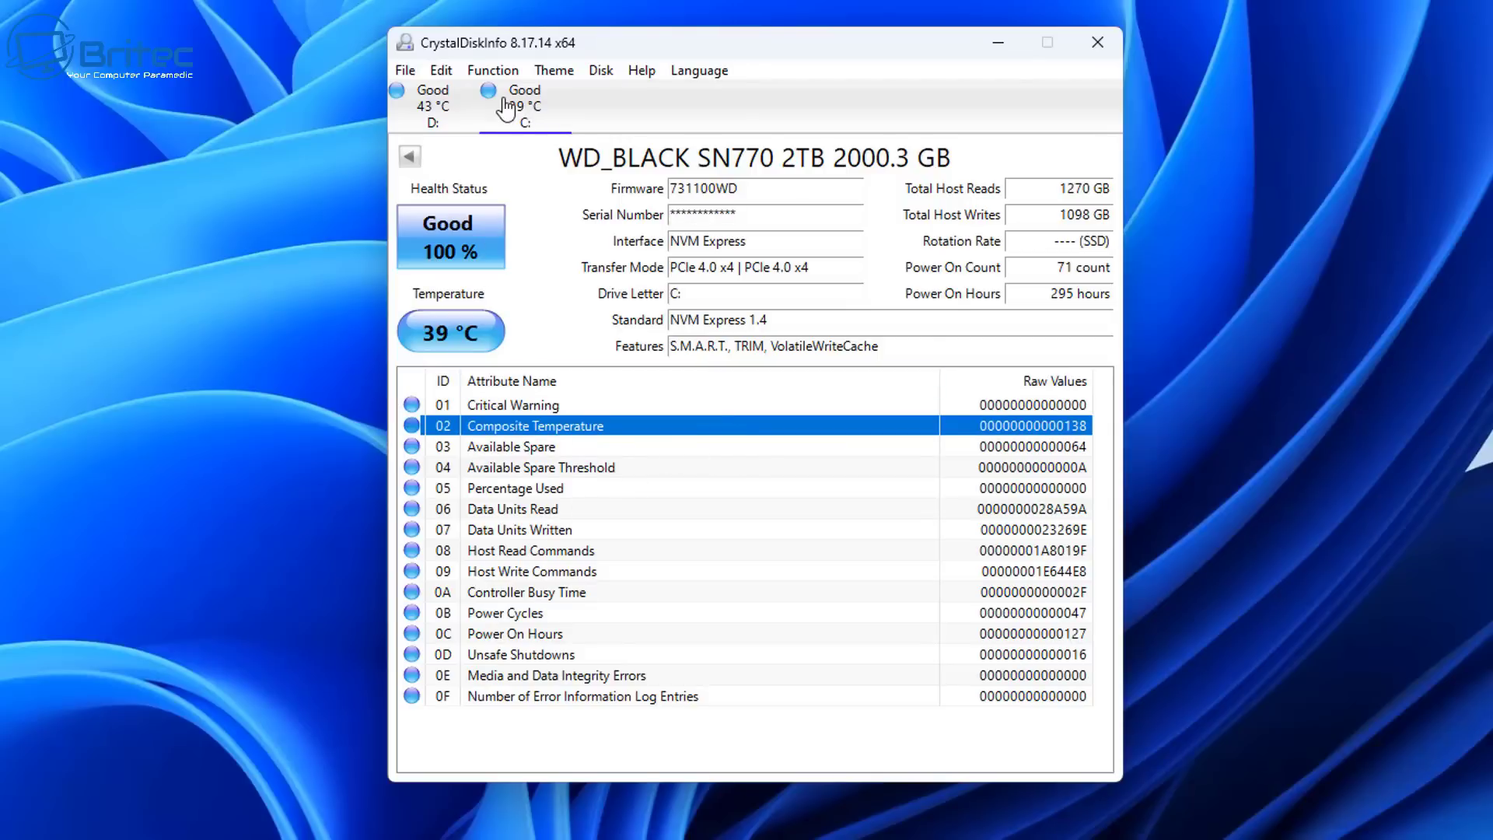
- Browse CrystalDiskInfo's Disk and Function menus, then dismiss them
left_click(600, 79)
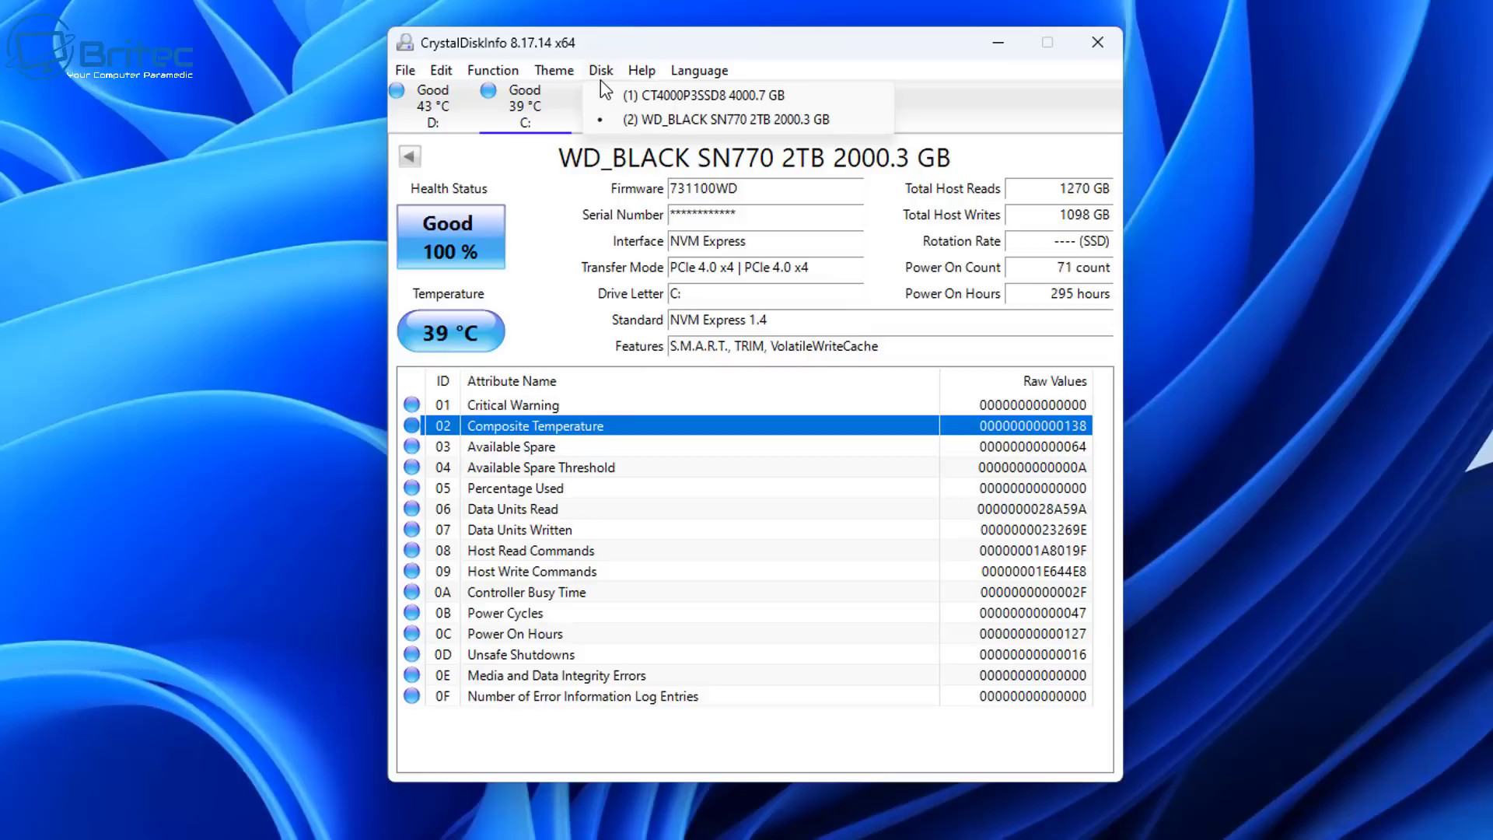
left_click(805, 53)
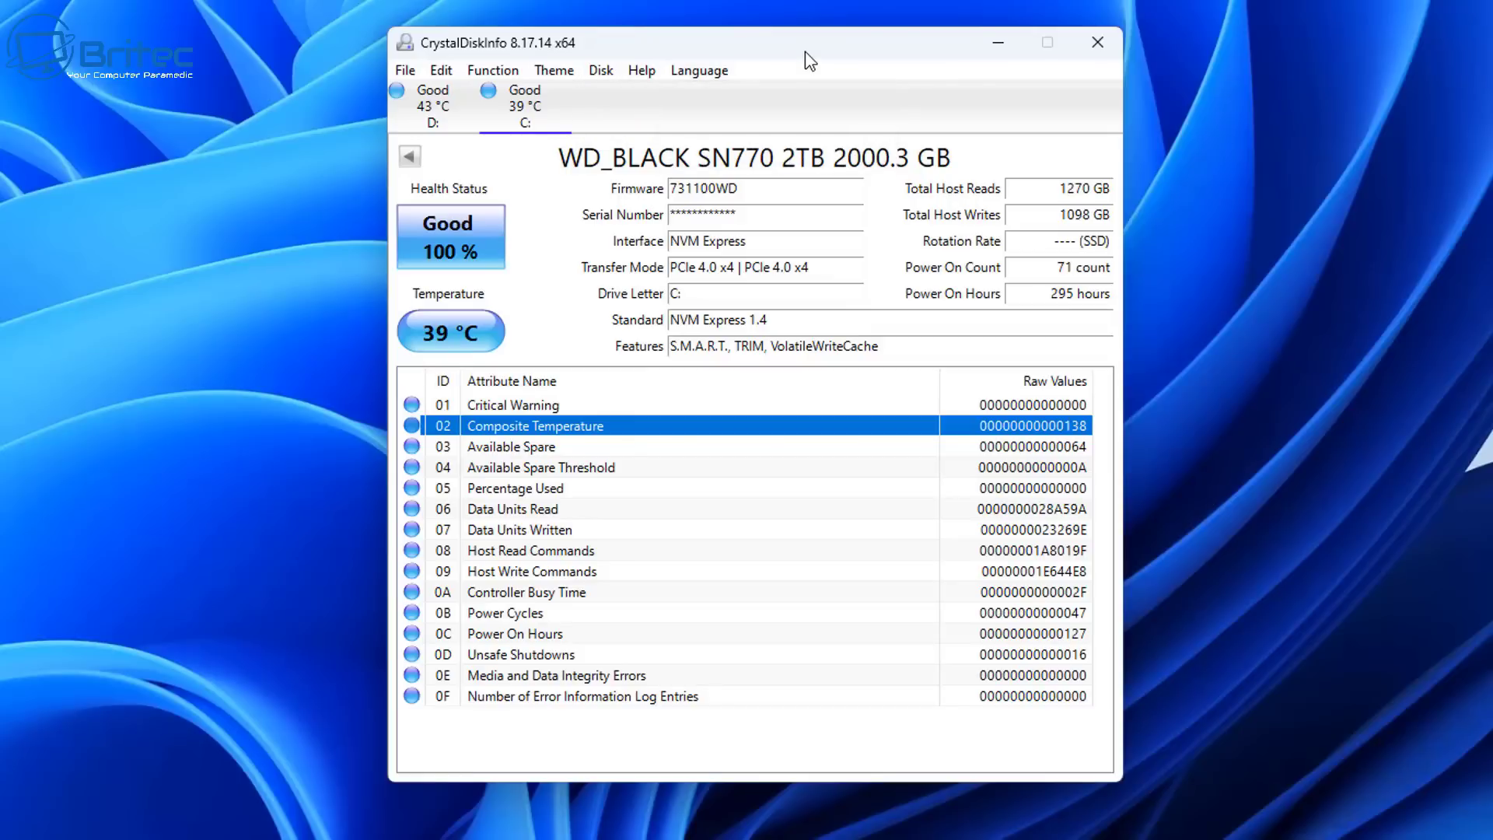
left_click(493, 71)
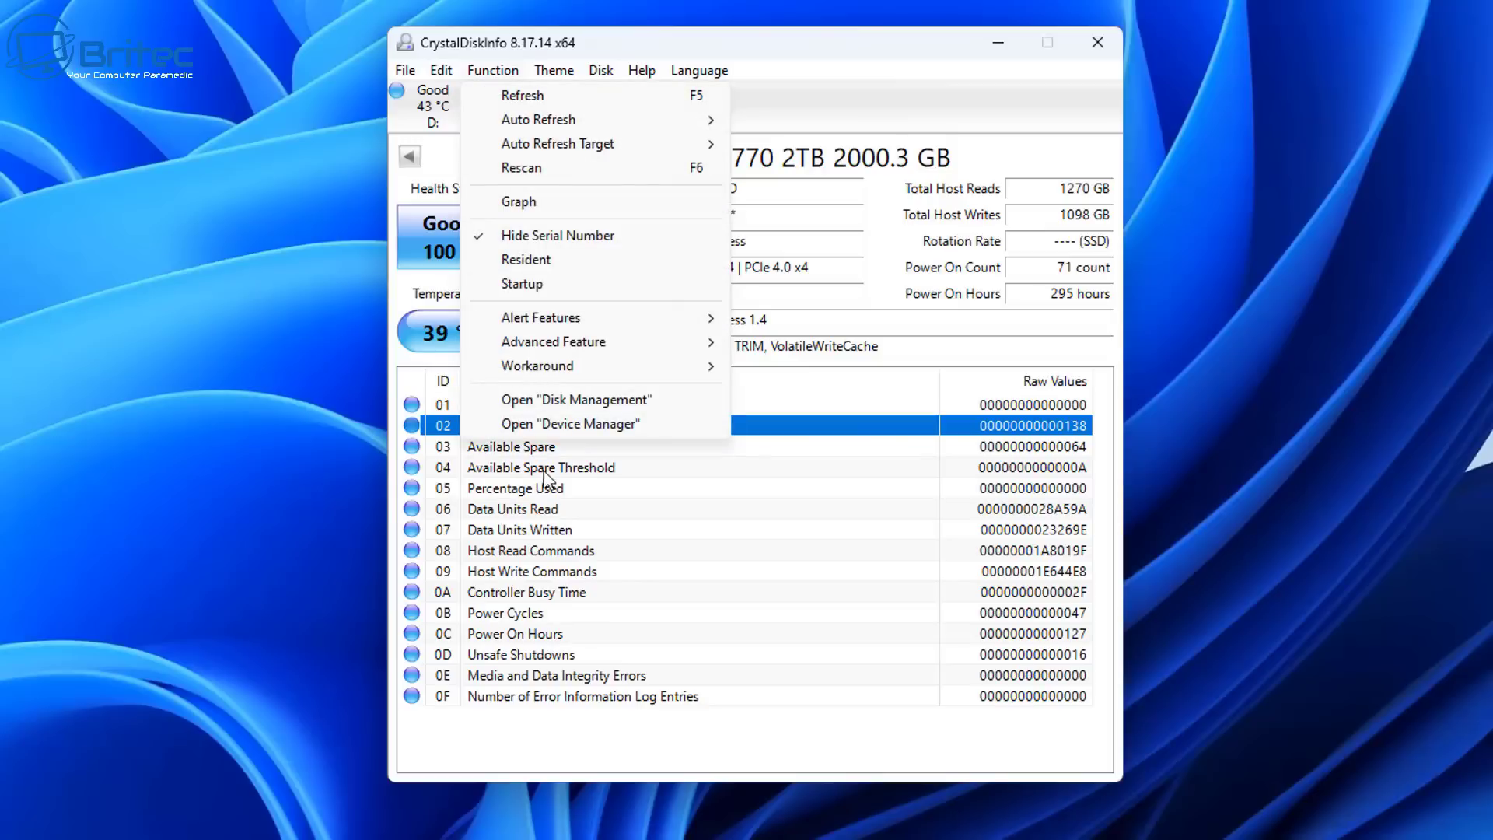
left_click(792, 60)
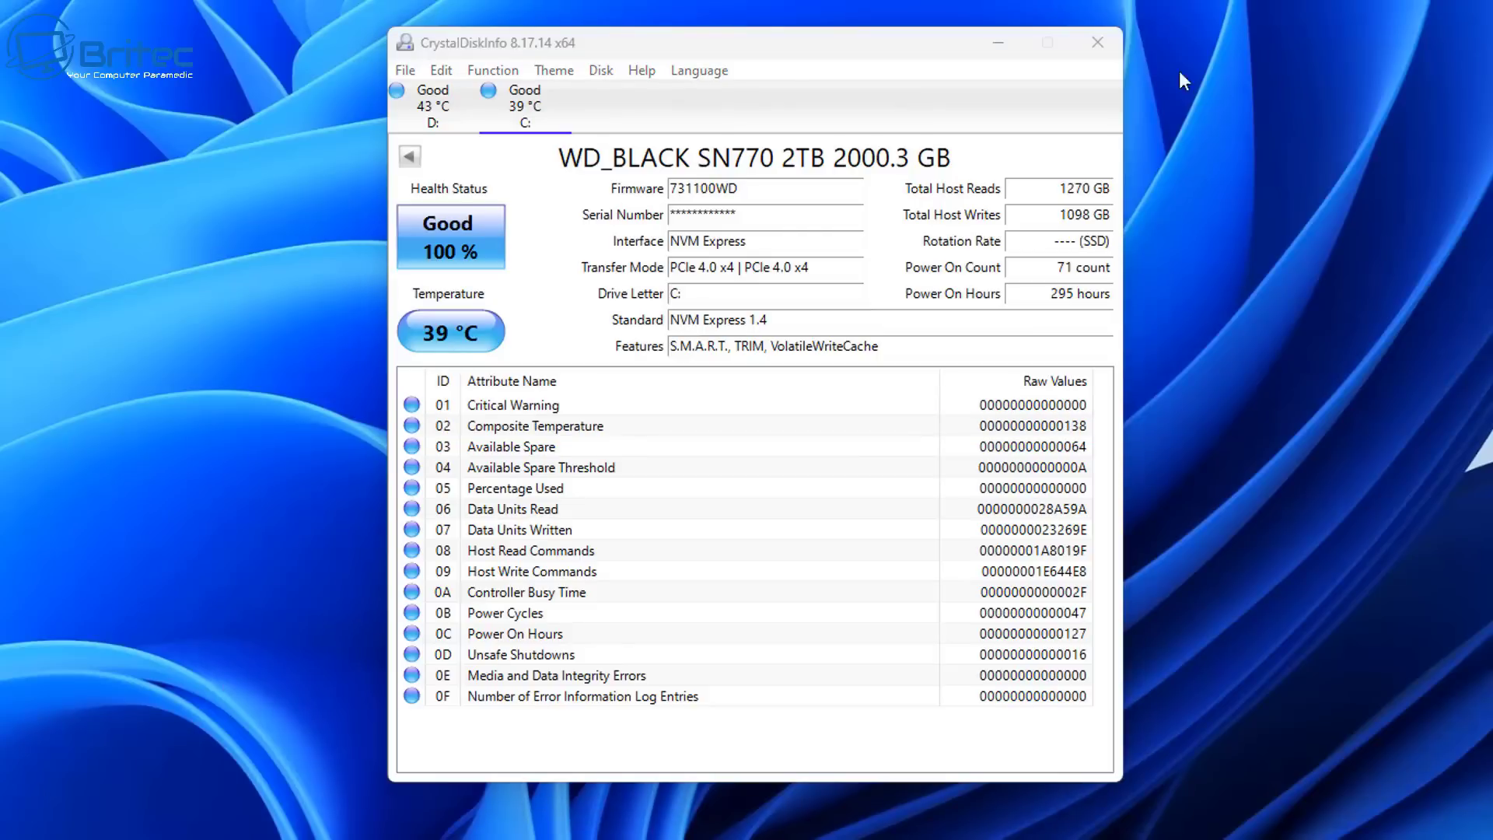
- Run 'wmic diskdrive get status' in an administrator Command Prompt, getting OK for both drives
left_click(1097, 52)
left_click(476, 816)
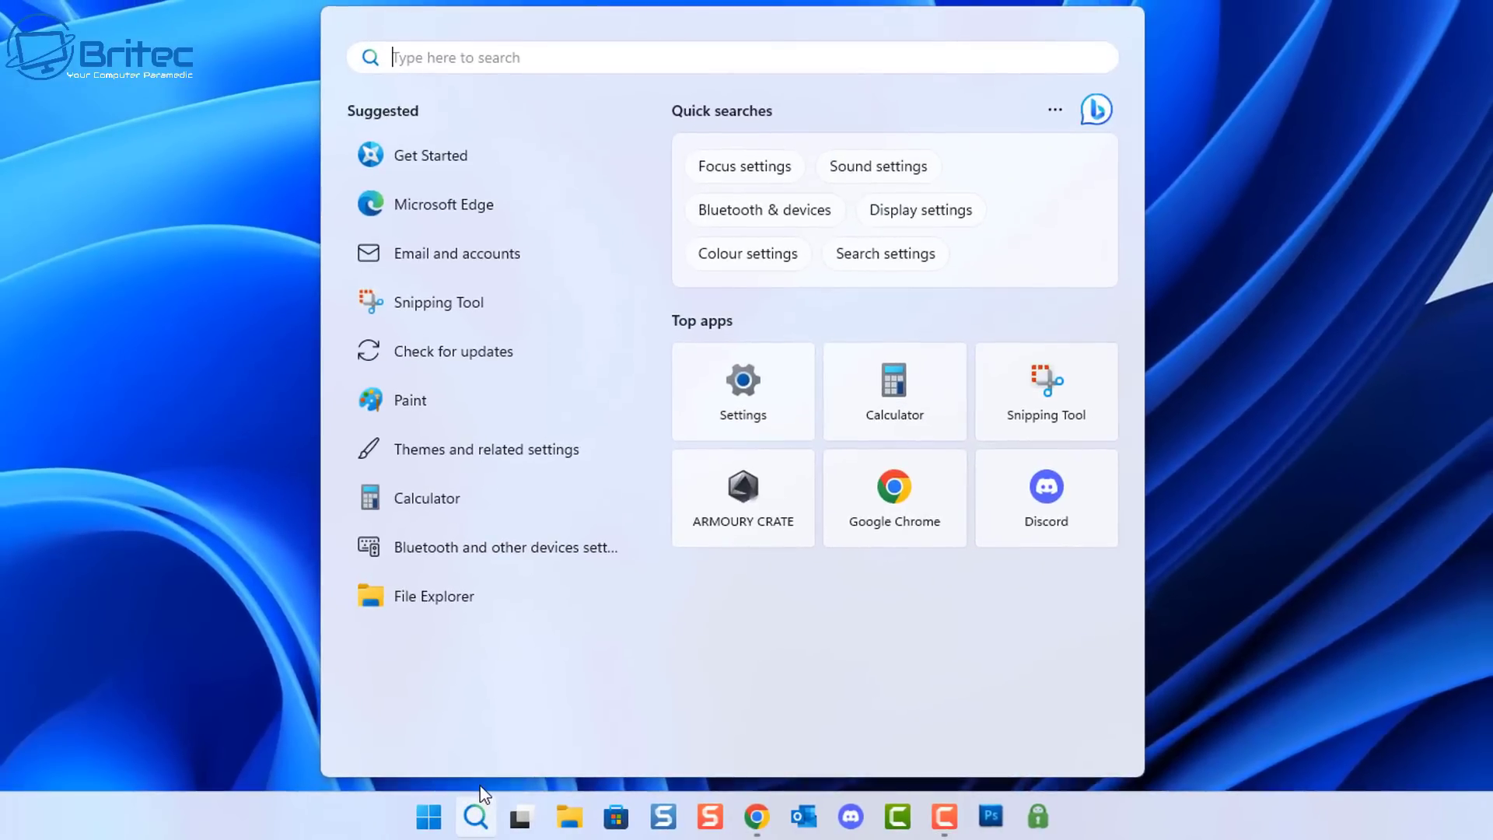
type("cmd")
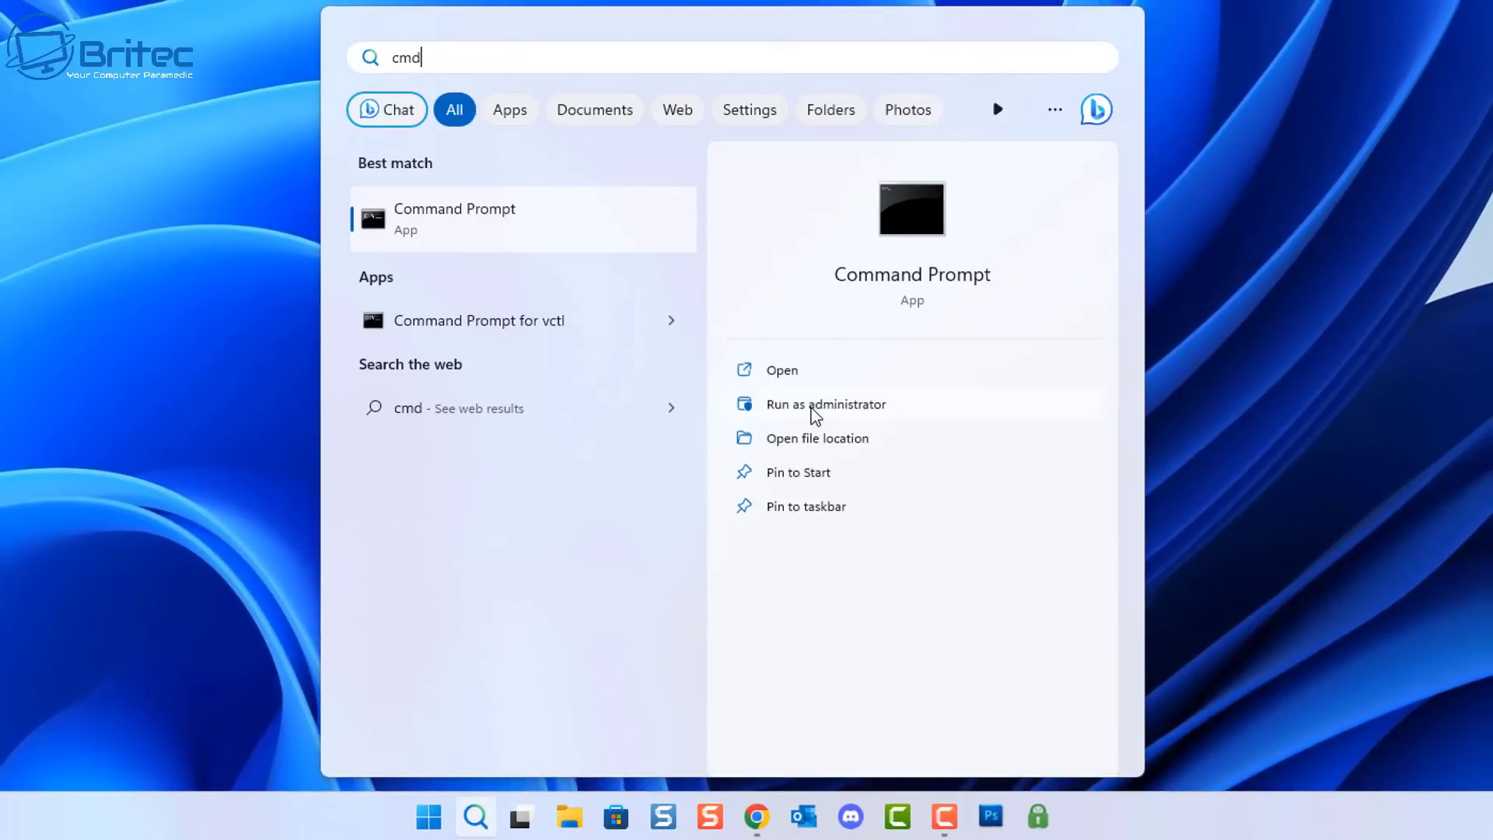
left_click(812, 409)
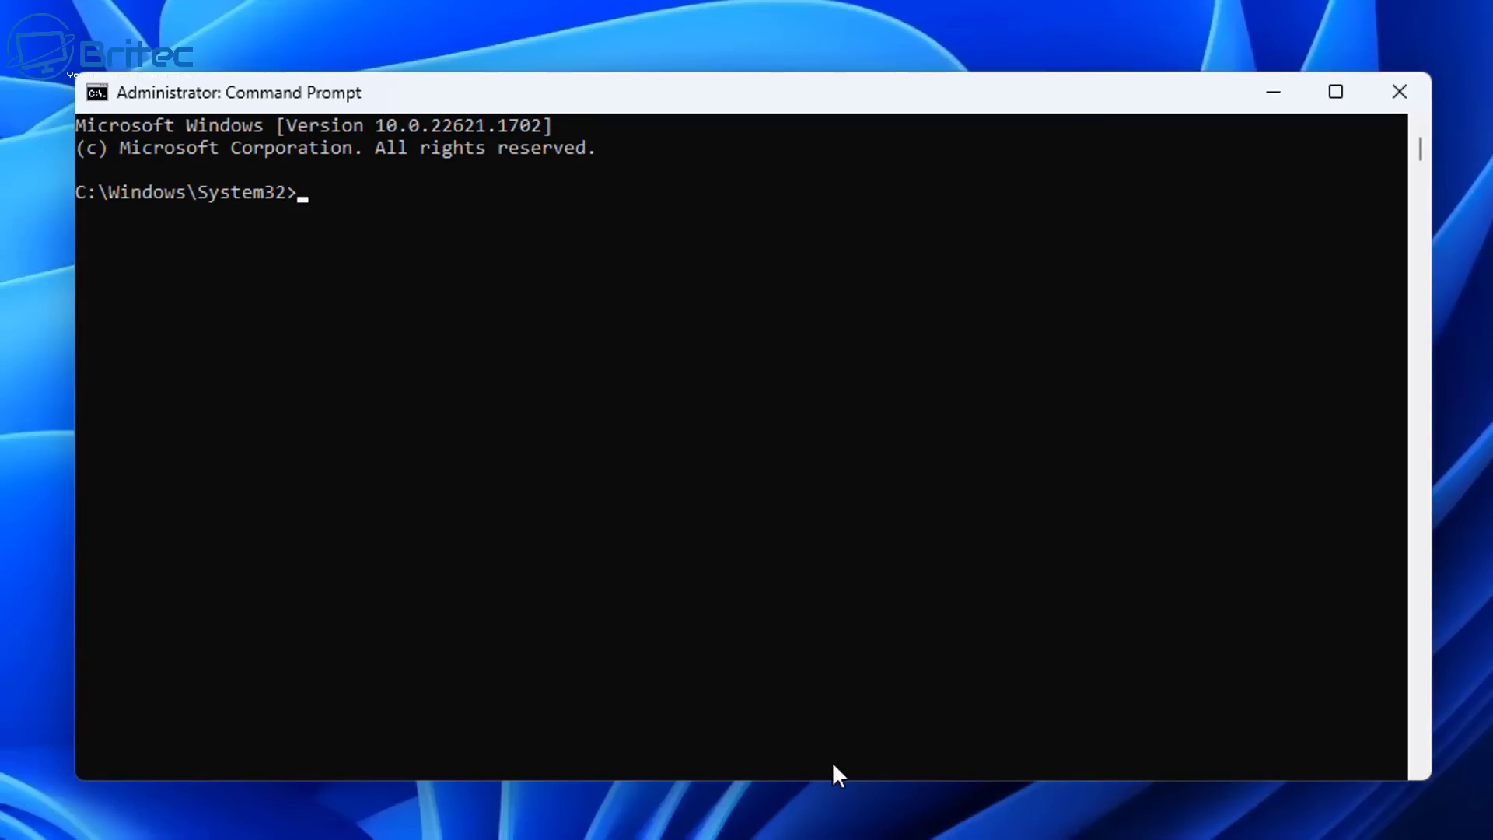
type("wmic d")
type("iskdriv")
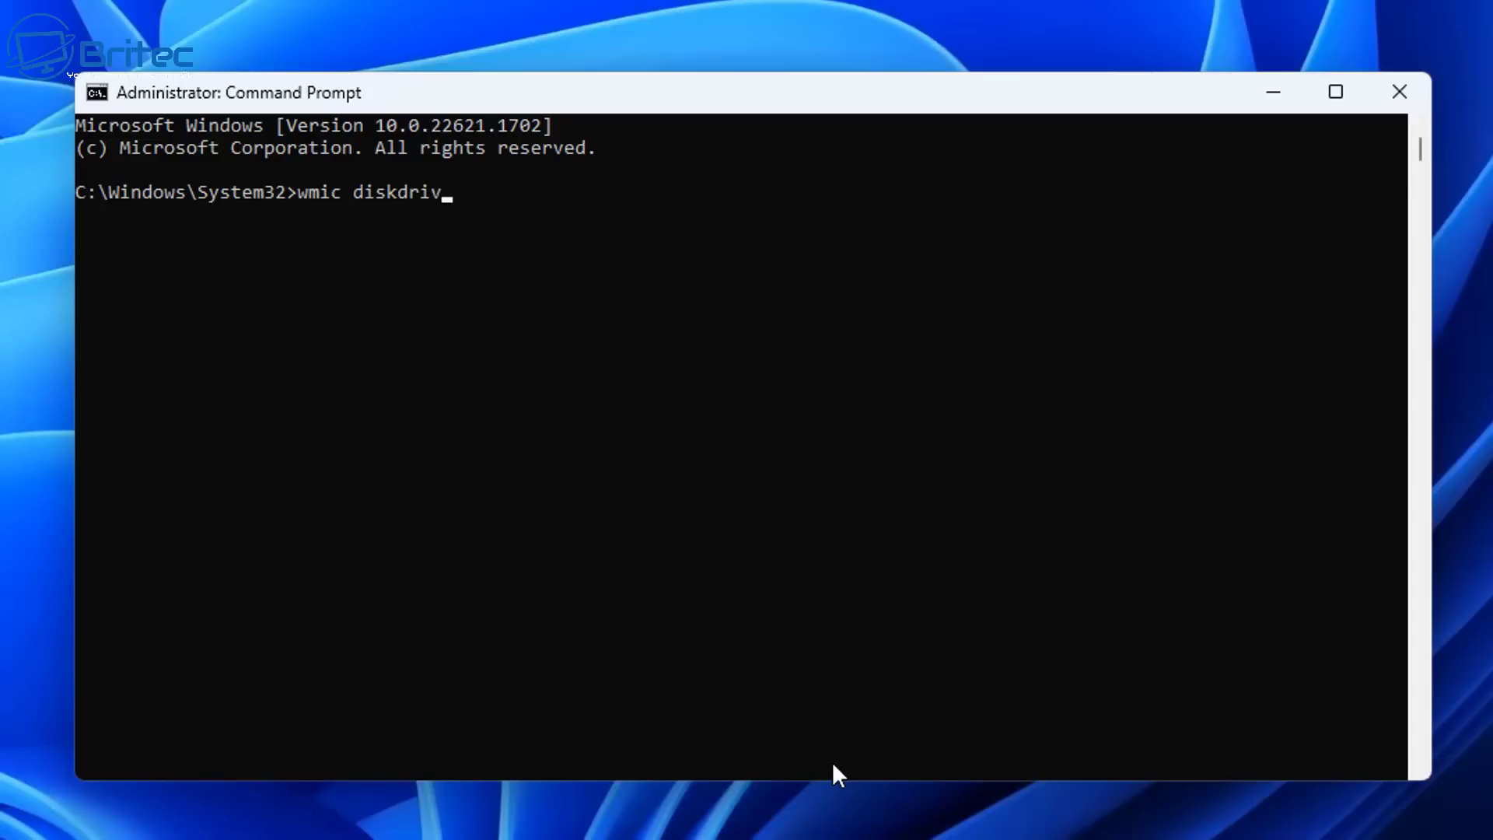
type("e get ")
type("status")
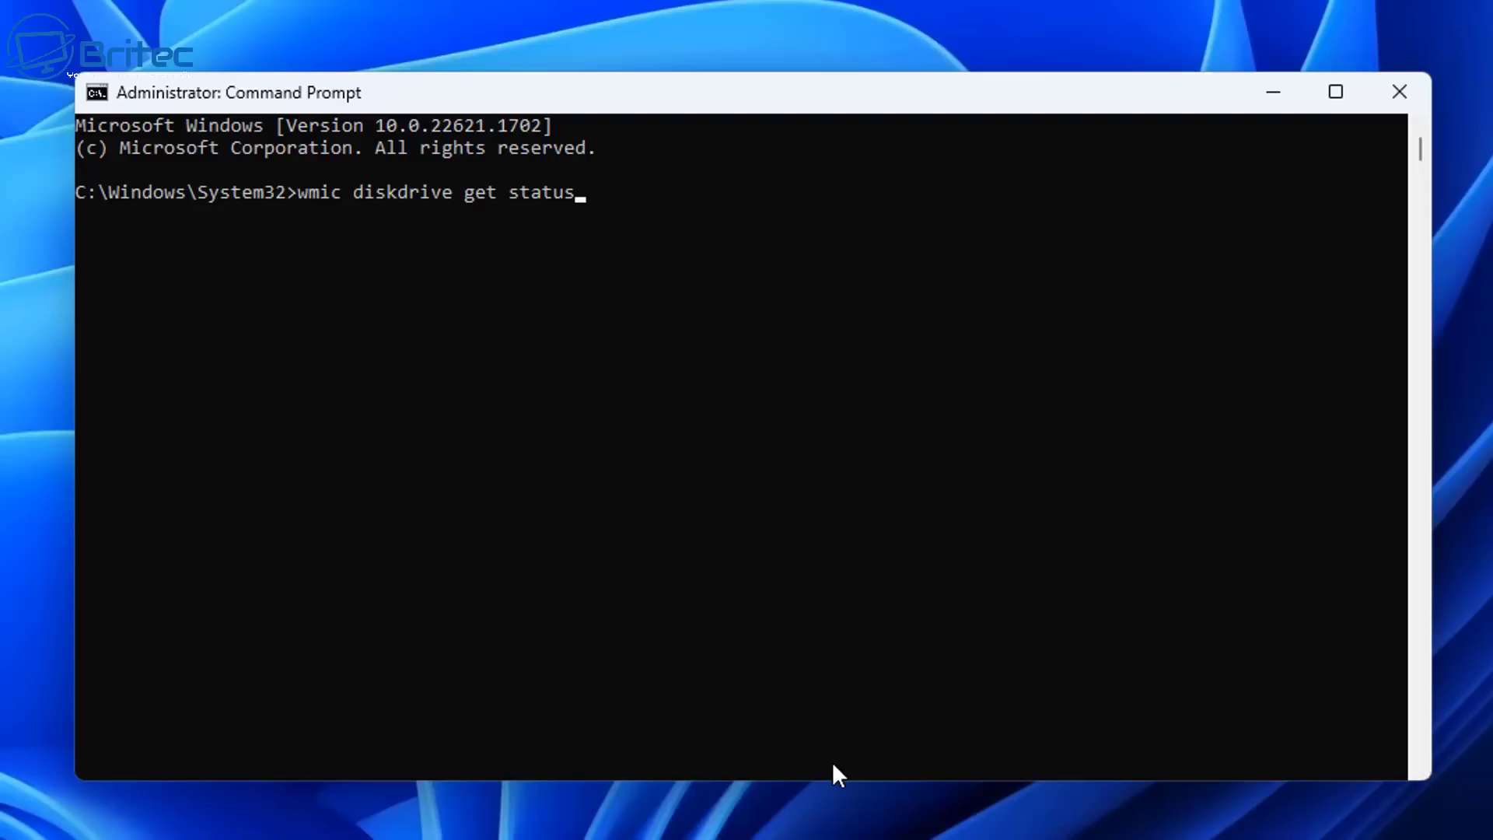
key("Return")
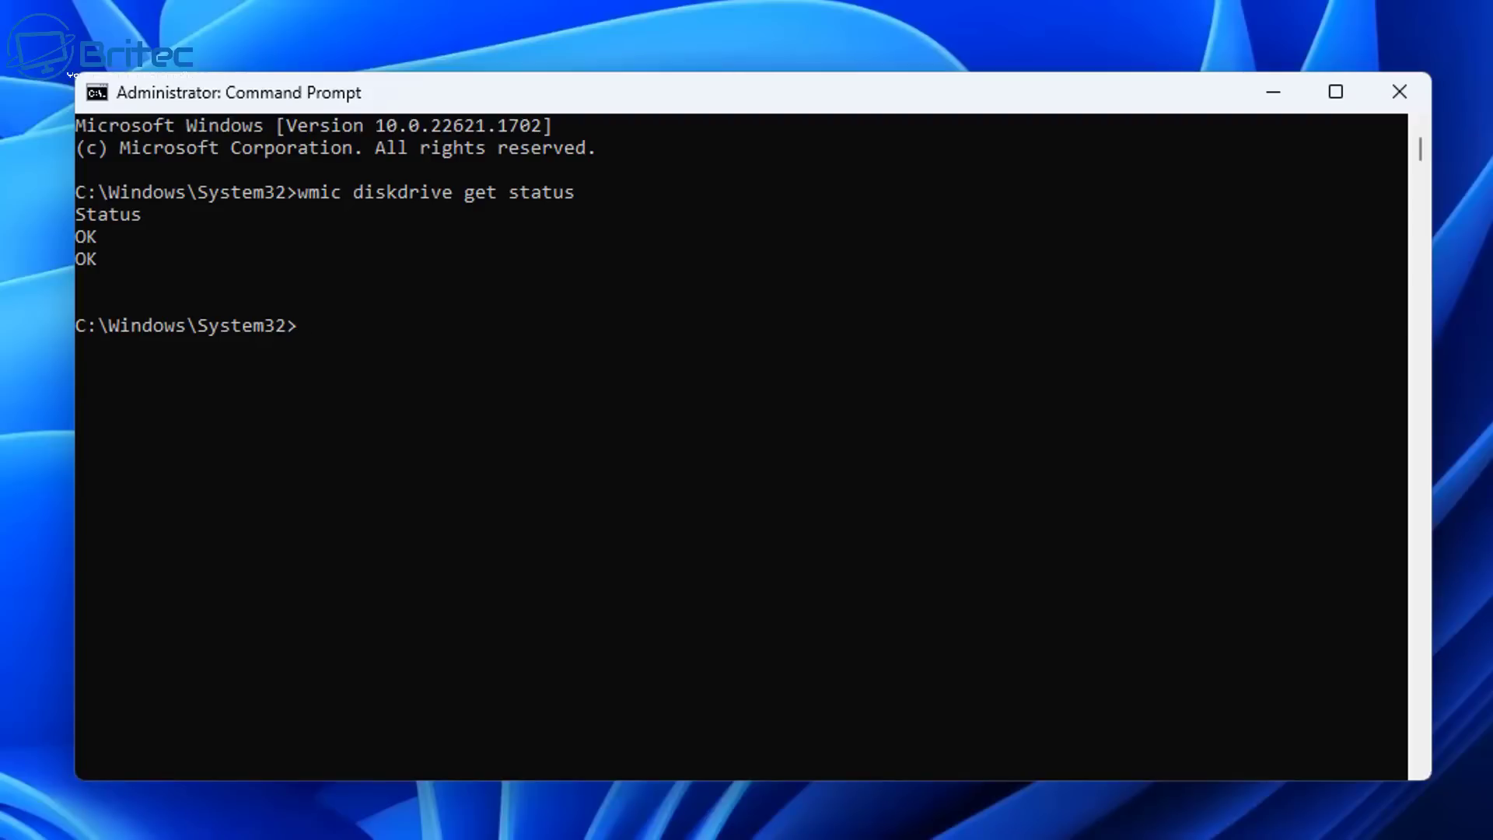
- Download the SeaTools 5 for Windows installer from Seagate's support page and open it
left_click(1400, 91)
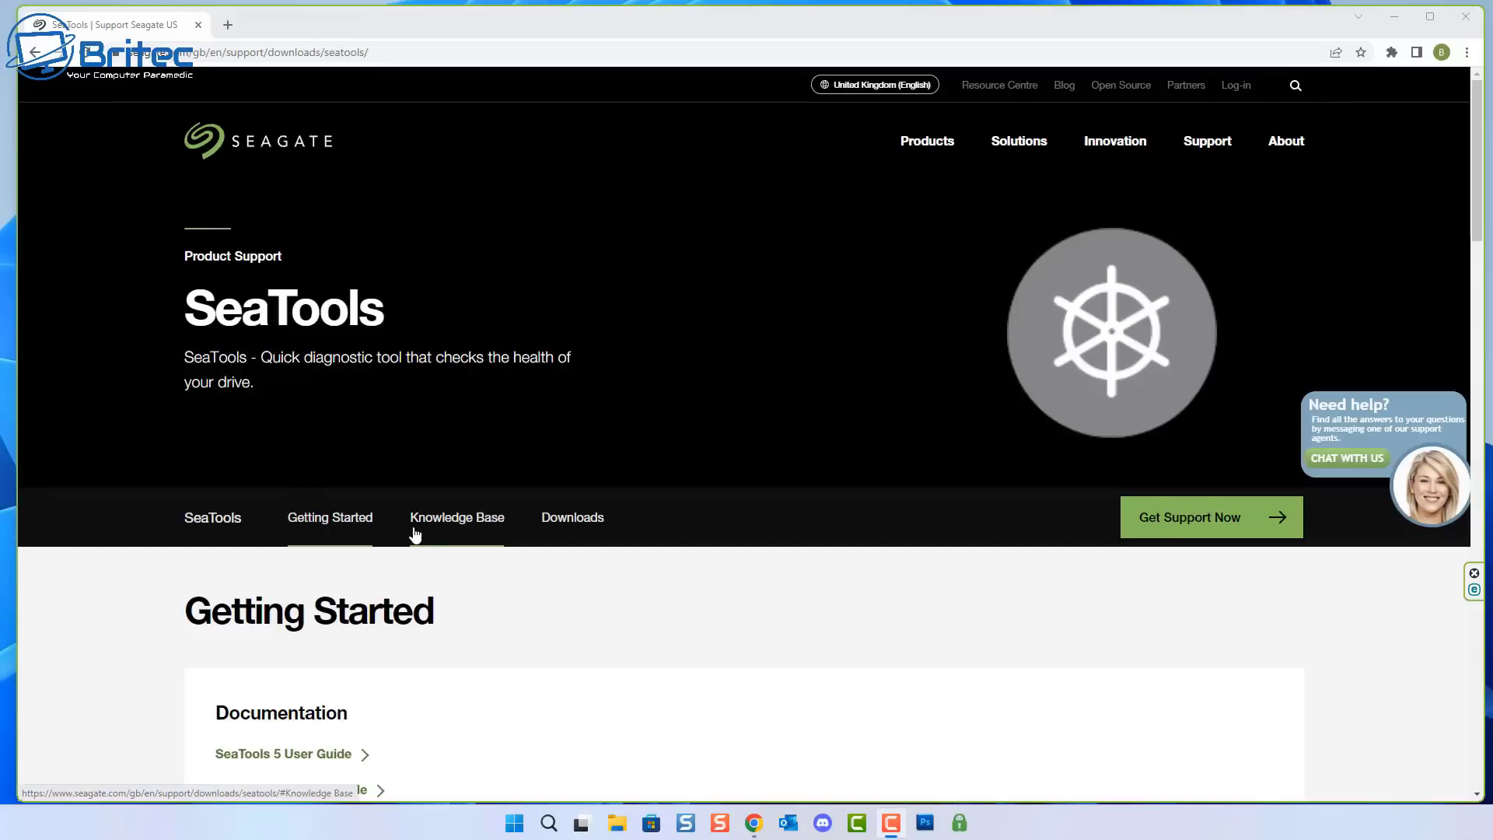
scroll(411, 535, "down", 1)
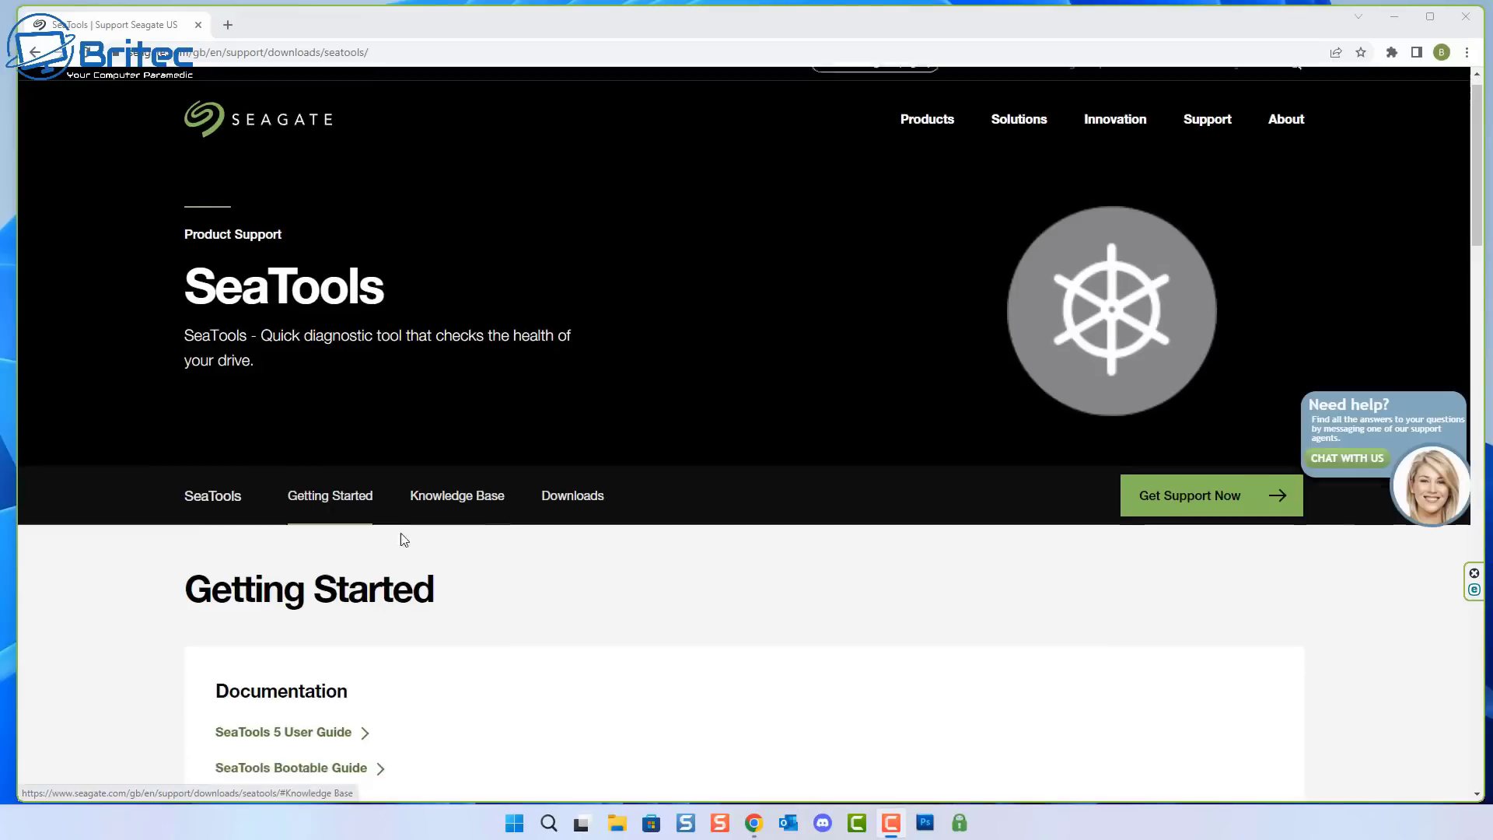
scroll(397, 541, "down", 4)
scroll(394, 545, "down", 5)
scroll(391, 545, "down", 3)
scroll(358, 560, "down", 6)
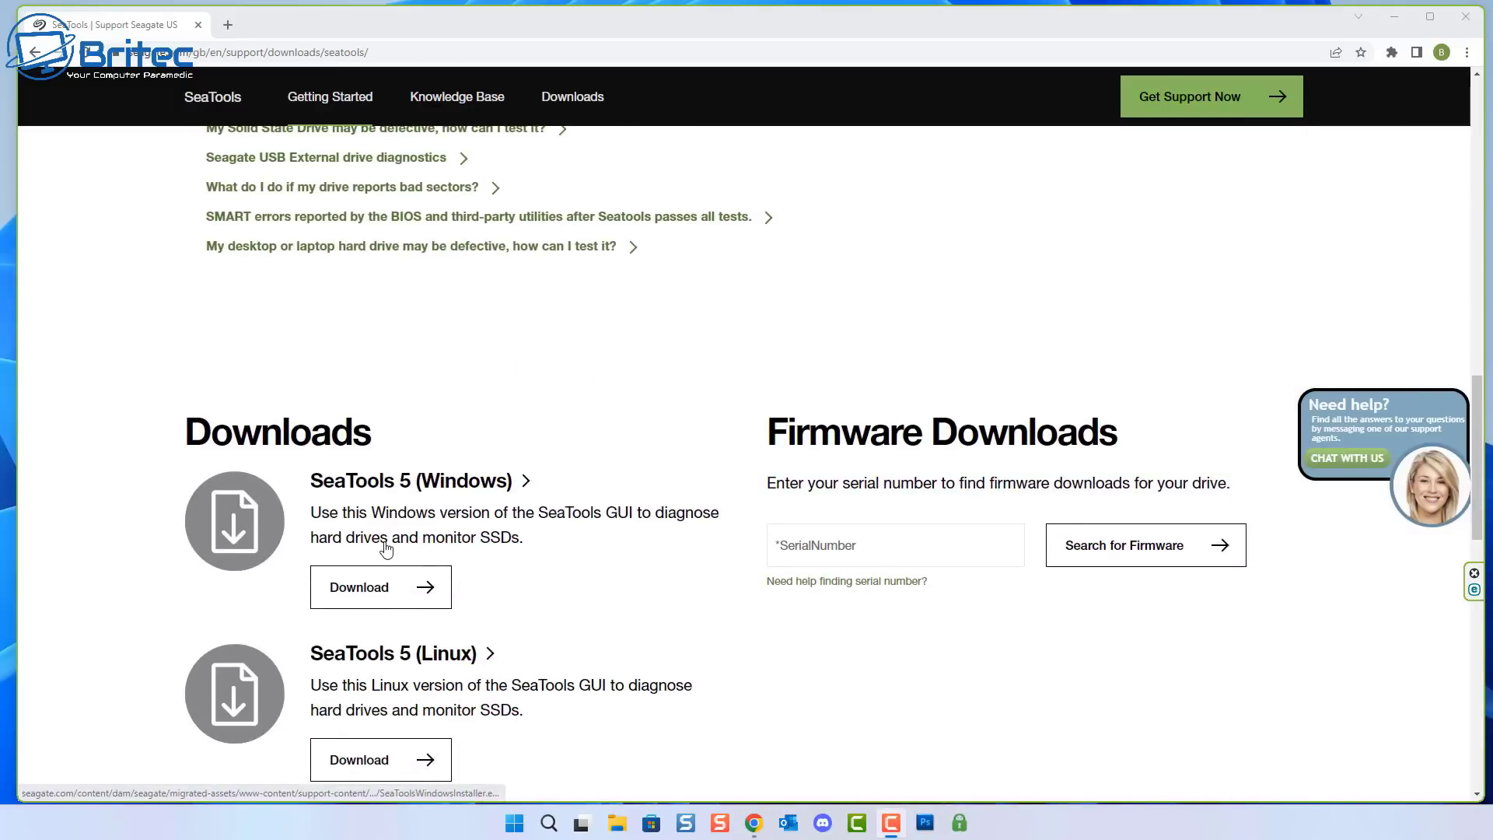
scroll(311, 571, "down", 1)
scroll(265, 576, "down", 1)
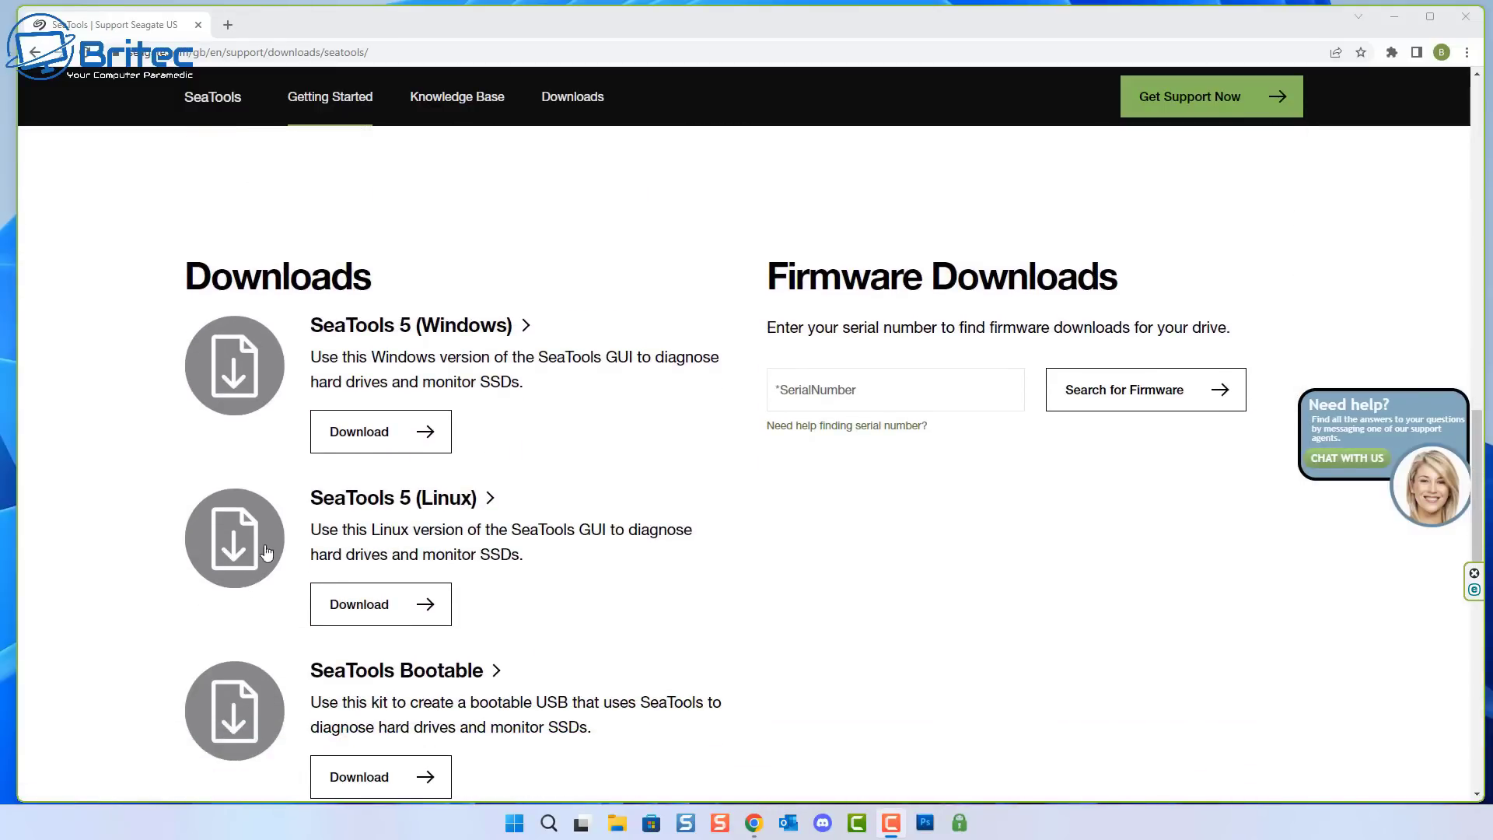
left_click(380, 456)
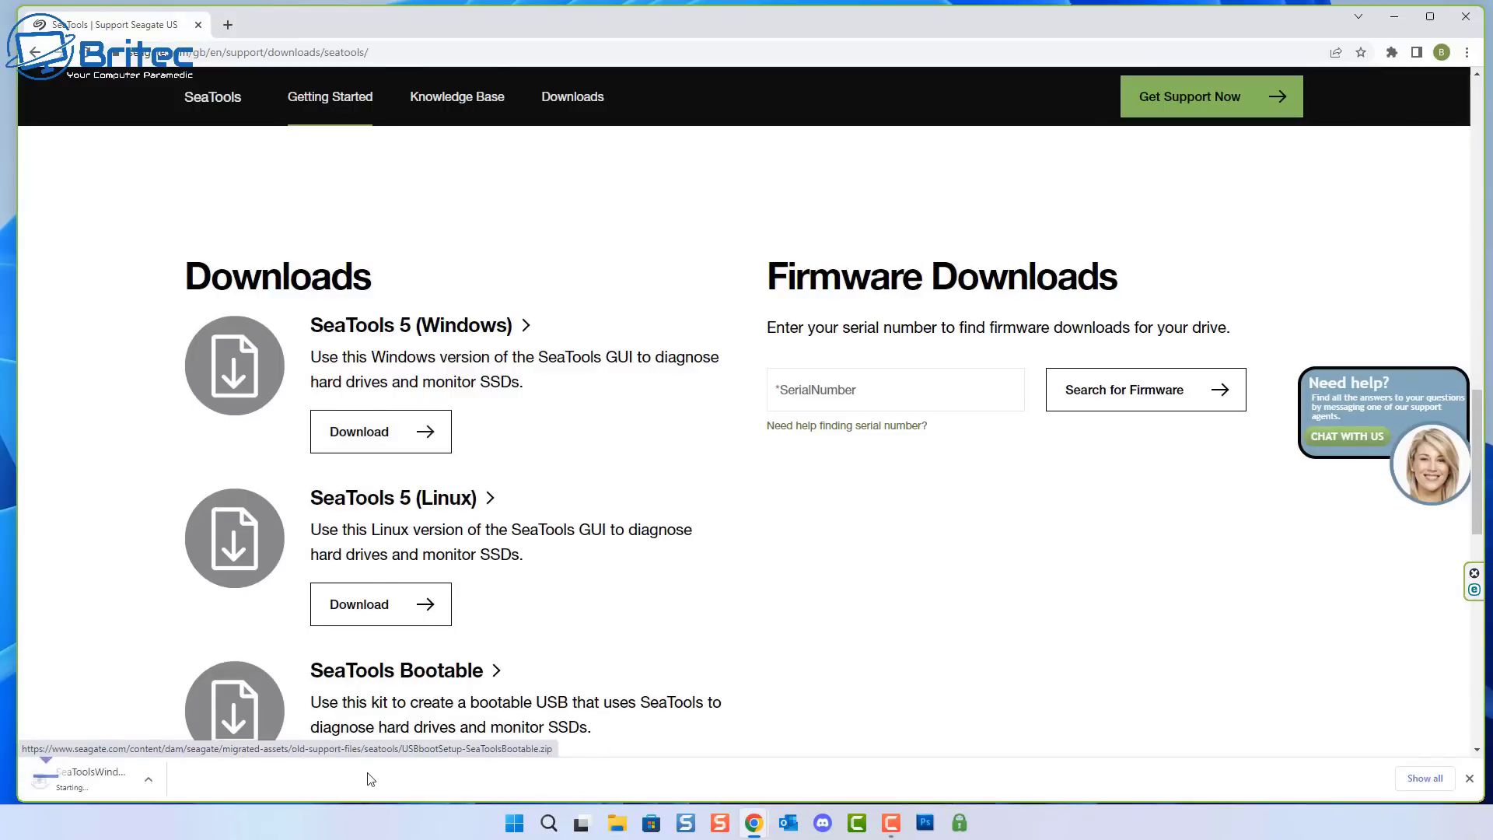
scroll(712, 532, "down", 1)
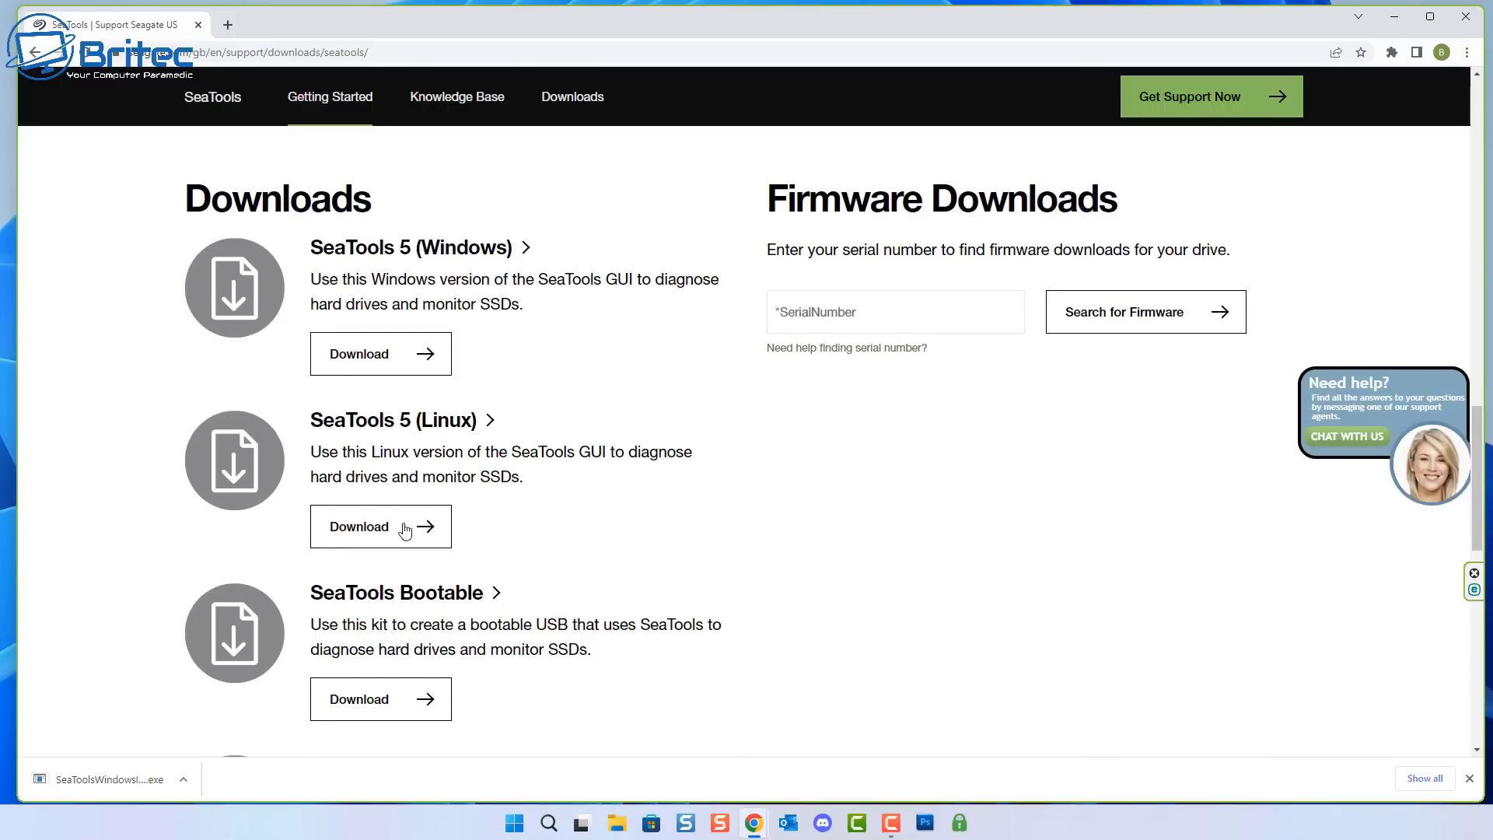
left_click(116, 786)
- Install SeaTools into the default C:\Program Files (x86)\SeaTools5 folder and launch it
left_click(1392, 17)
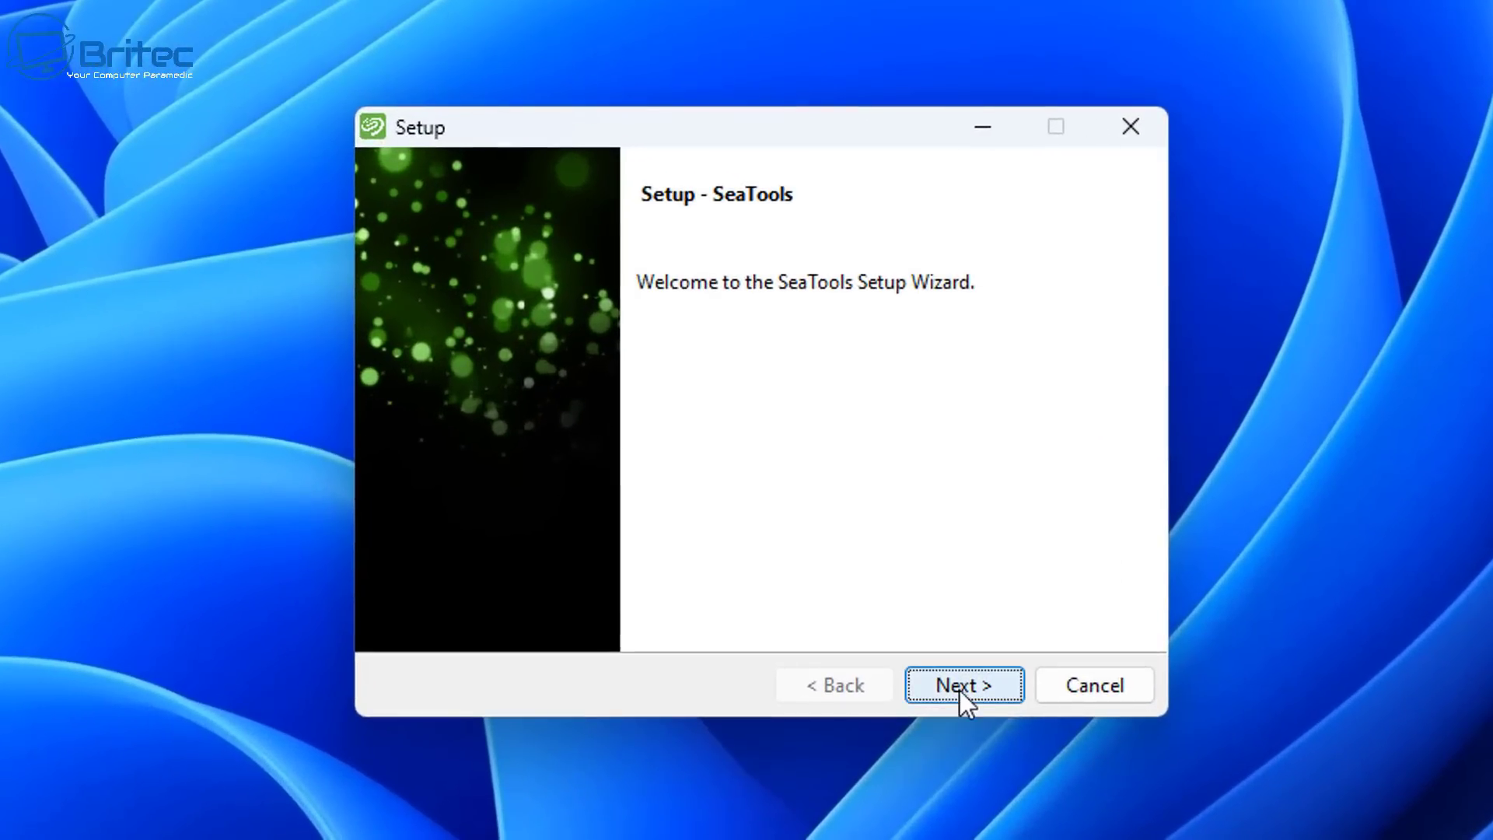
left_click(959, 685)
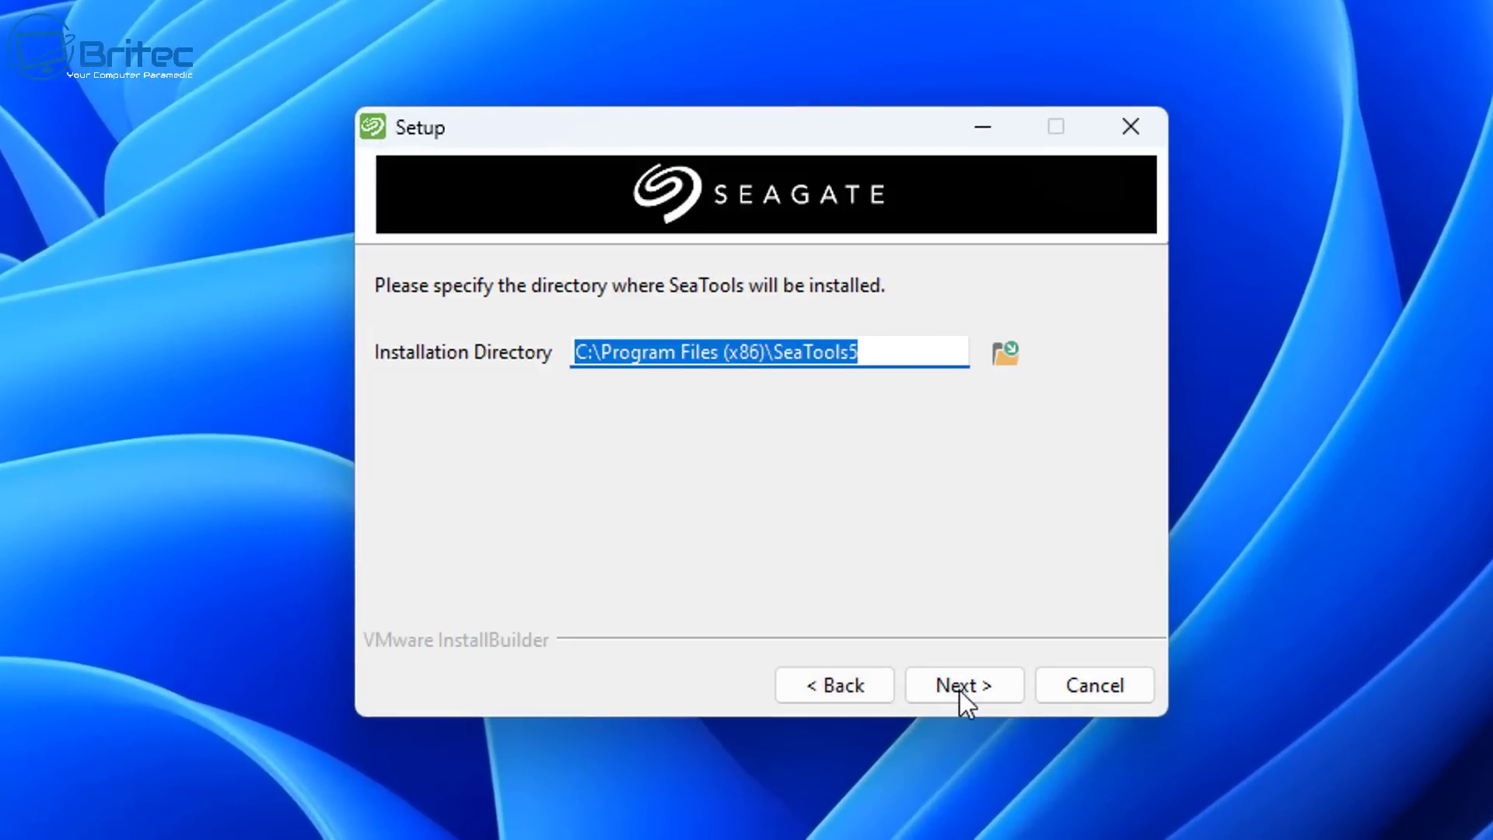
left_click(960, 686)
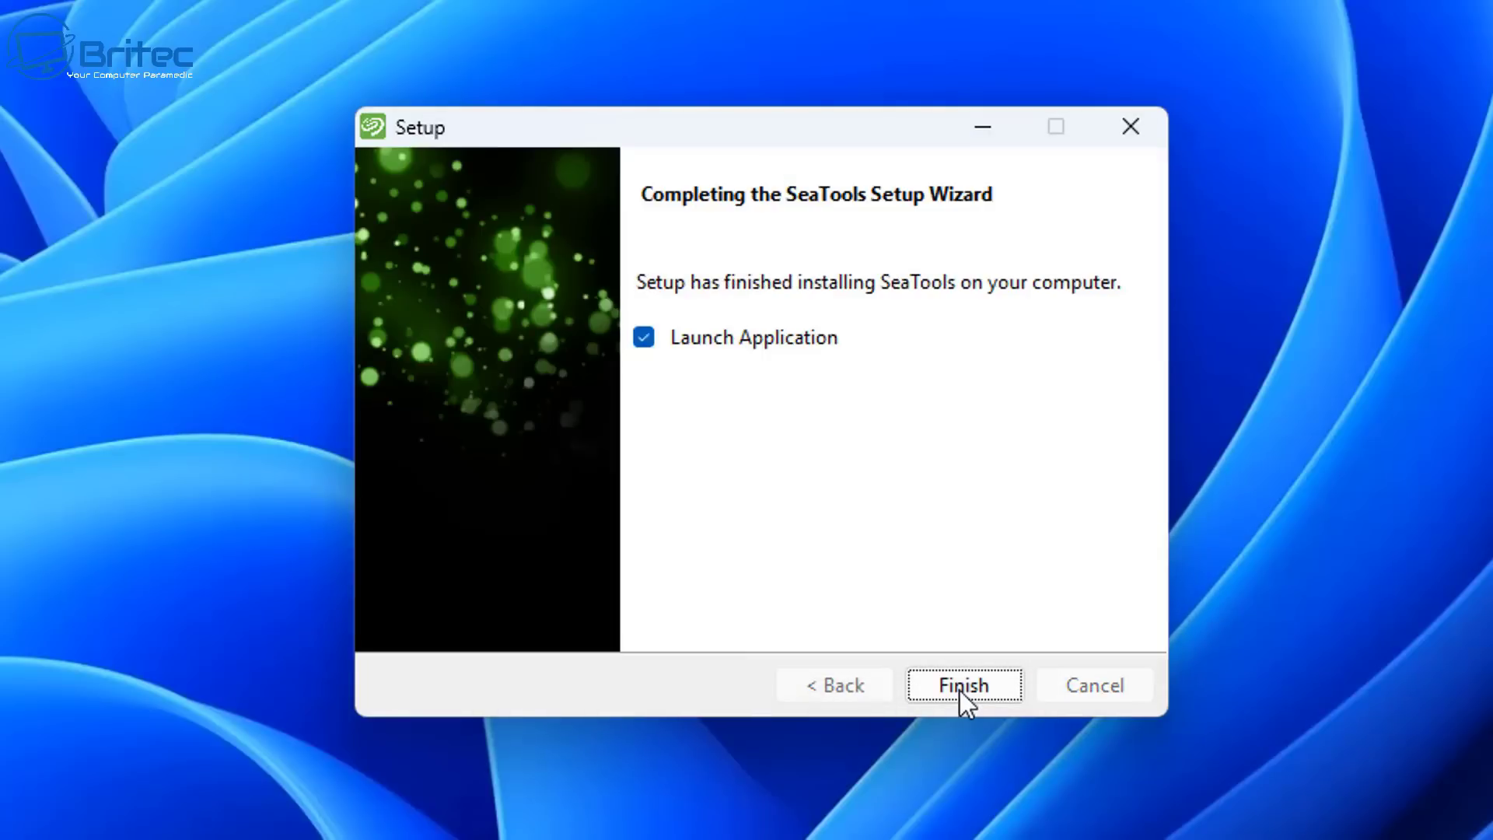
left_click(959, 691)
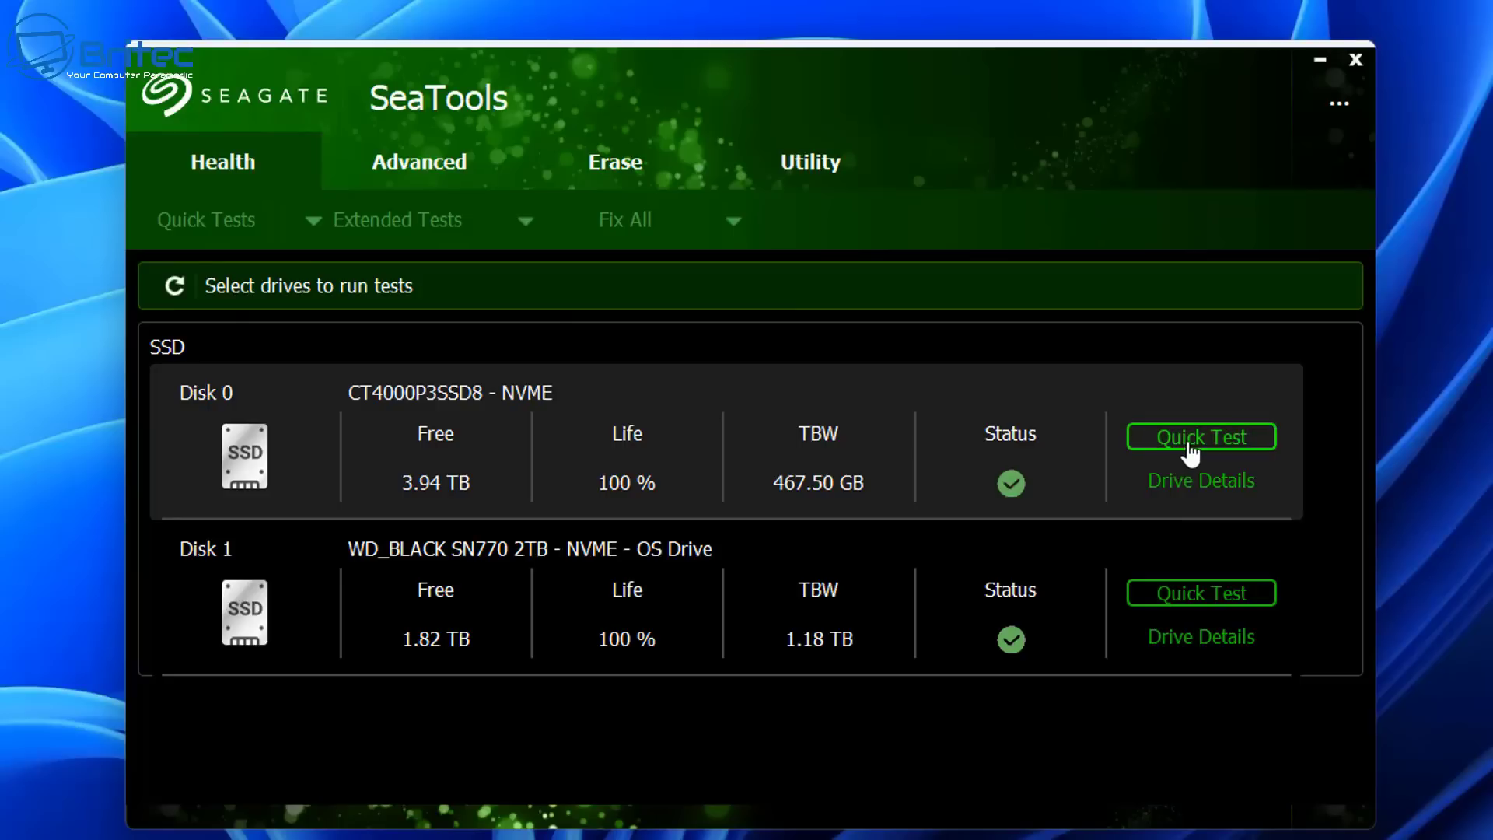
- Start a quick test on the CT4000P3SSD8 drive and view the Quick Tests choices
left_click(1189, 450)
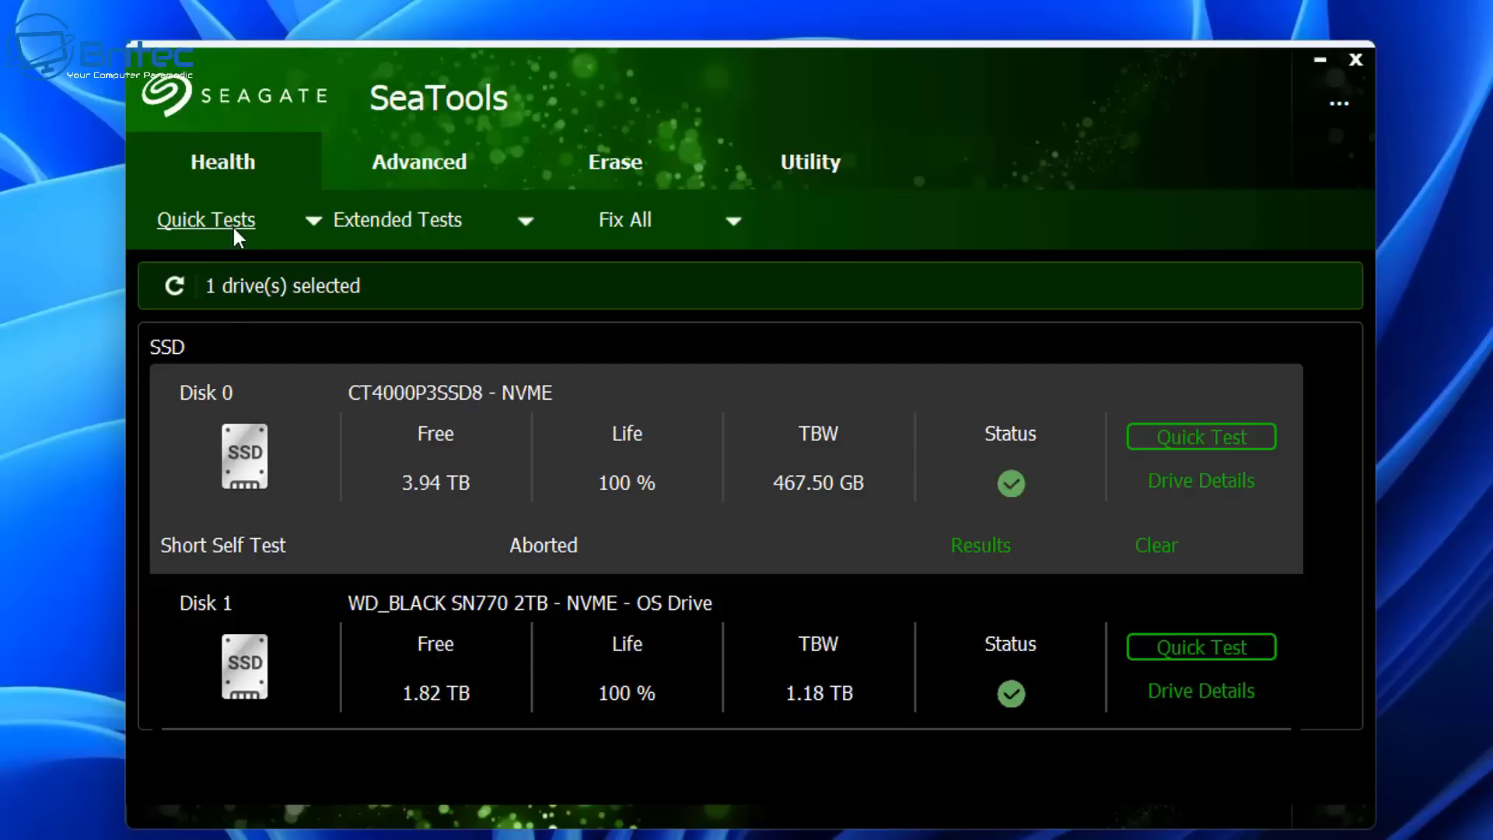
left_click(308, 220)
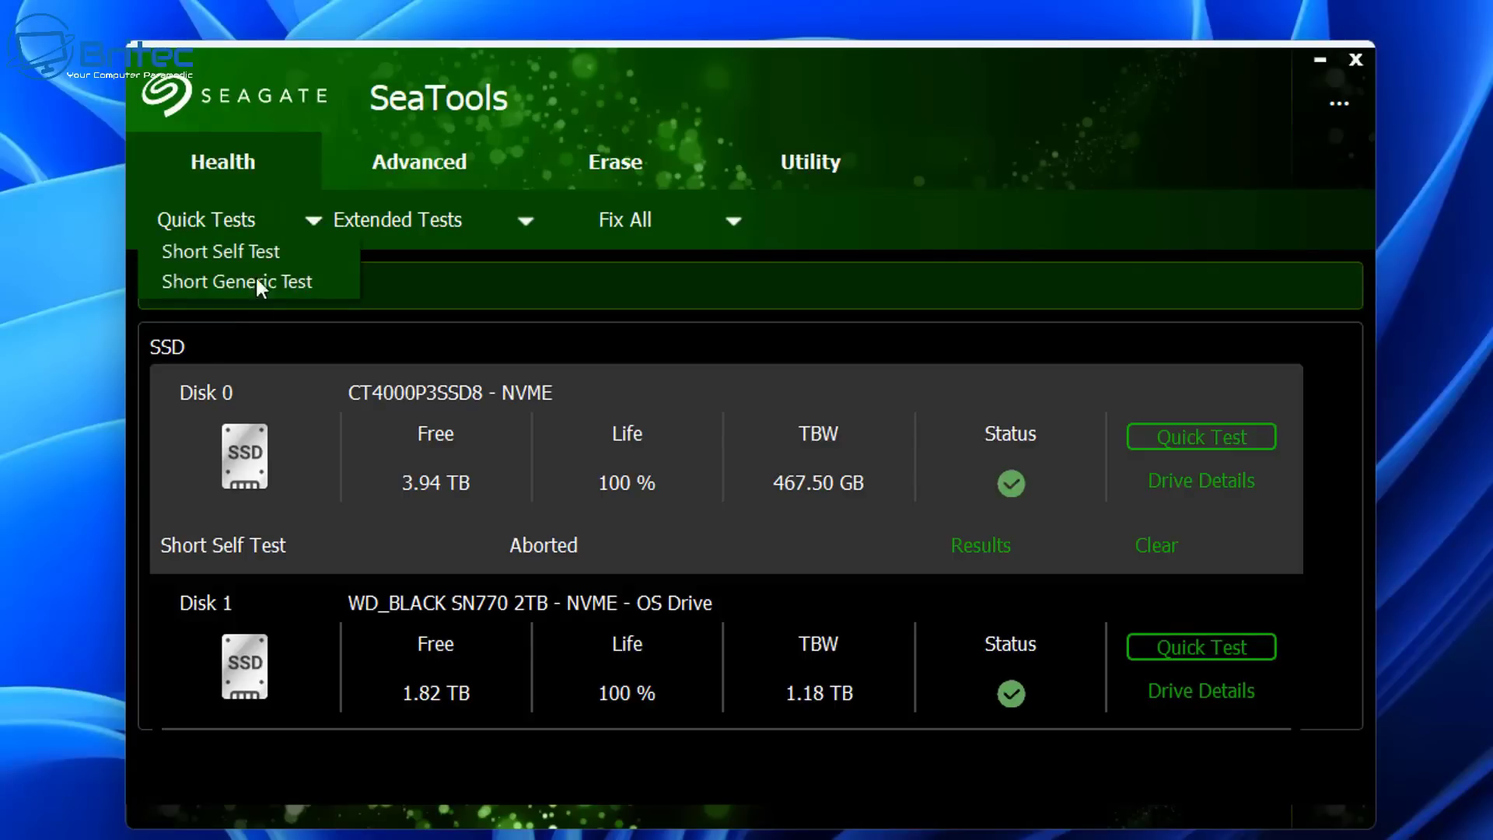
left_click(488, 250)
- Look over the Extended Tests and Fix All dropdown options
left_click(522, 232)
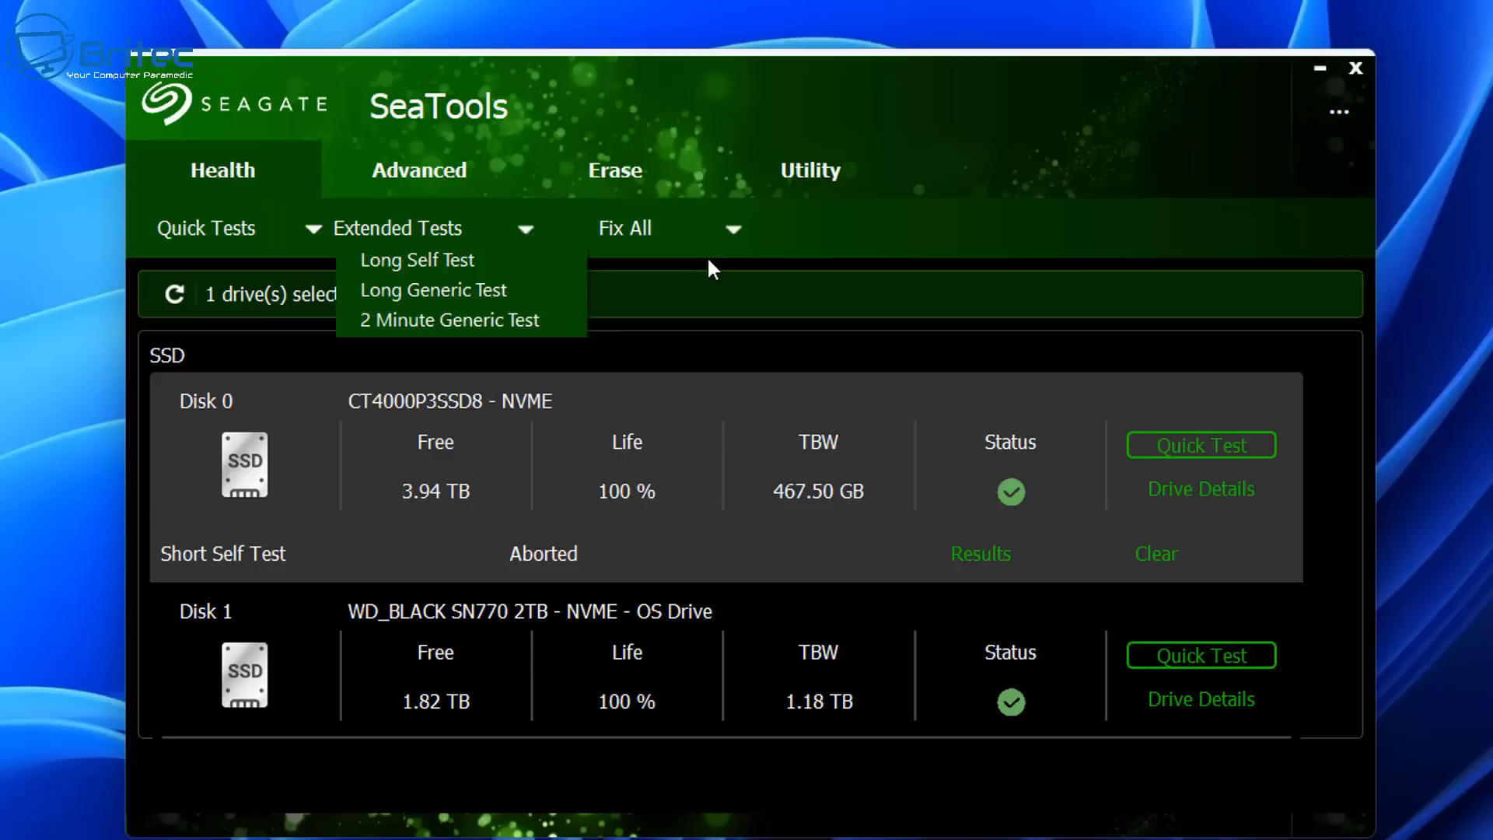
left_click(669, 260)
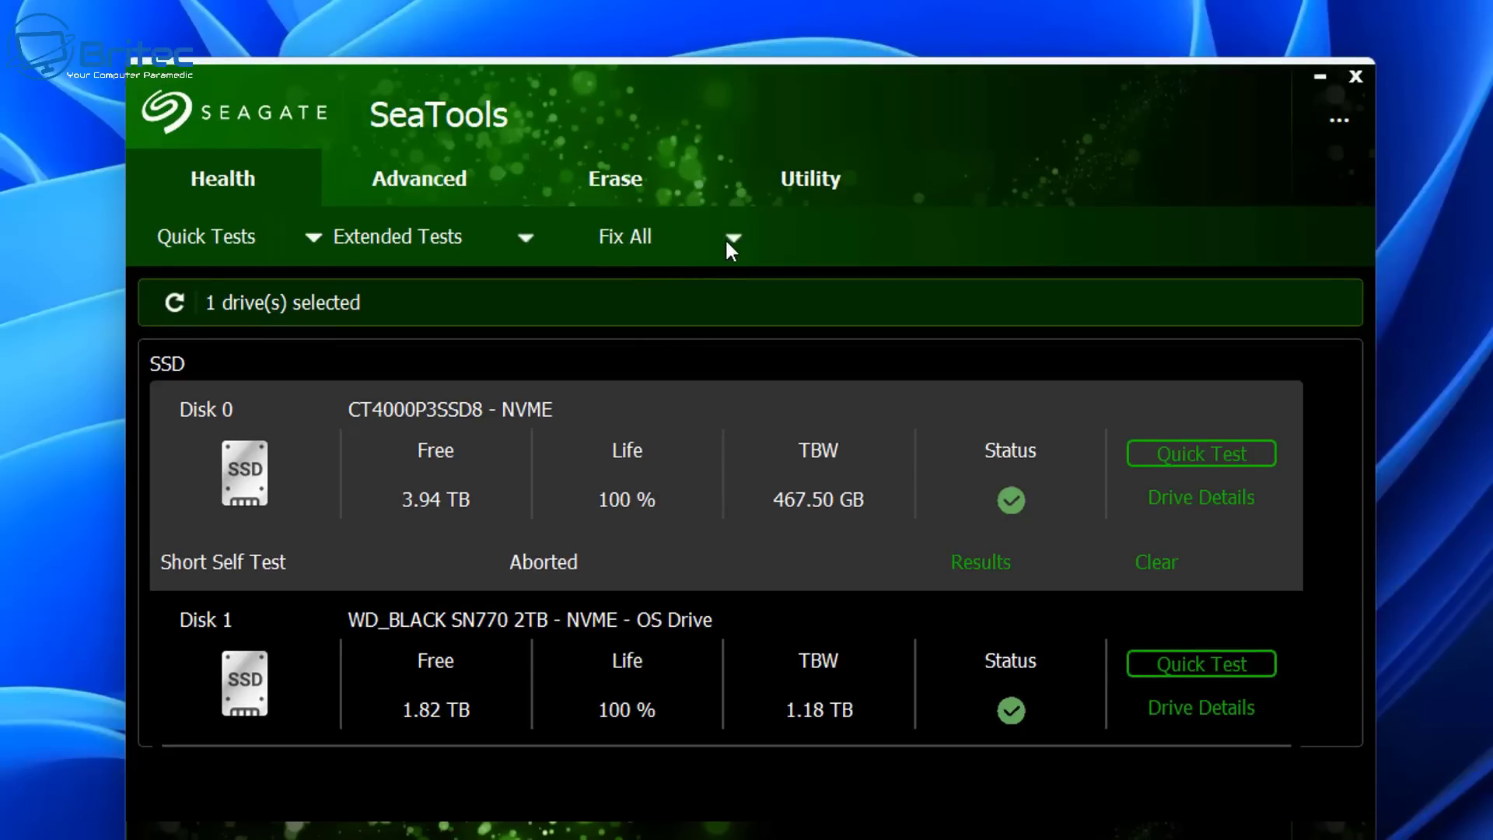
left_click(726, 237)
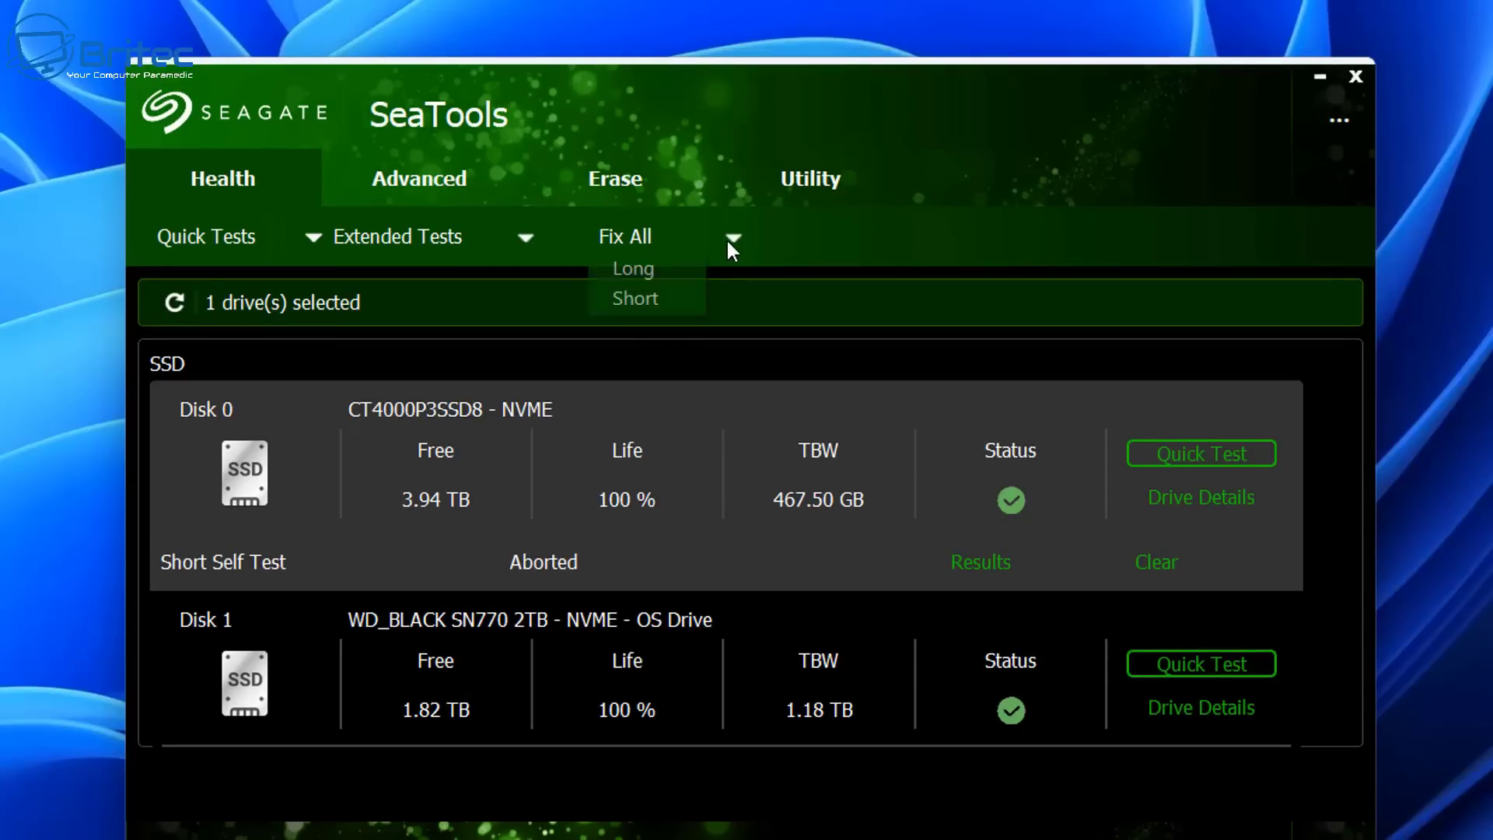
left_click(774, 250)
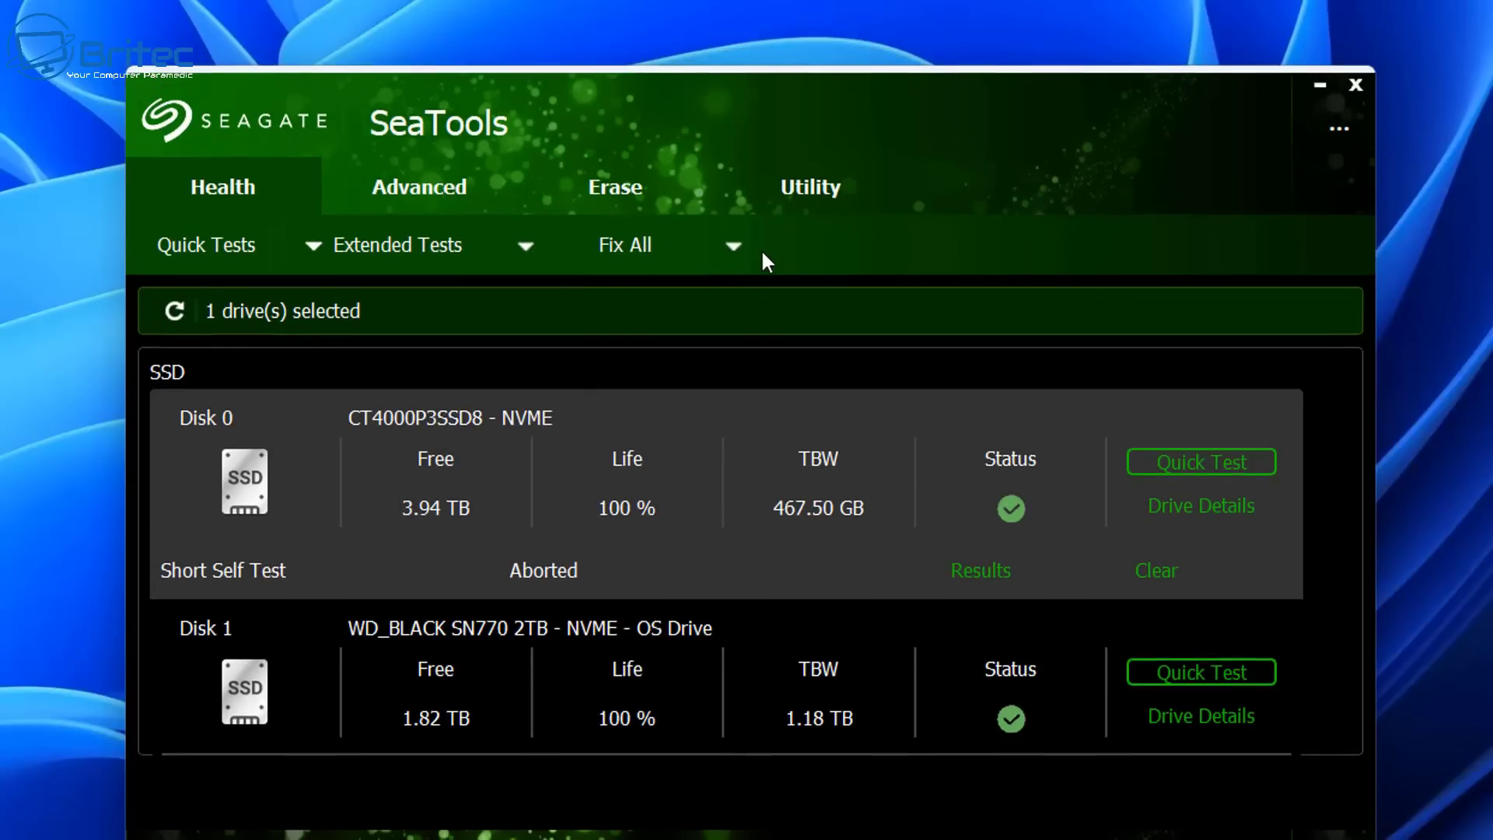
- Browse SeaTools' Advanced, Erase and Utility tabs, then close SeaTools
left_click(418, 194)
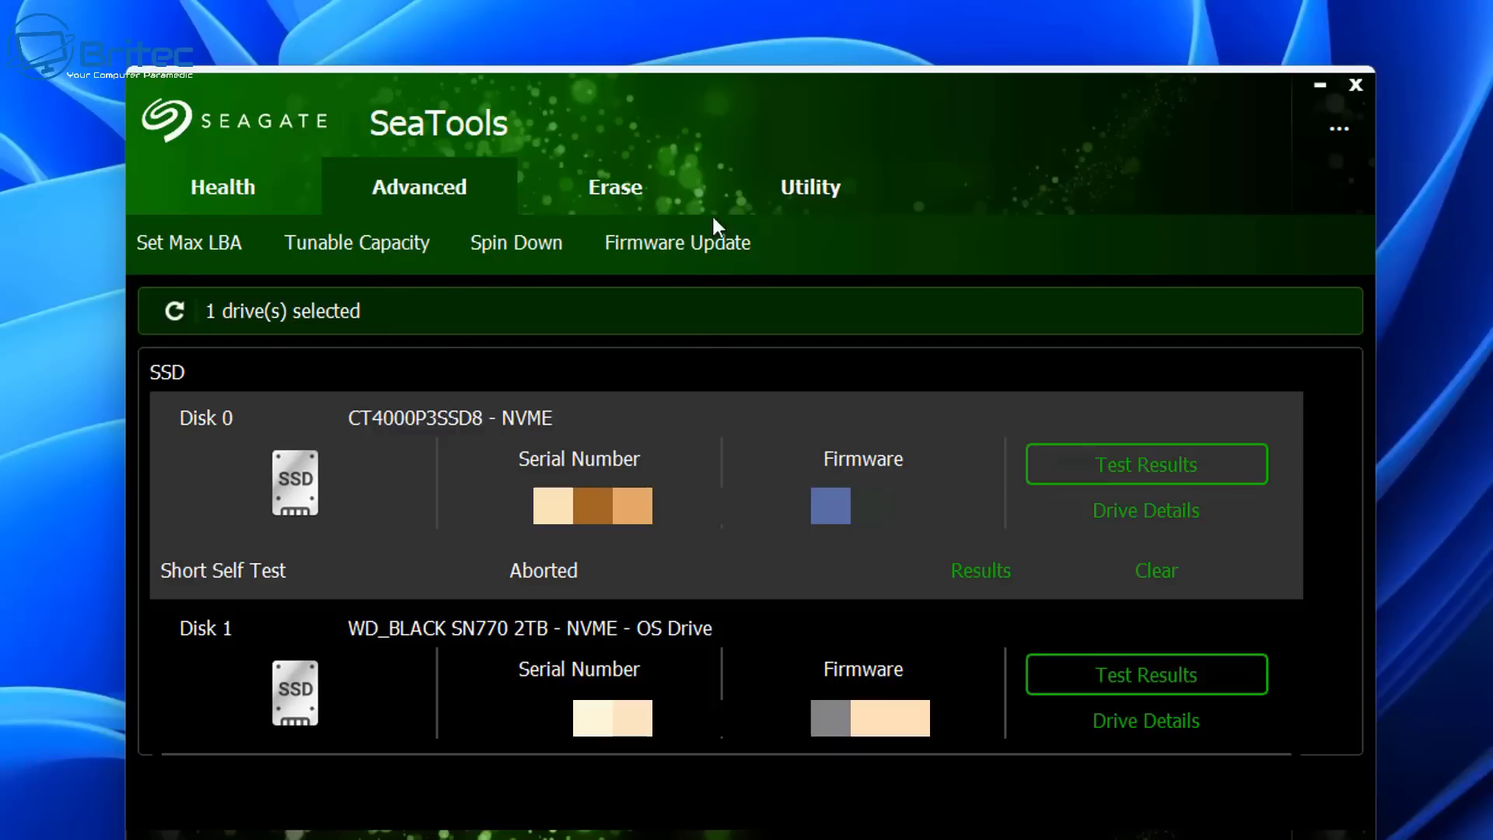
left_click(615, 202)
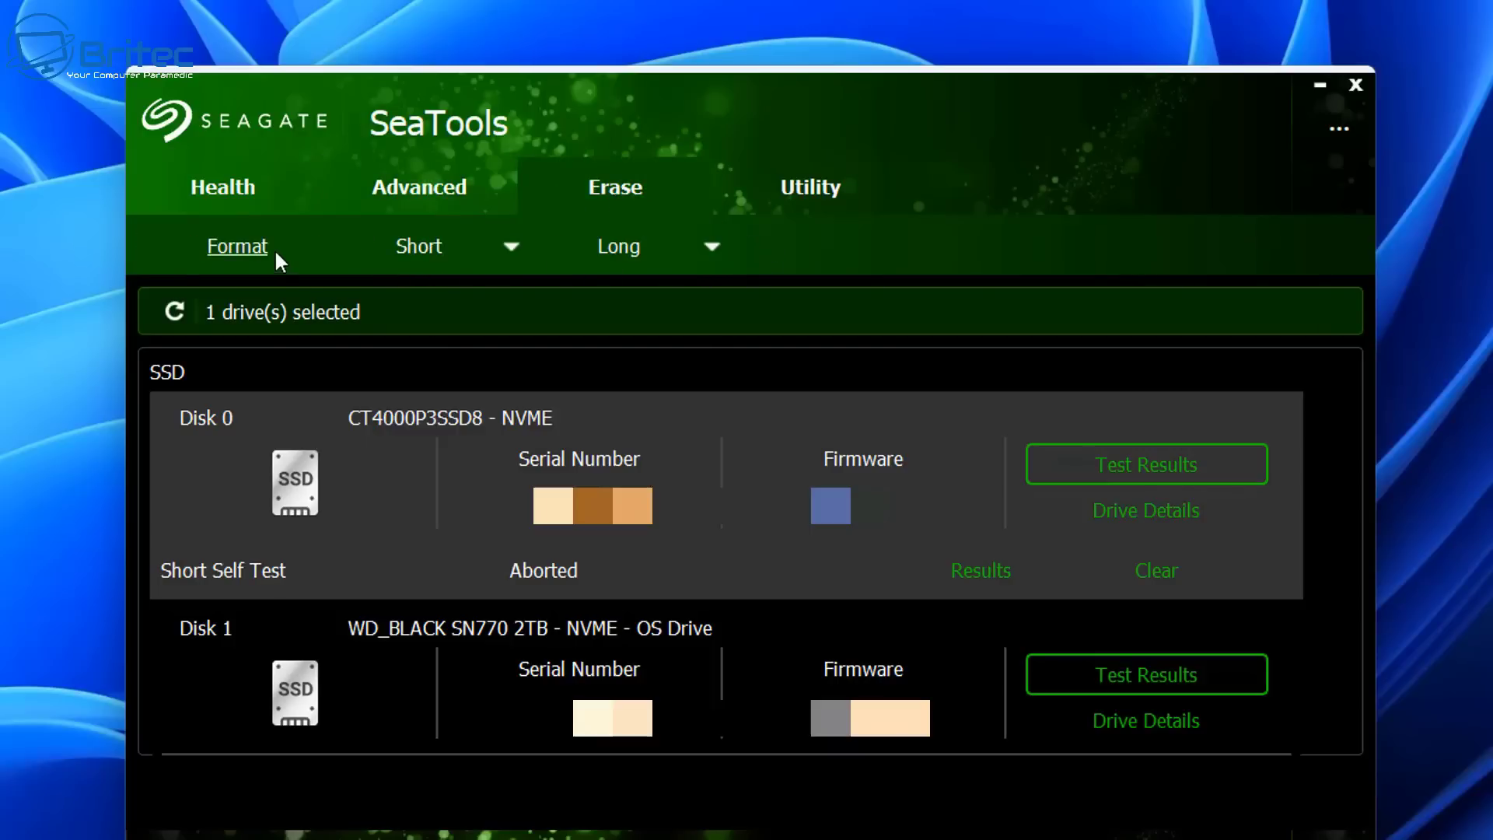
left_click(777, 198)
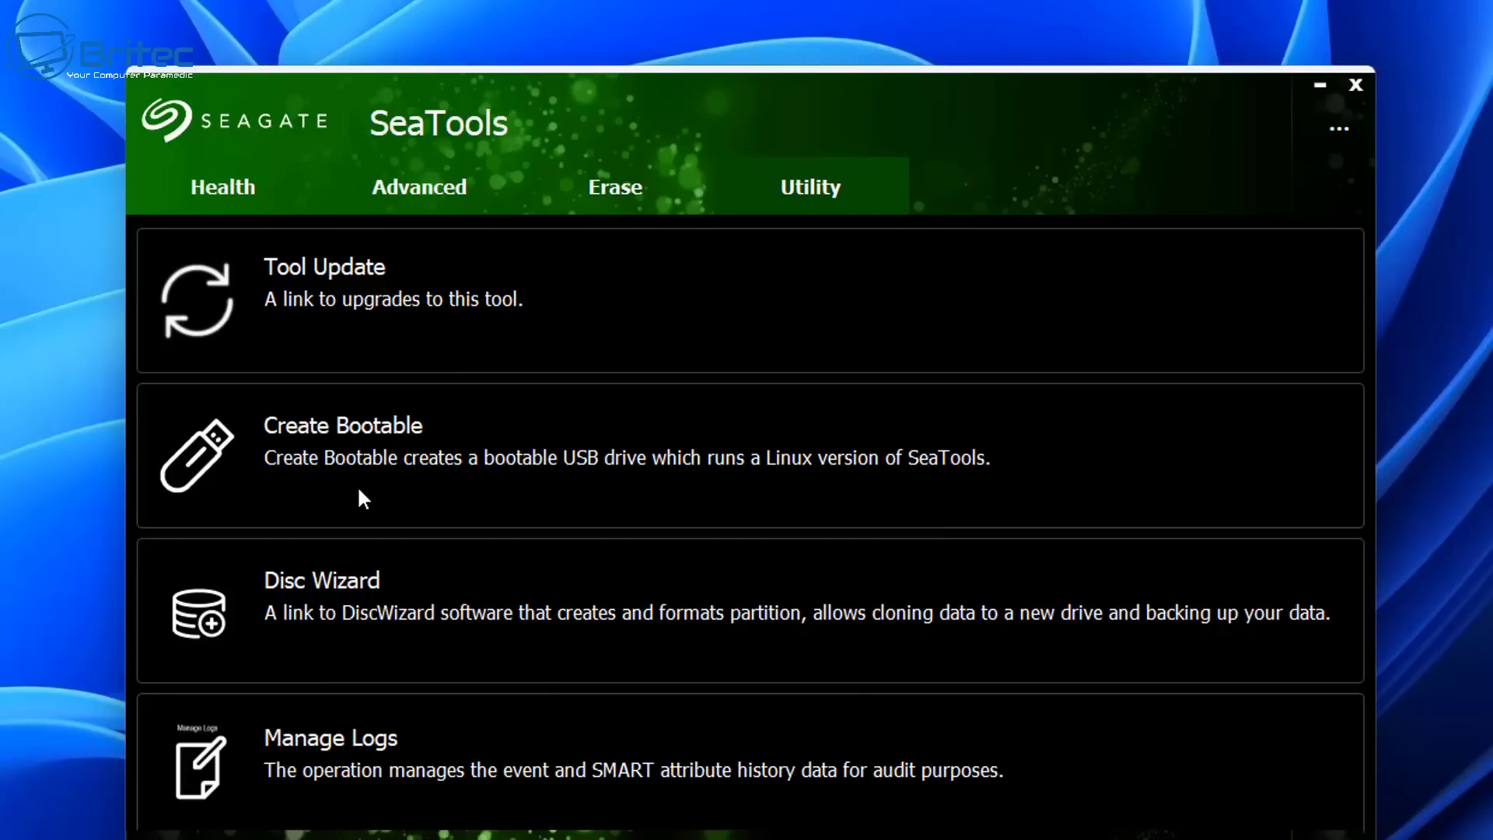
left_click(1356, 84)
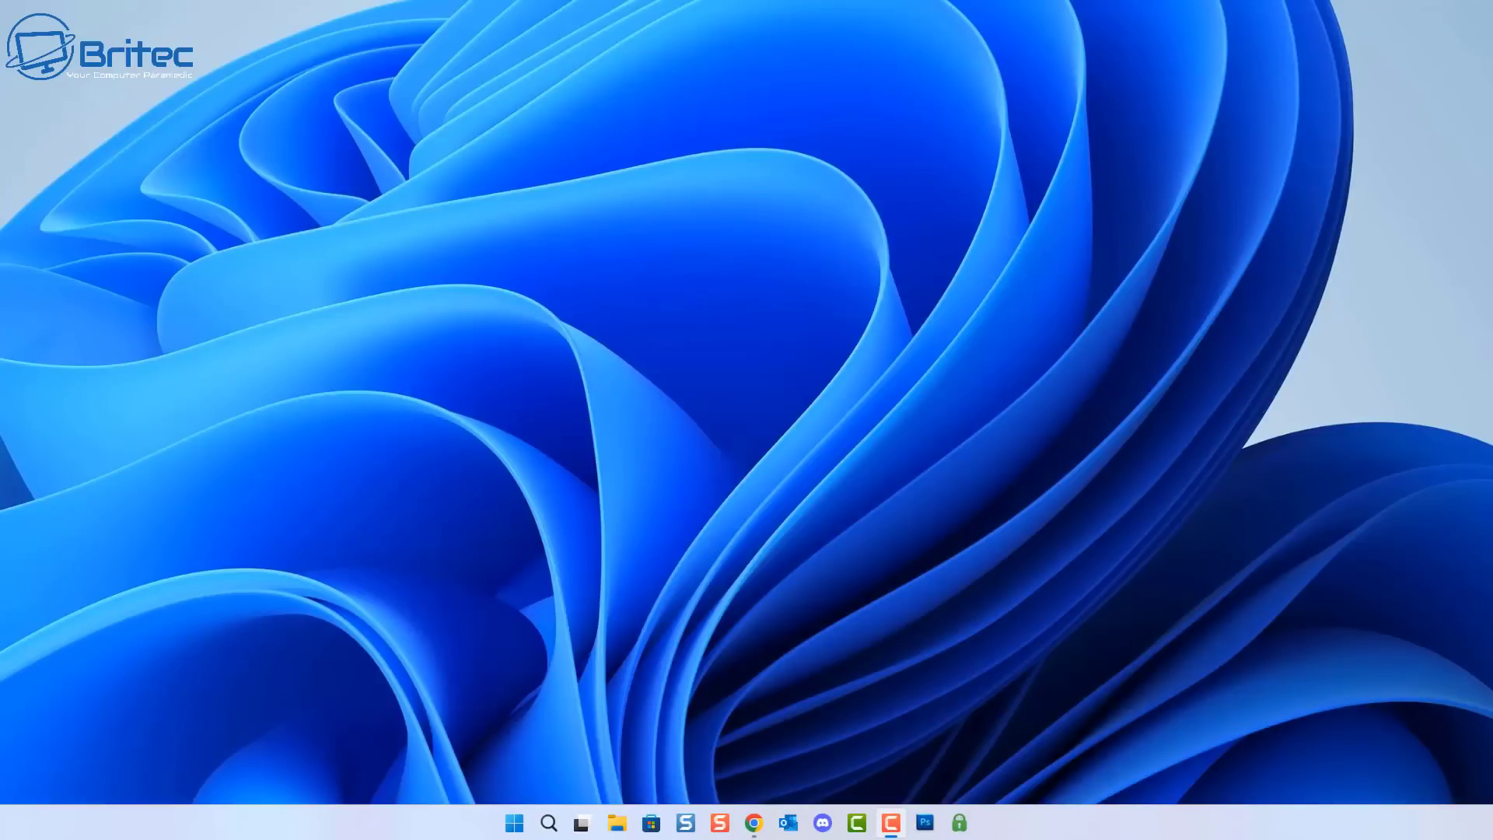